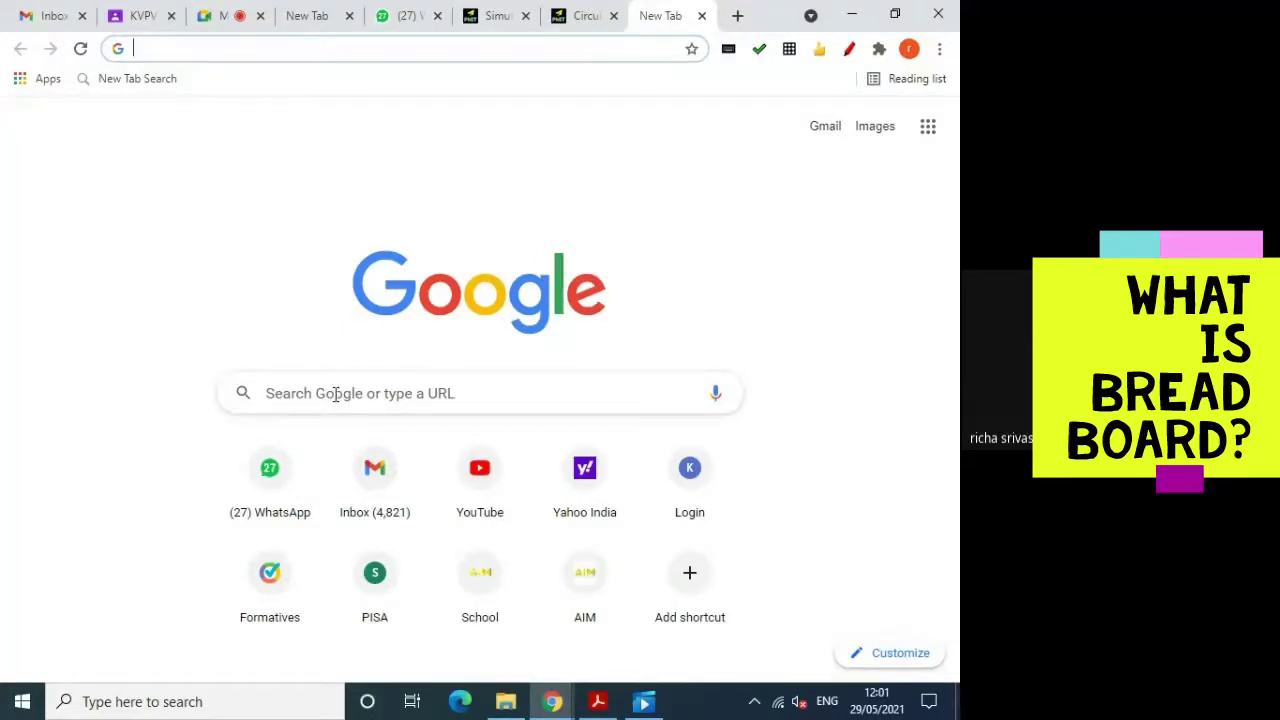
# Step: Search Google for "tinkercad login"
pyautogui.click(336, 394)
pyautogui.write('T')
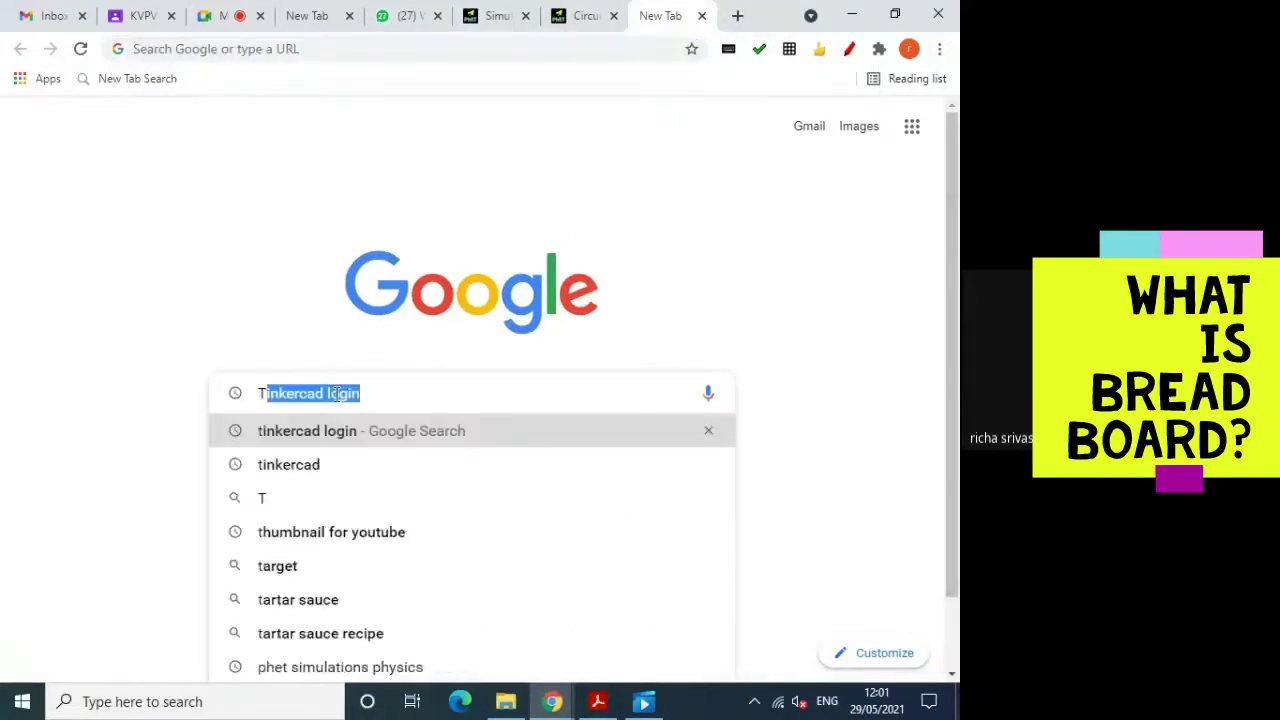
pyautogui.write('IN')
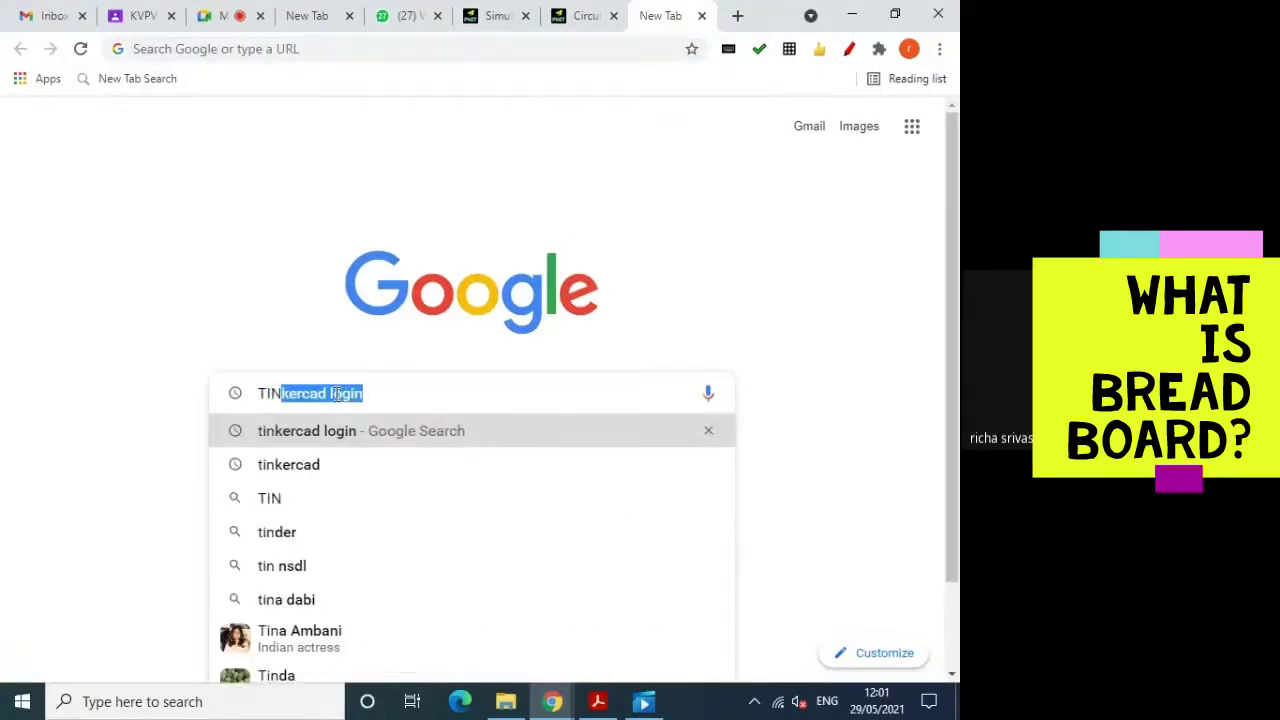
pyautogui.write('KER')
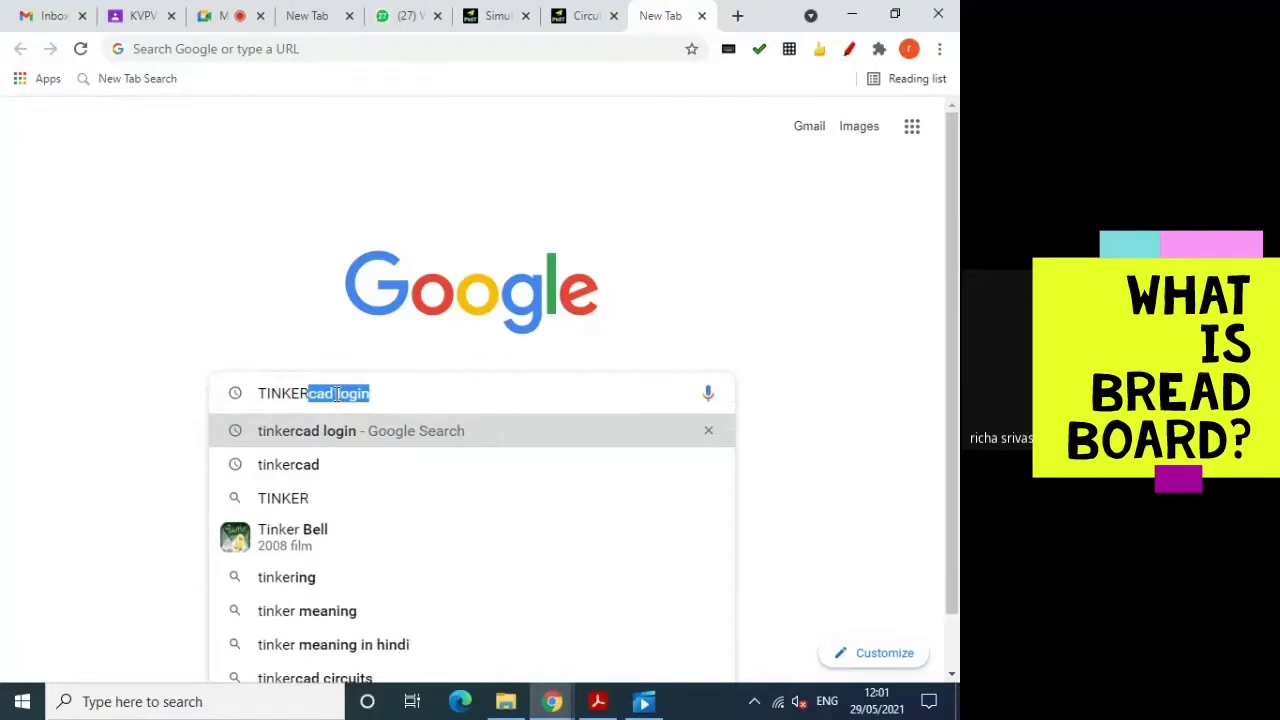
pyautogui.write('CAD')
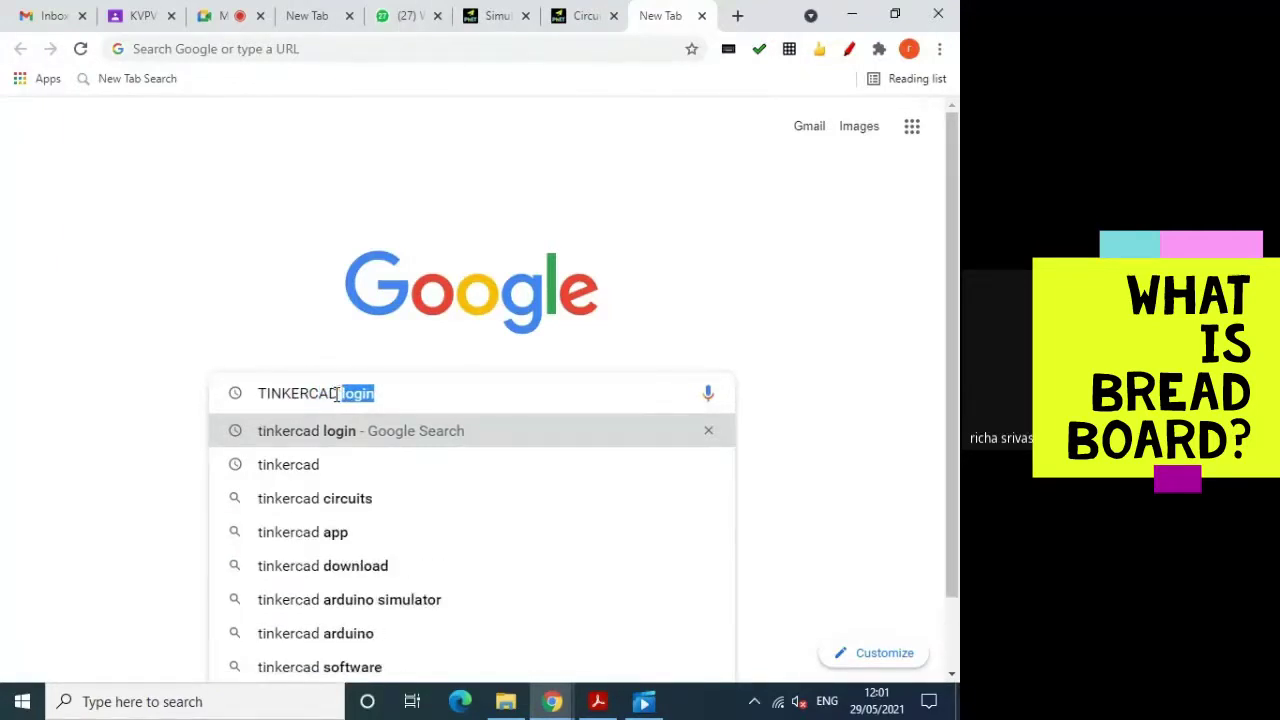
pyautogui.press('Return')
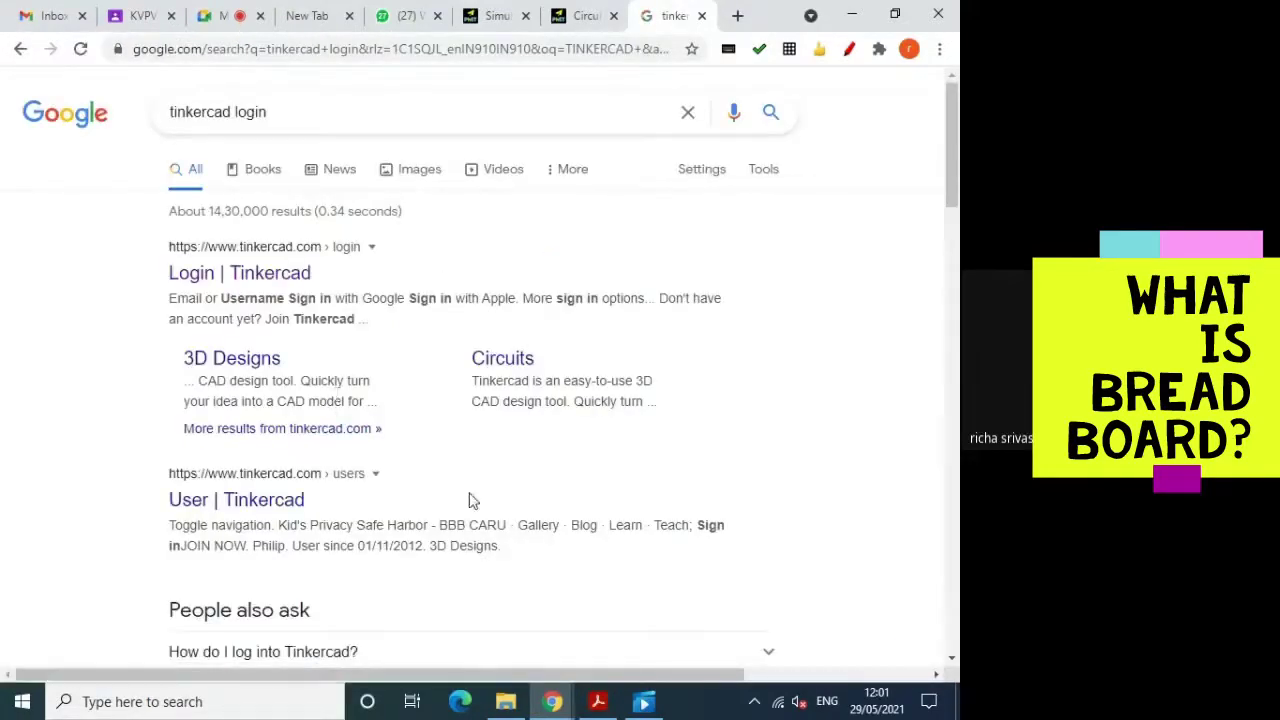
# Step: Open Tinkercad through the Login search result and show the Circuits designs on the dashboard
pyautogui.click(207, 280)
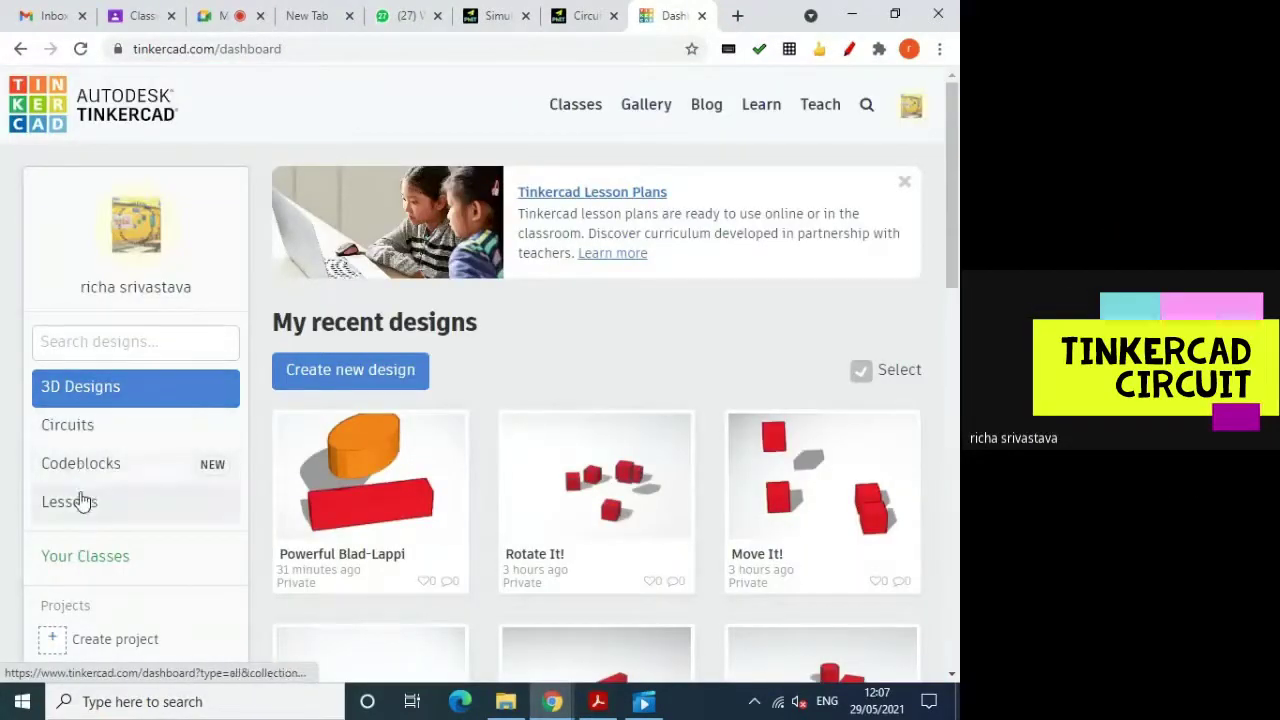
pyautogui.click(75, 437)
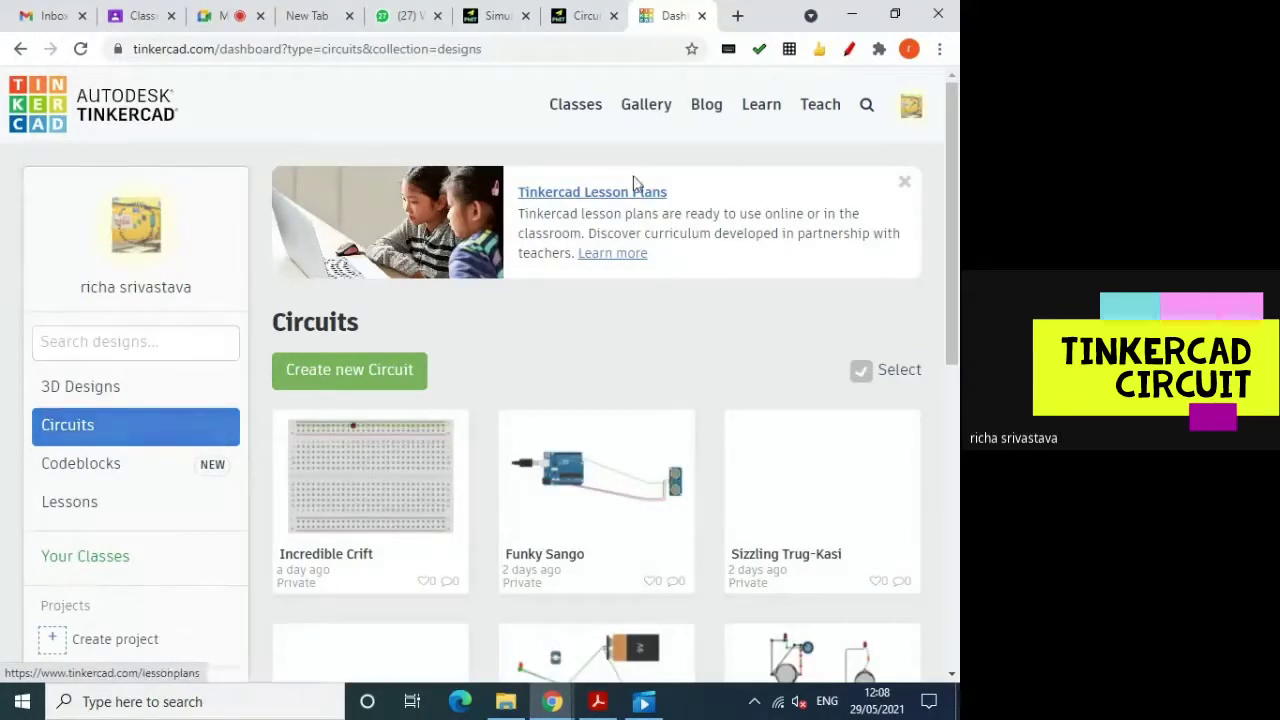
pyautogui.click(762, 112)
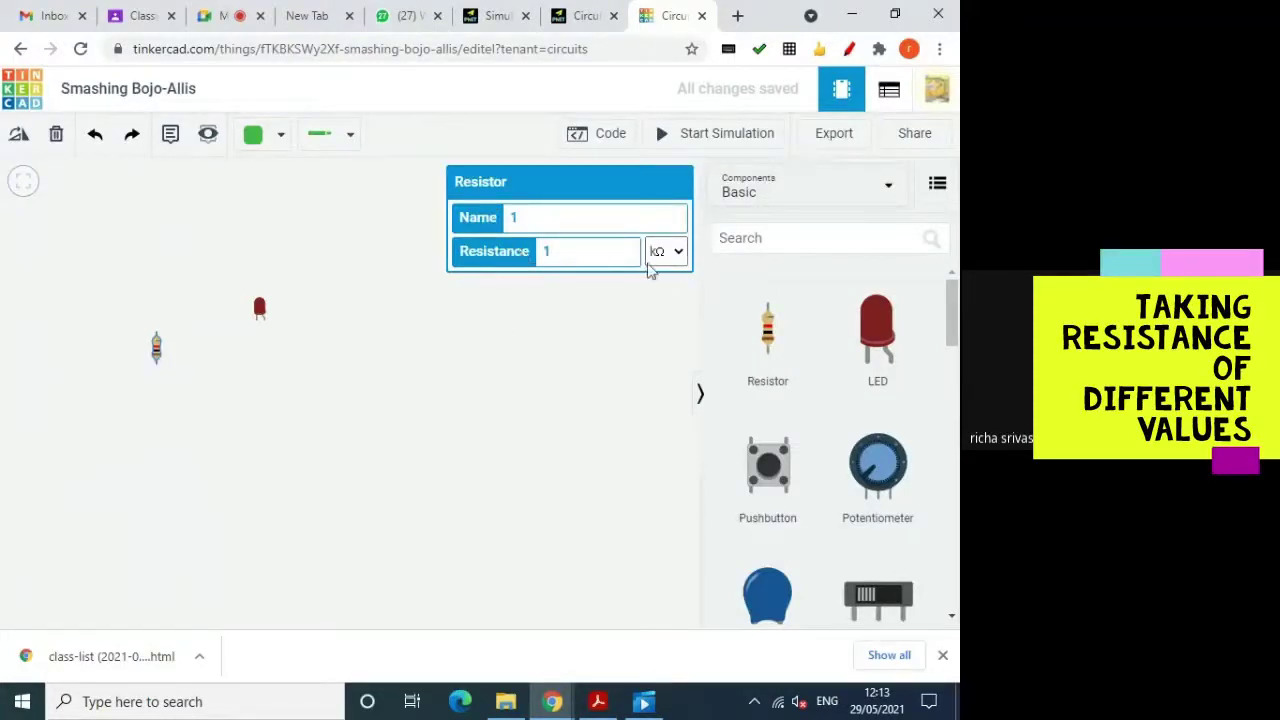
# Step: Try different resistance units on the resistor: Ω, MΩ and finally nΩ
pyautogui.click(677, 254)
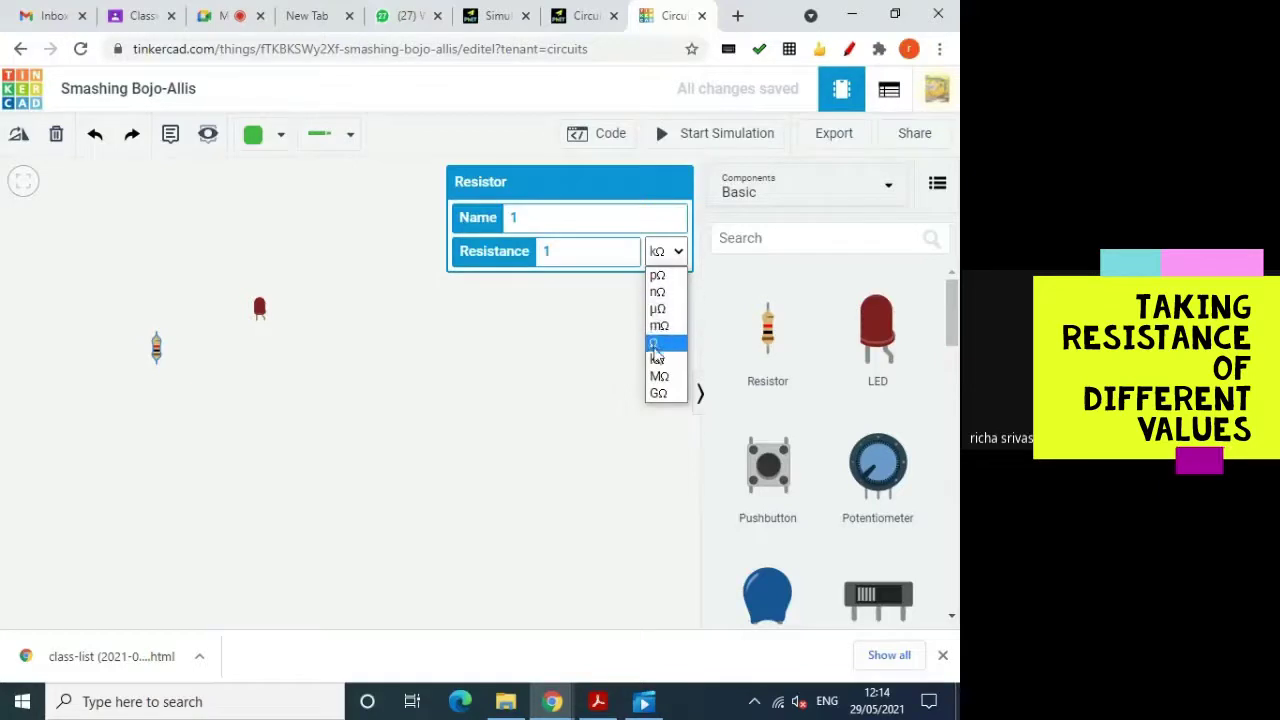
pyautogui.click(655, 345)
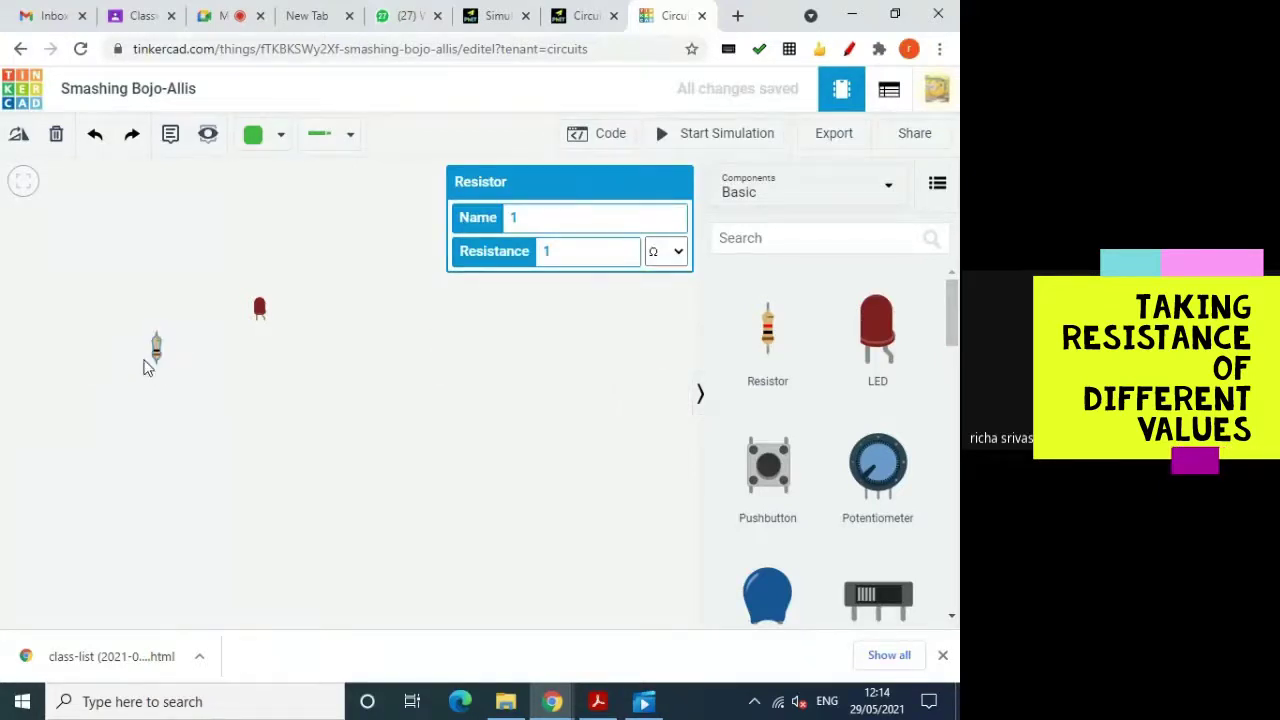
pyautogui.click(672, 252)
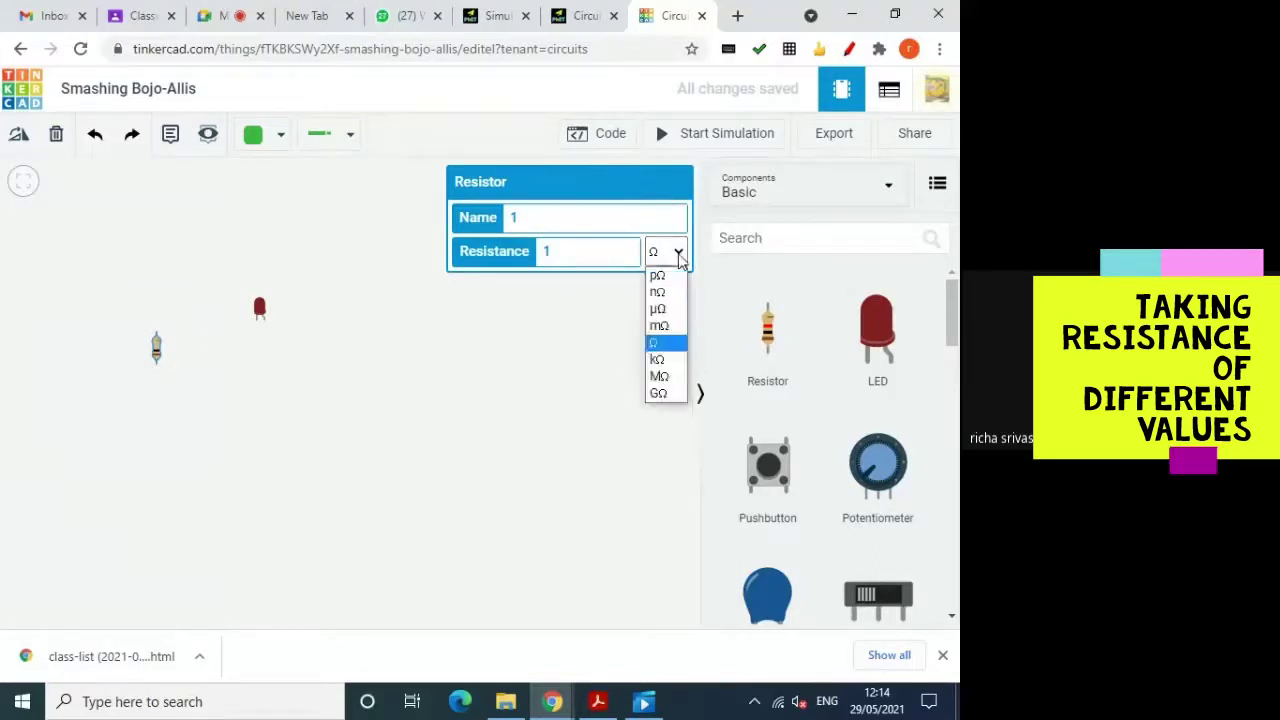
pyautogui.click(659, 376)
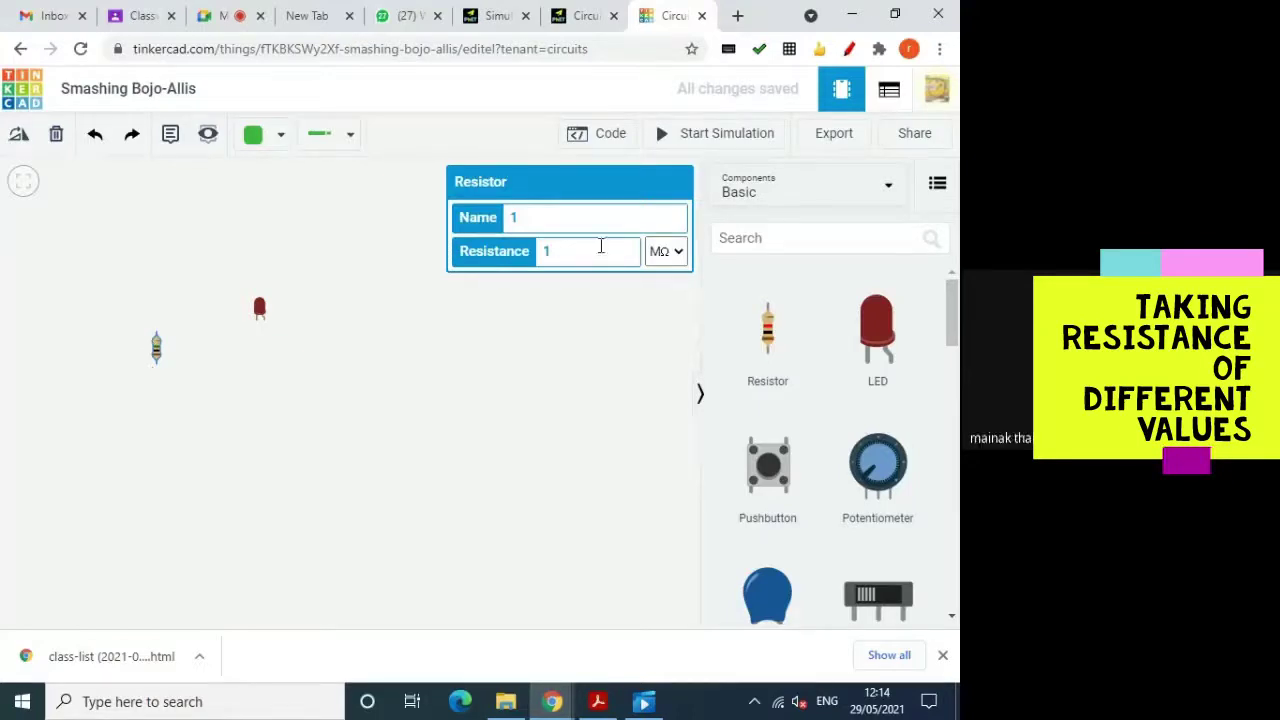
pyautogui.click(676, 254)
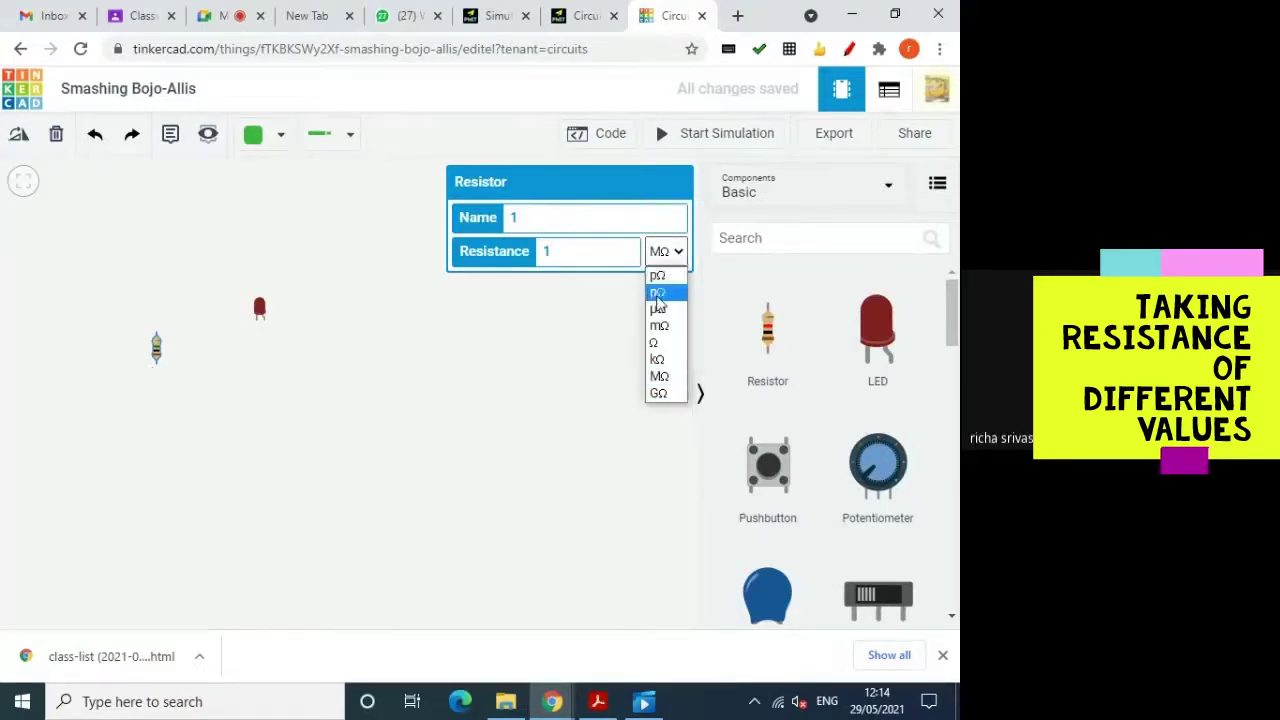
pyautogui.click(657, 292)
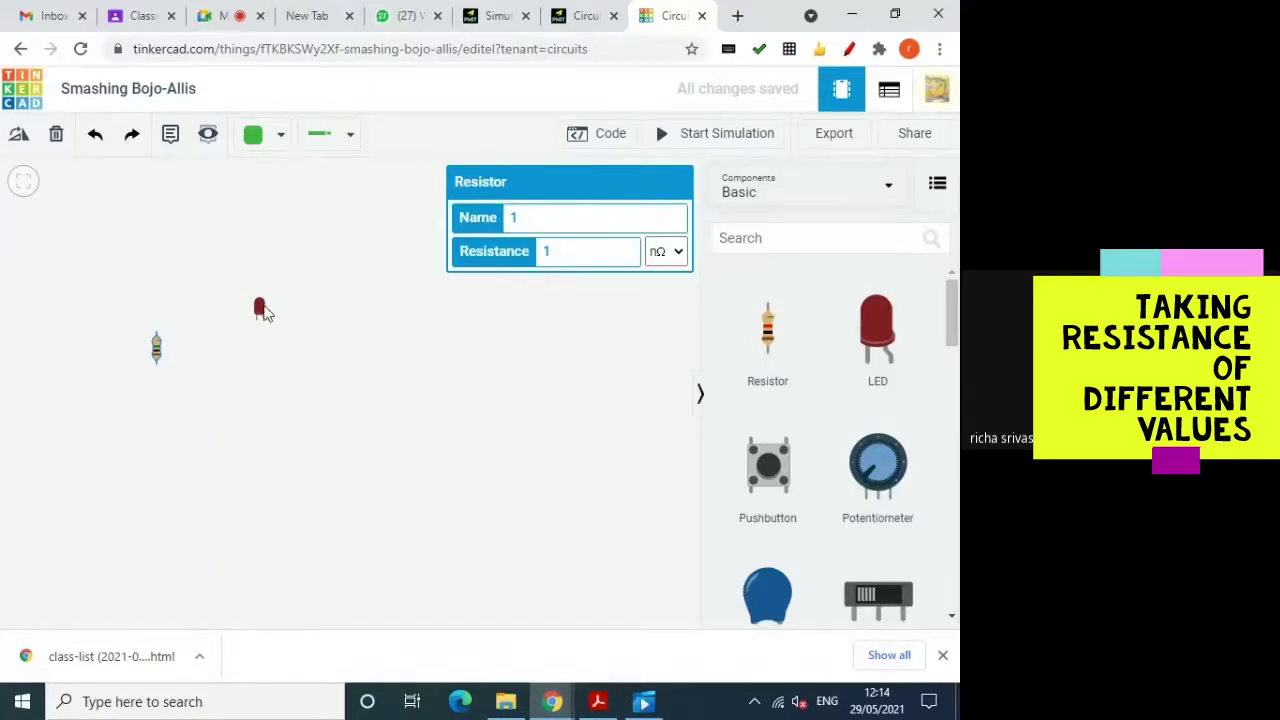
# Step: Place a slideswitch below the LED and delete the resistor from the circuit
pyautogui.moveTo(768, 468); pyautogui.dragTo(266, 463)
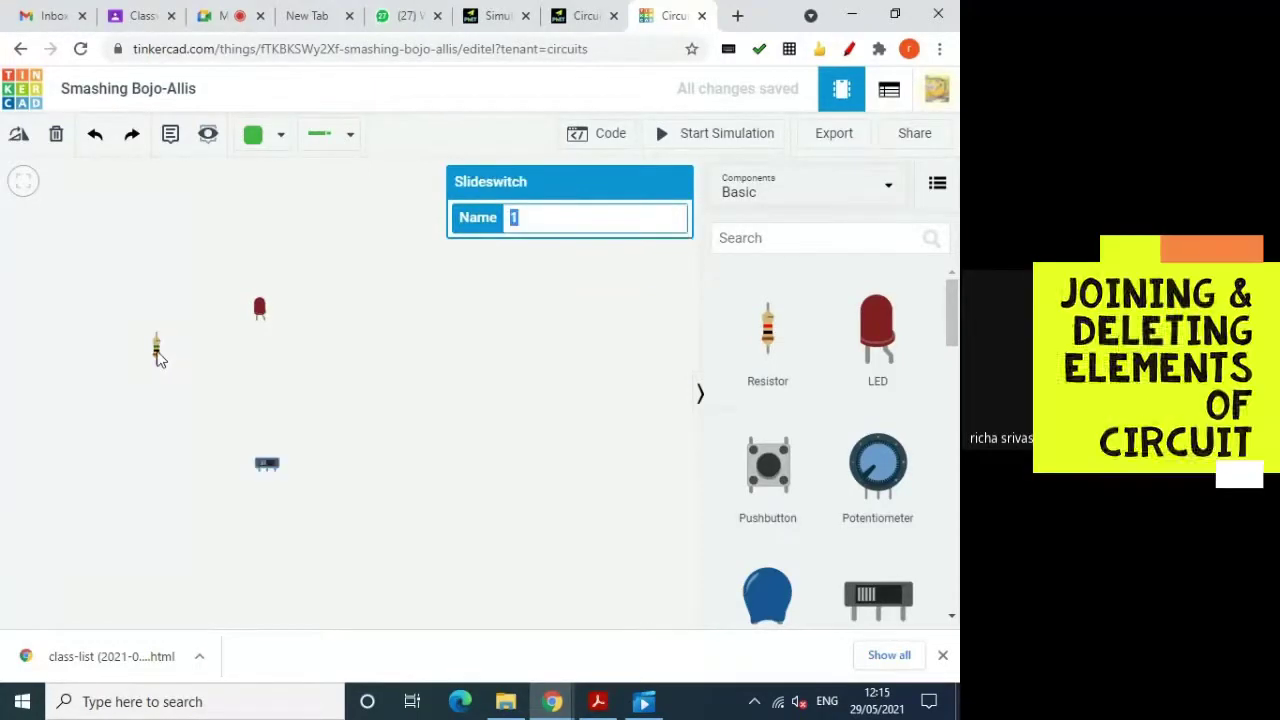
pyautogui.click(156, 352)
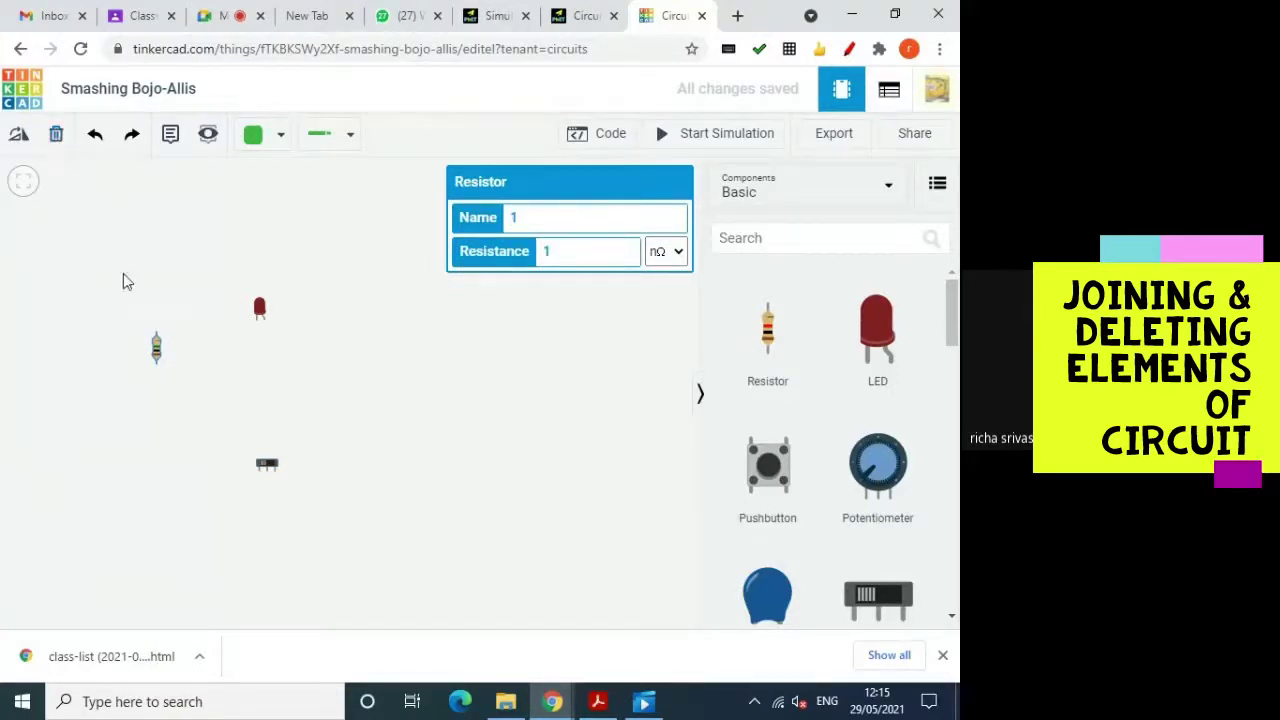
pyautogui.click(148, 341)
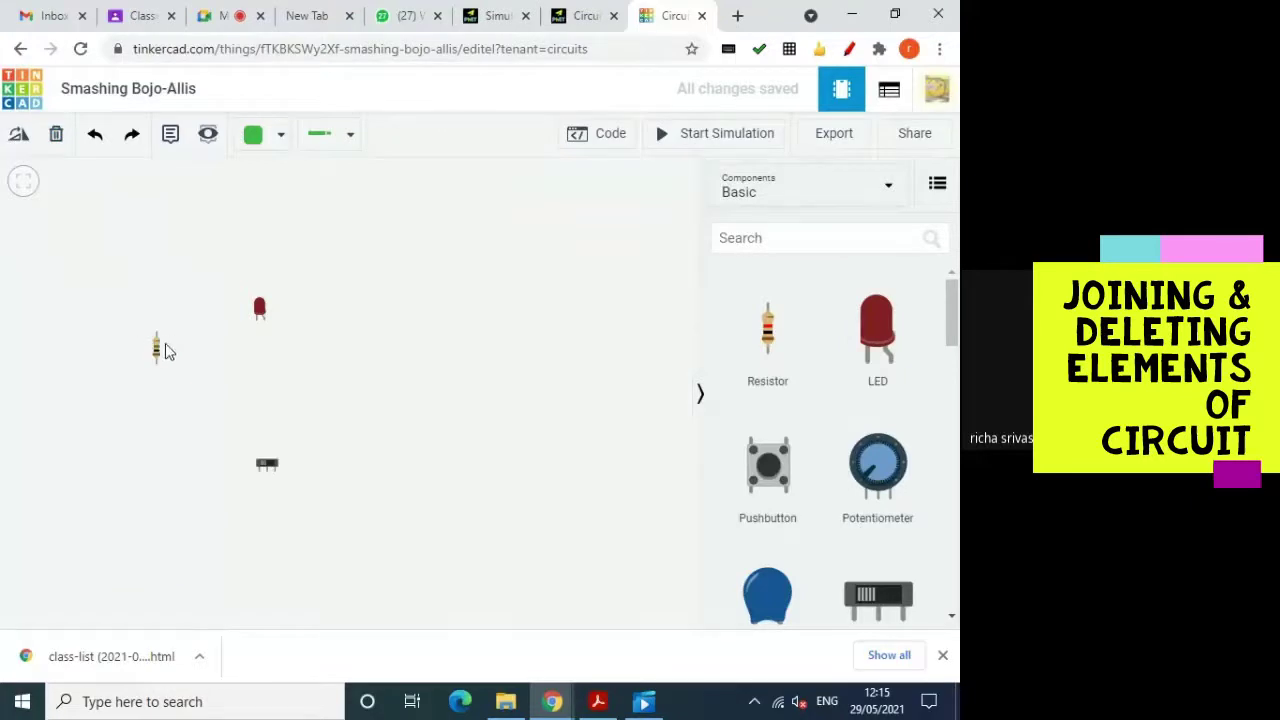
pyautogui.click(159, 347)
pyautogui.click(56, 136)
# Step: Rename the circuit design as "ATL SESSION ON BREADBOARD 1"
pyautogui.click(152, 90)
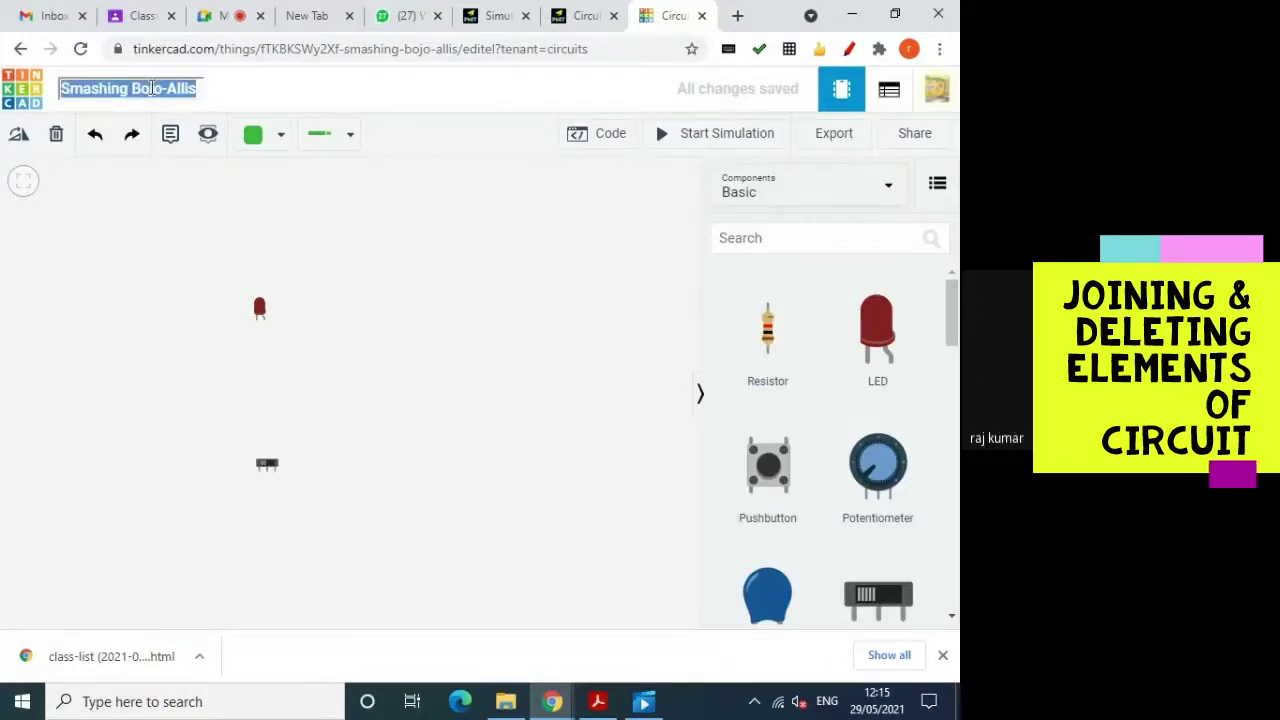
pyautogui.write('A')
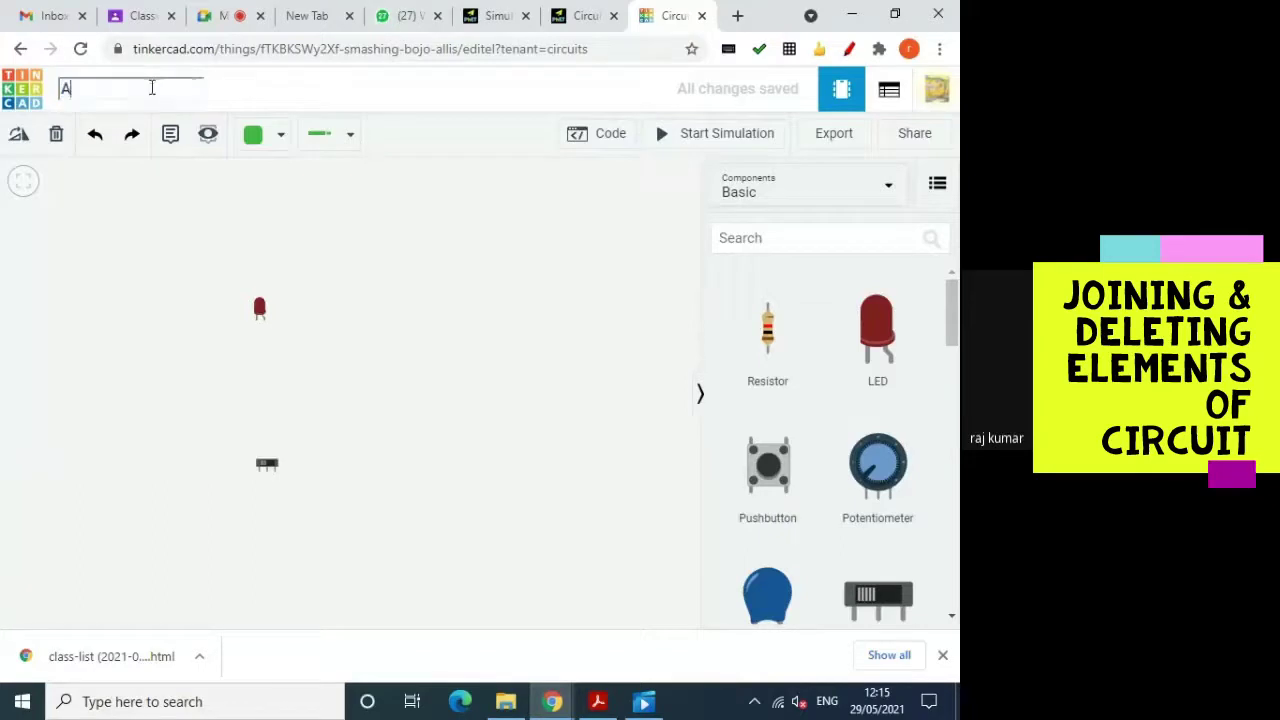
pyautogui.write('TL S')
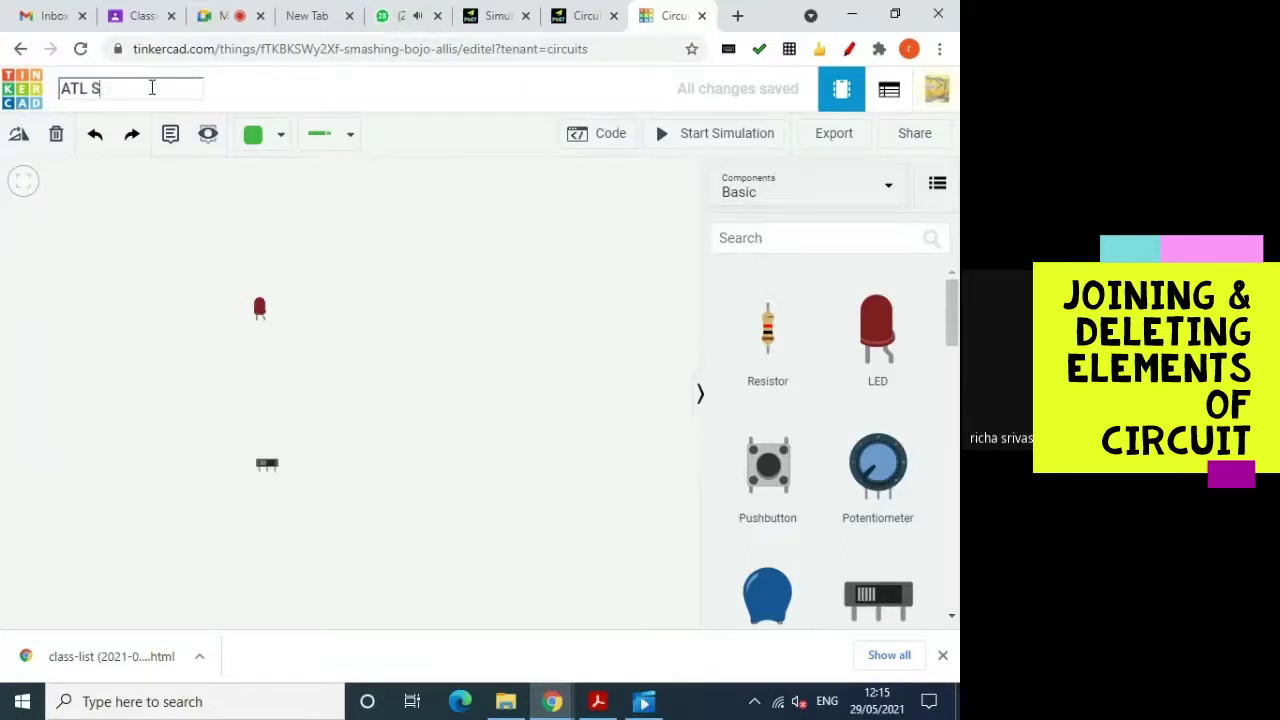
pyautogui.write('ESSION ON B')
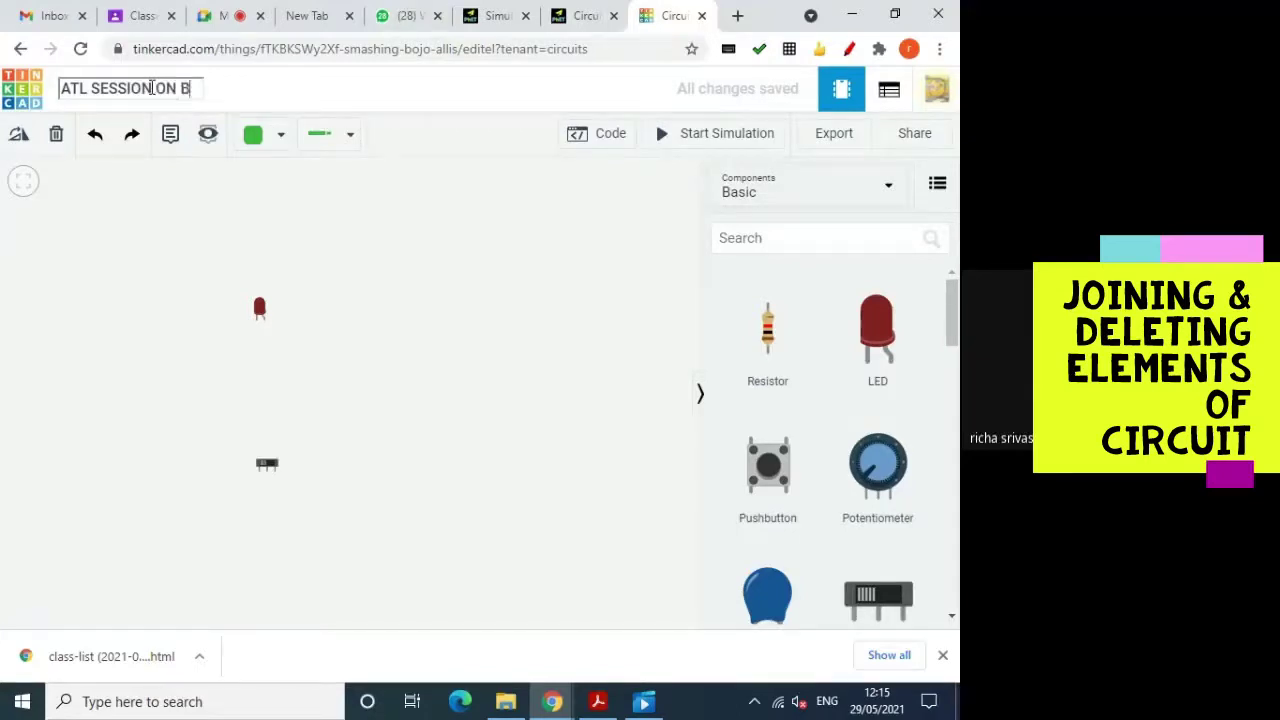
pyautogui.write('READBO')
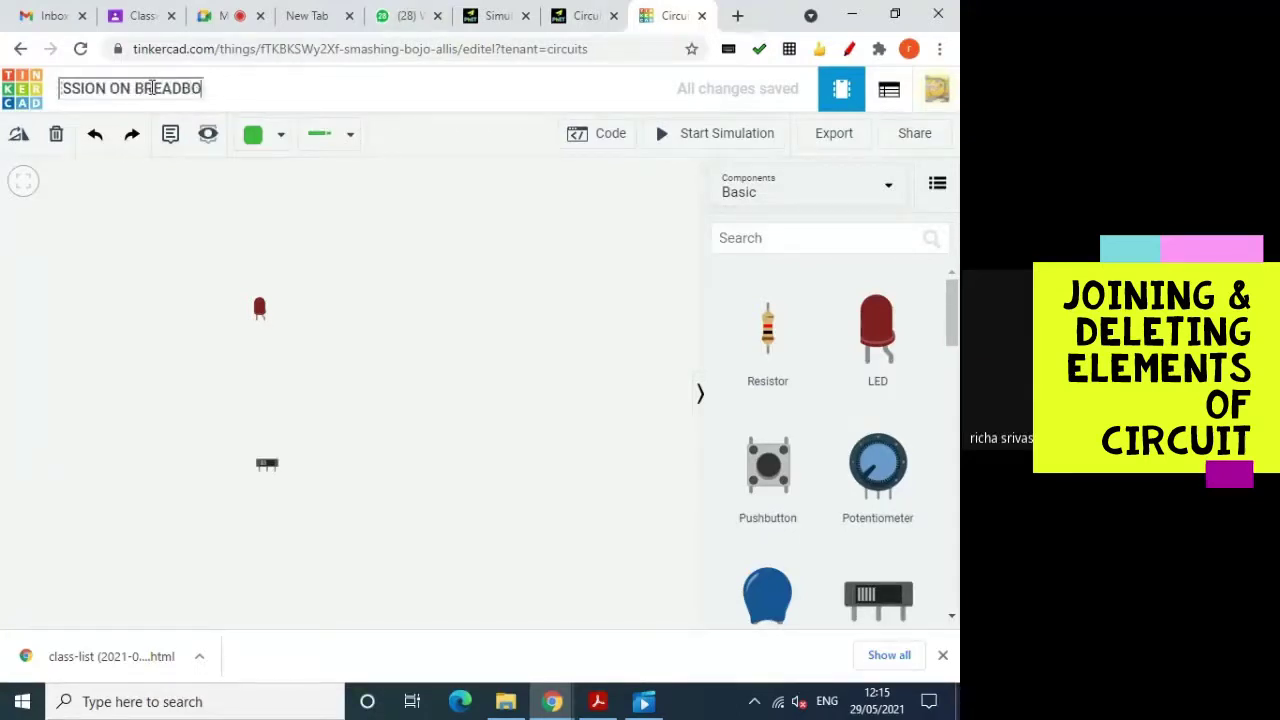
pyautogui.write('ARD 1')
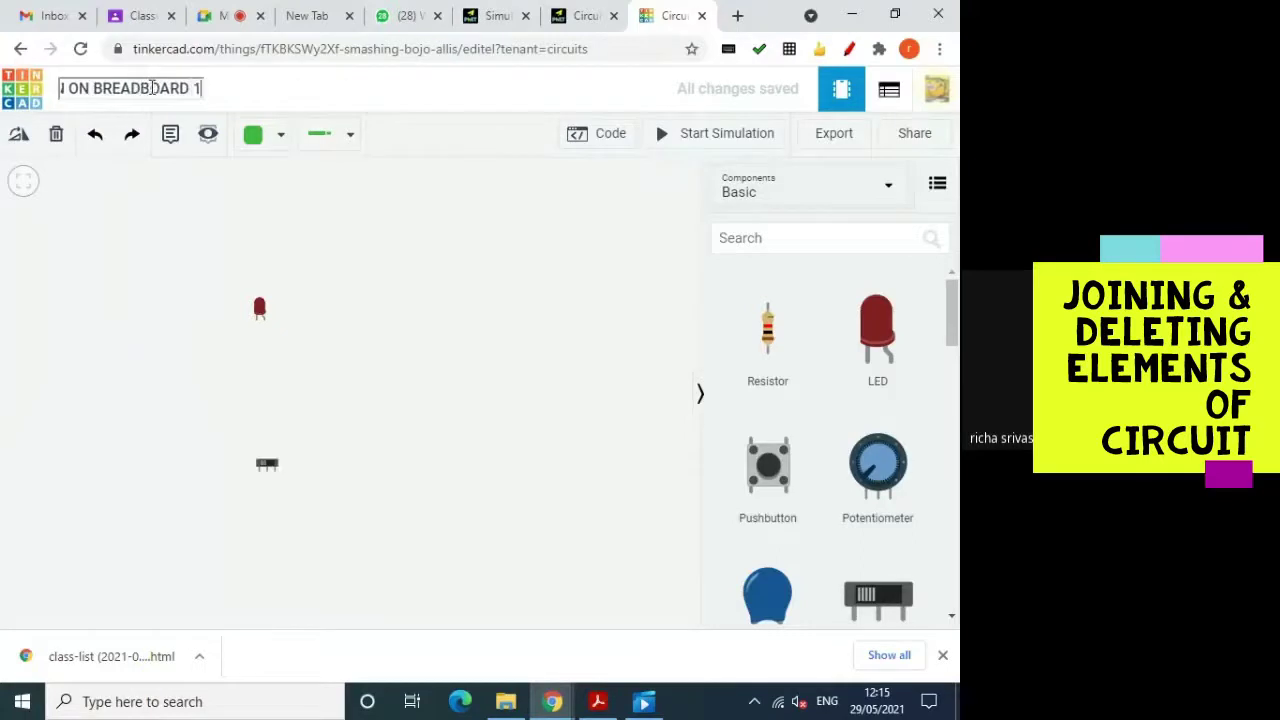
pyautogui.click(333, 270)
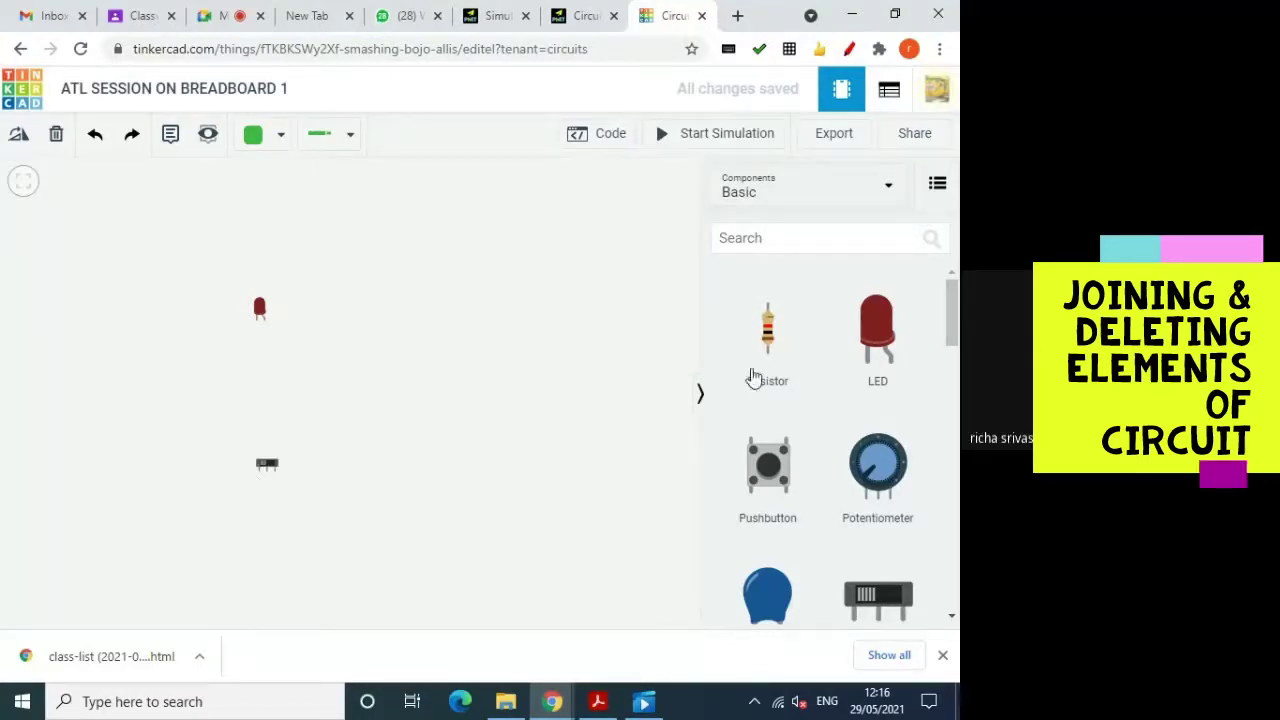
# Step: Place a 1 kΩ resistor to the left of the LED and a Coin Cell 3V Battery to its right
pyautogui.moveTo(764, 338); pyautogui.dragTo(149, 378)
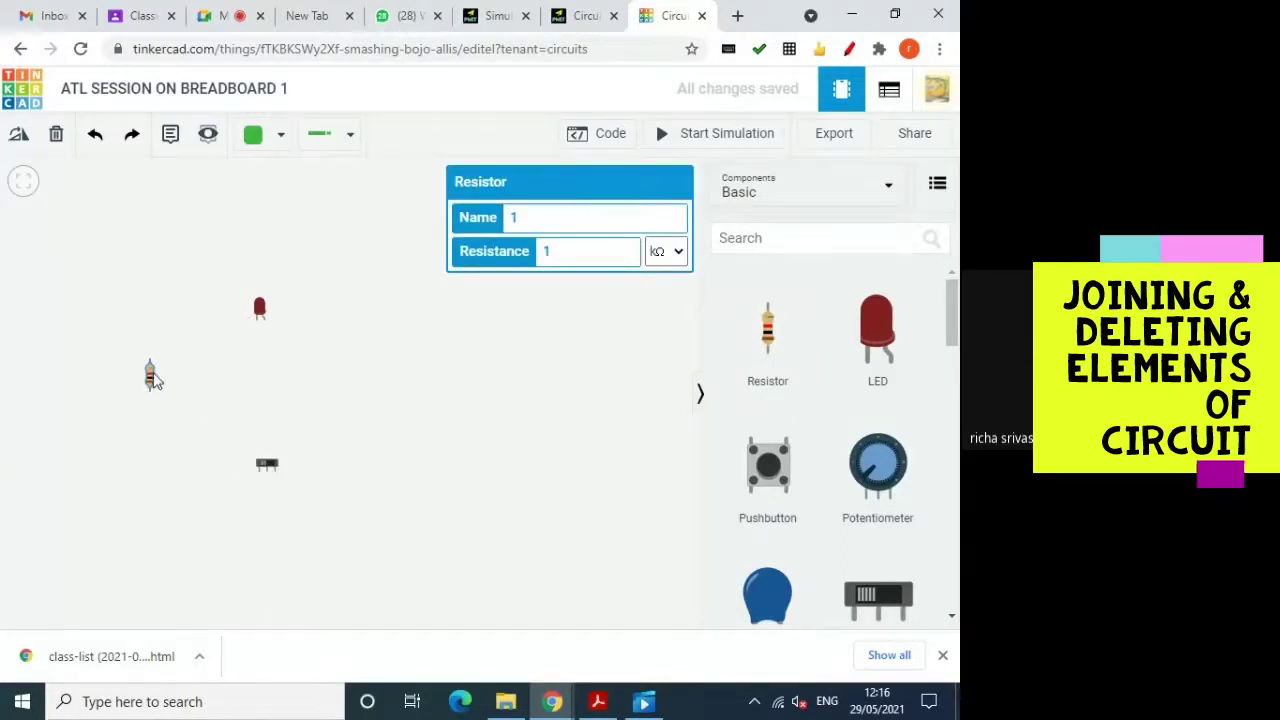
pyautogui.scroll(-2, 916, 440)
pyautogui.scroll(-3, 916, 447)
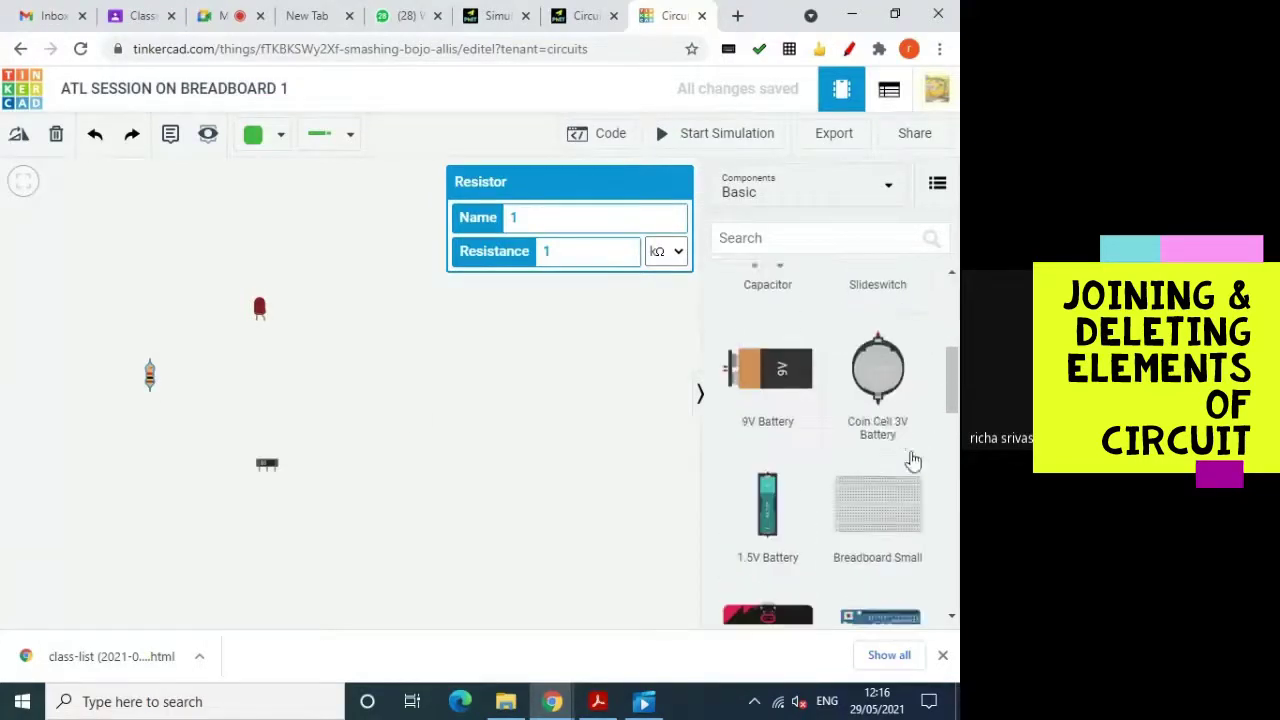
pyautogui.click(818, 400)
pyautogui.moveTo(818, 400); pyautogui.dragTo(368, 367)
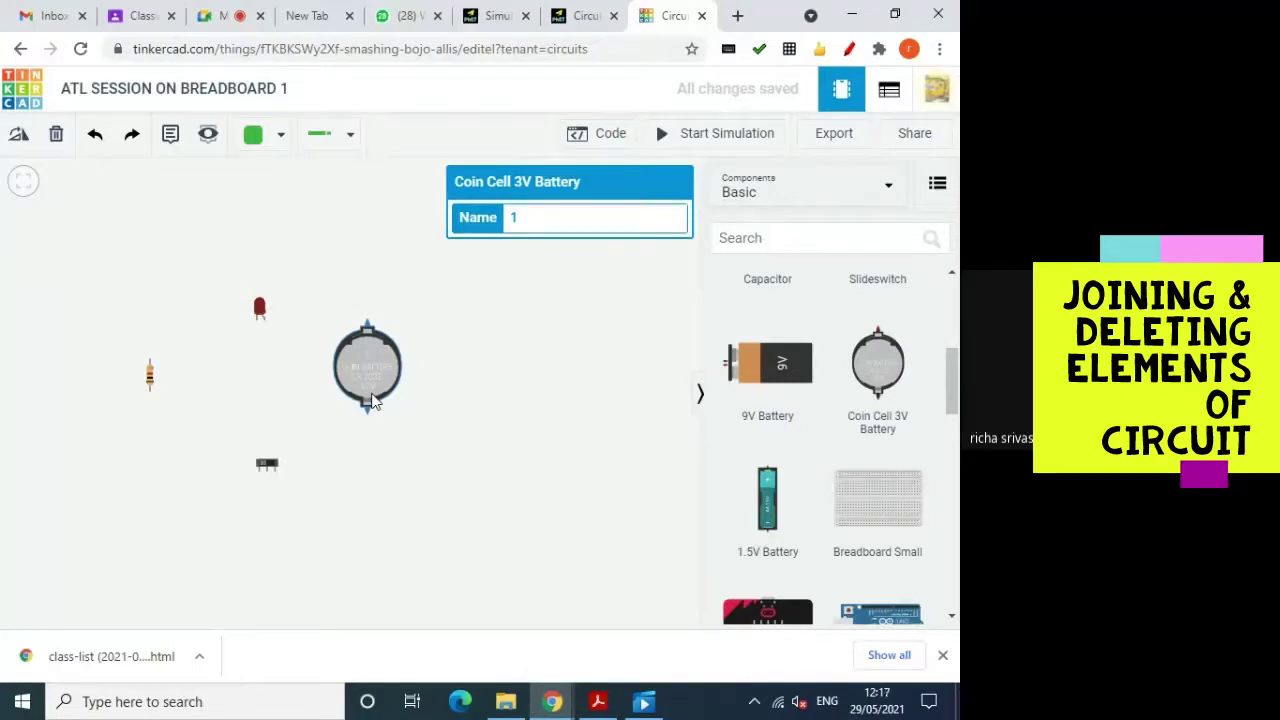
pyautogui.click(366, 323)
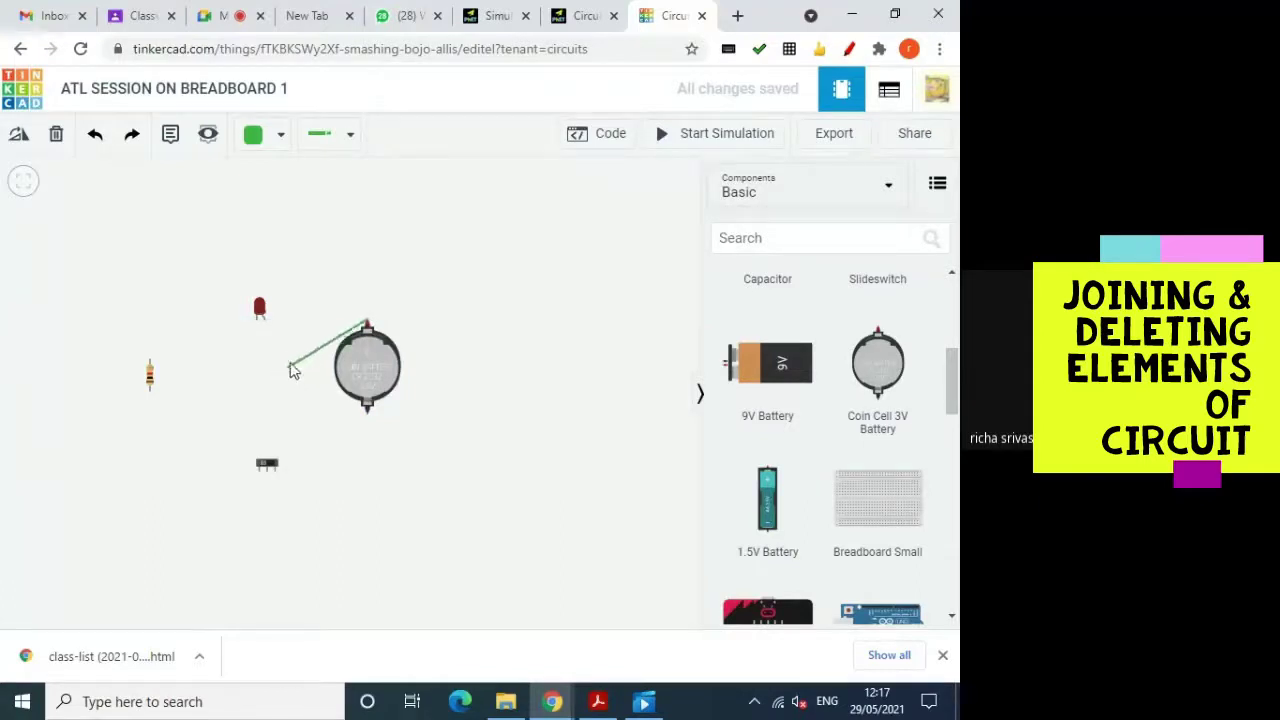
pyautogui.click(367, 322)
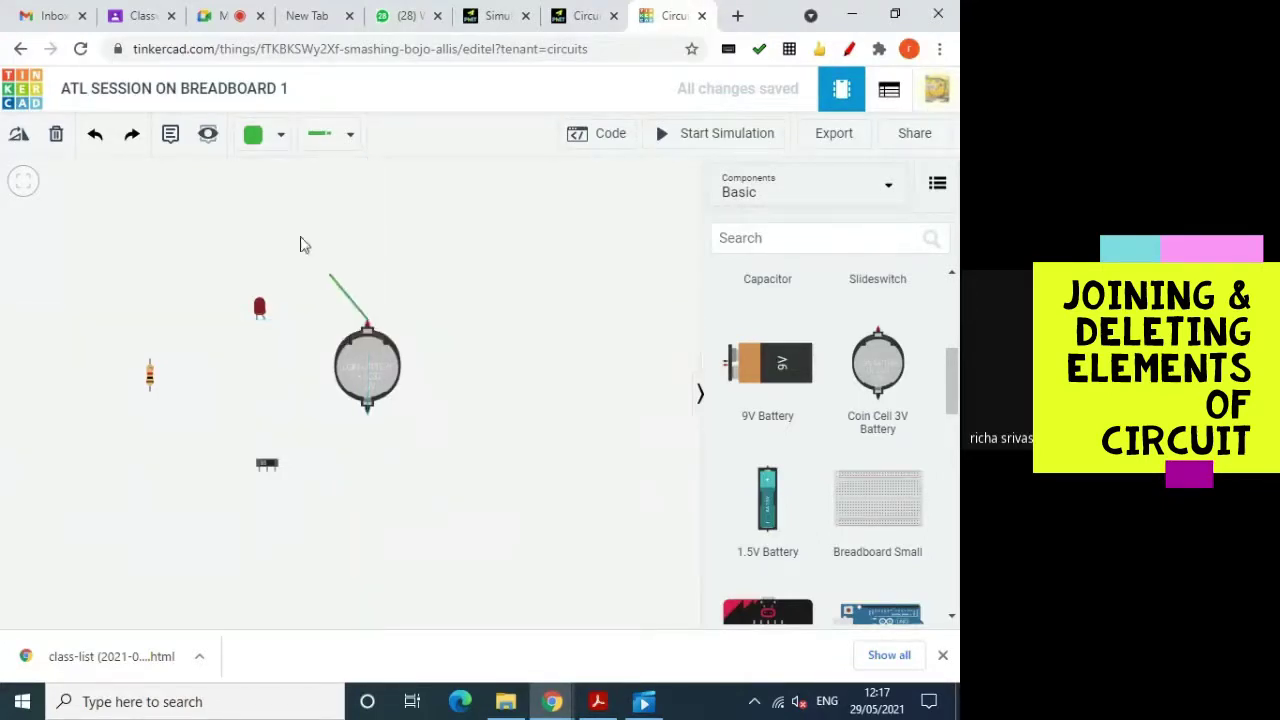
pyautogui.click(57, 137)
# Step: Wire the coin cell's upper terminal to the LED's anode, and the LED's other leg to the resistor's upper terminal
pyautogui.click(367, 322)
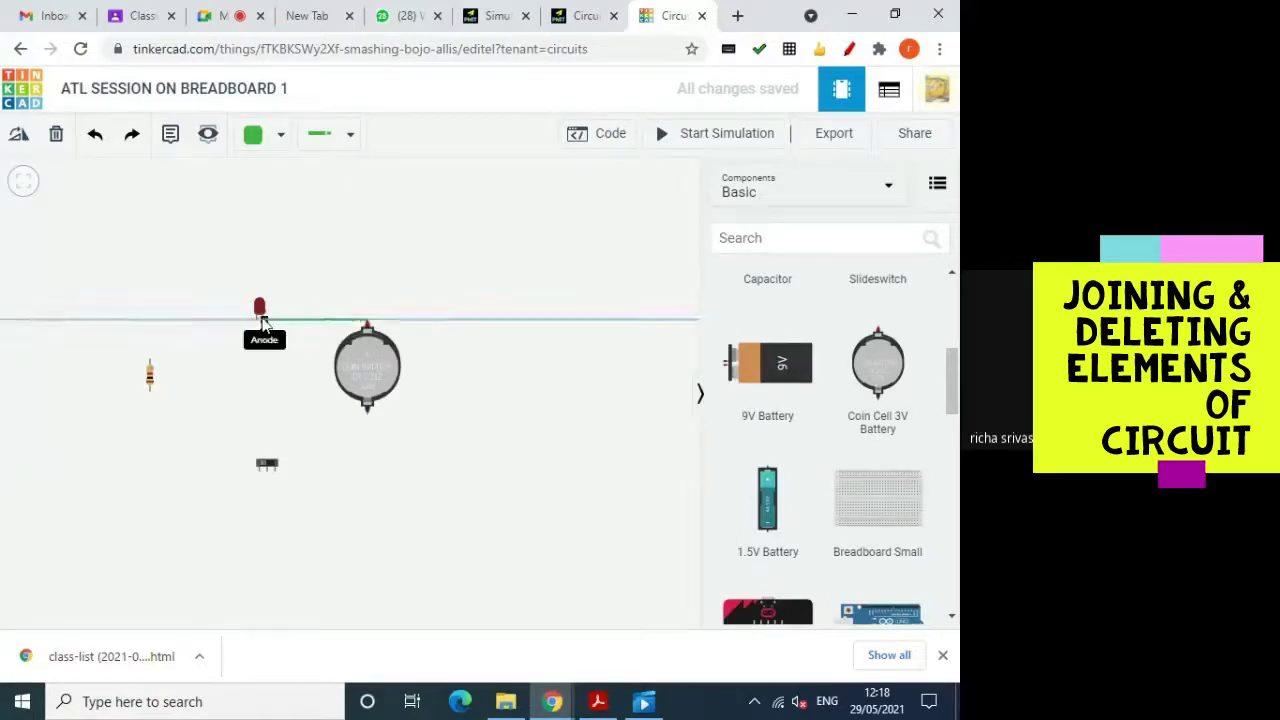
pyautogui.click(263, 321)
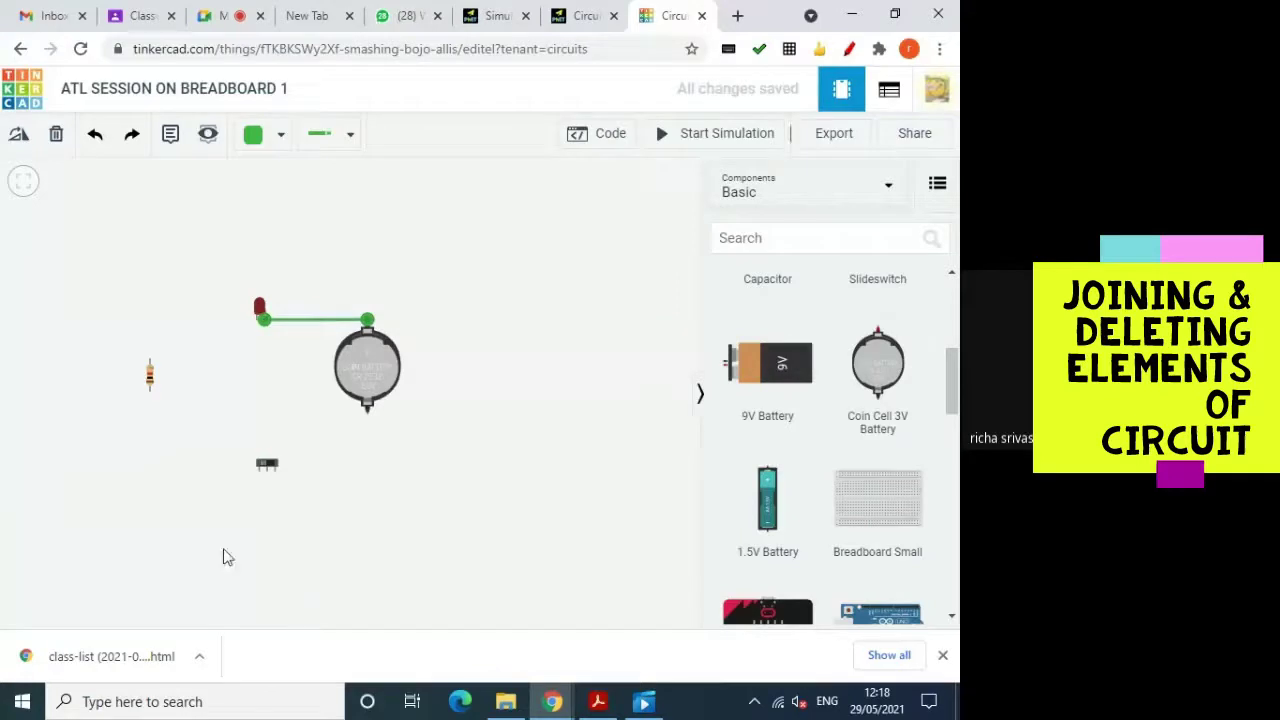
pyautogui.click(254, 322)
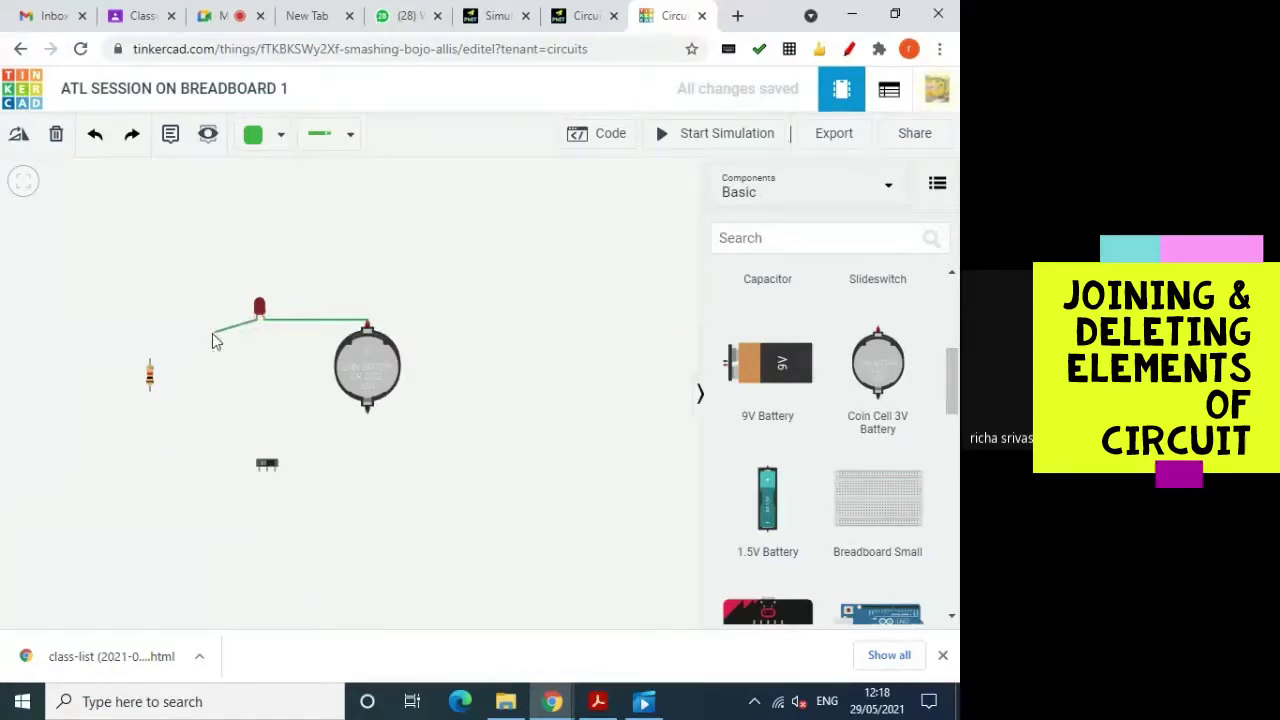
pyautogui.click(149, 362)
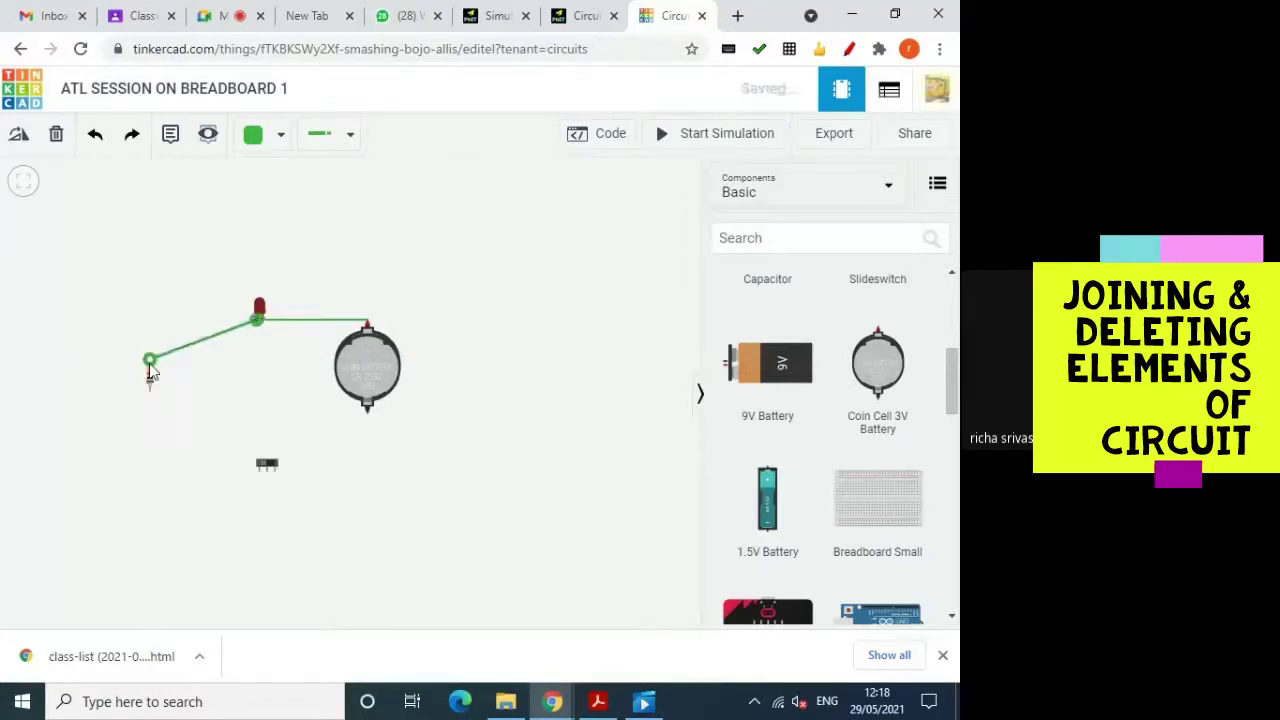
# Step: Wire the resistor's lower terminal to the slideswitch's left terminal, and the switch's right terminal to the coin cell's lower terminal
pyautogui.click(152, 394)
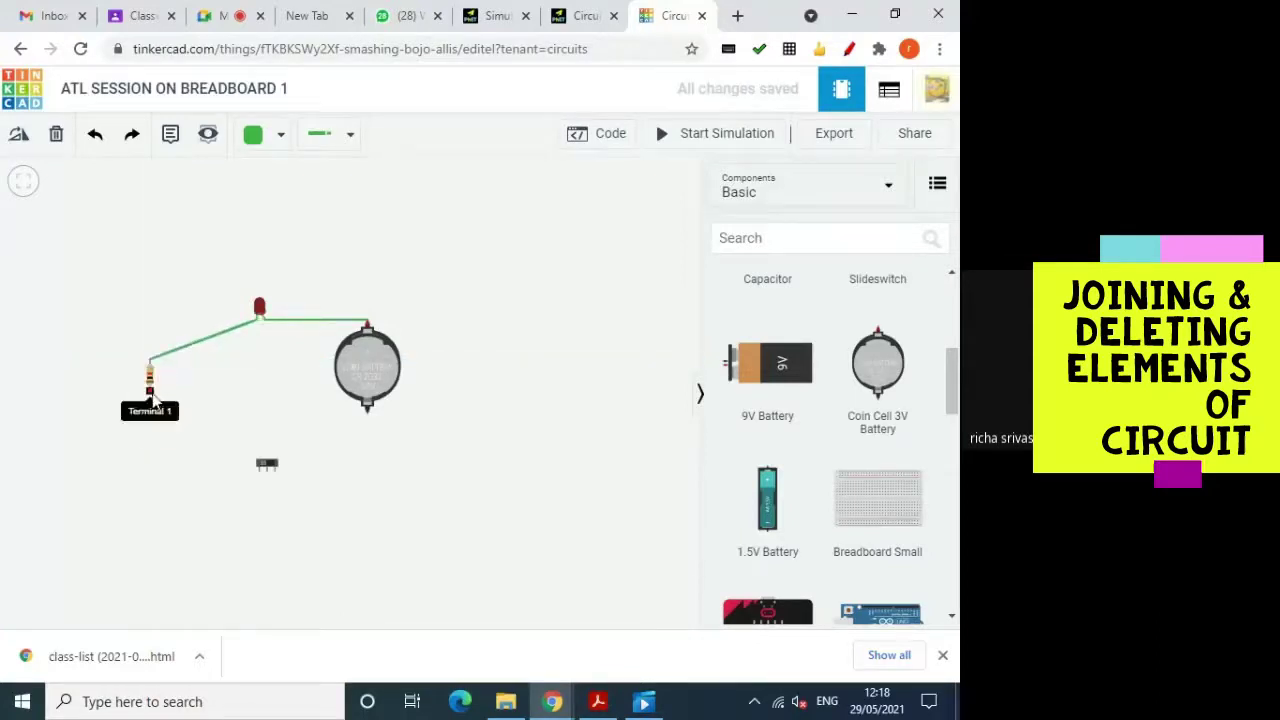
pyautogui.click(260, 471)
pyautogui.click(275, 473)
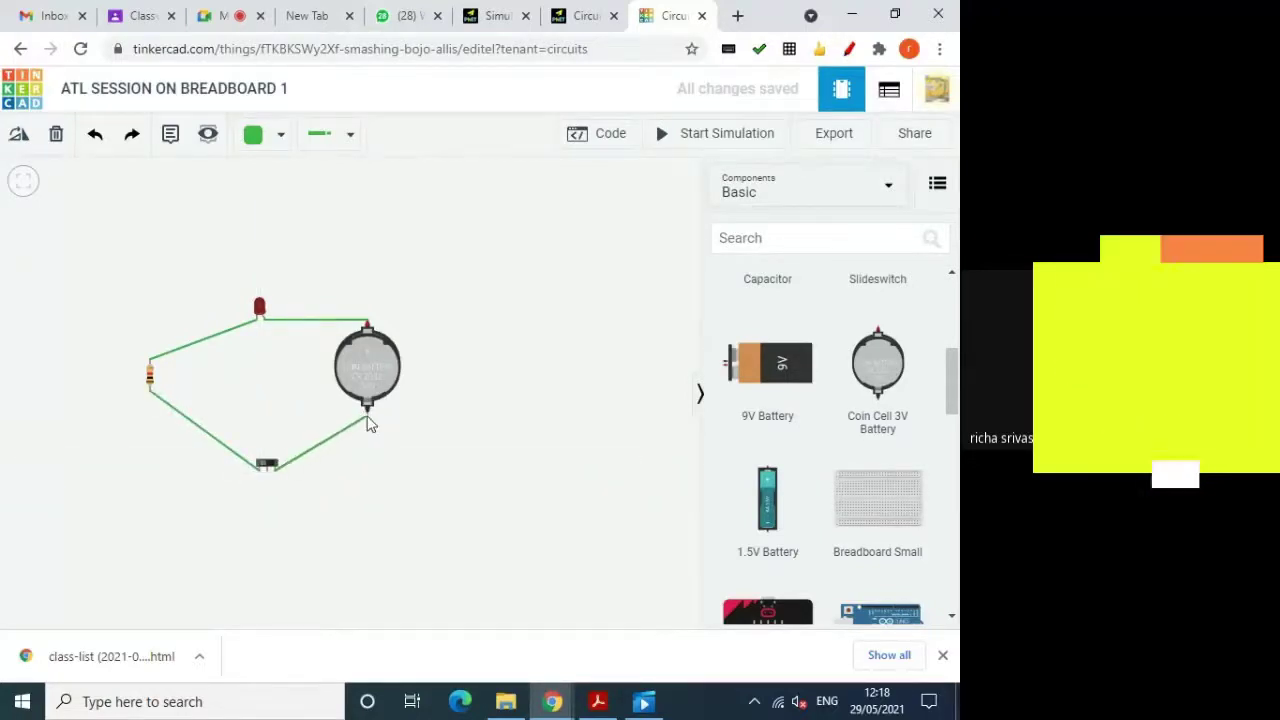
pyautogui.click(367, 416)
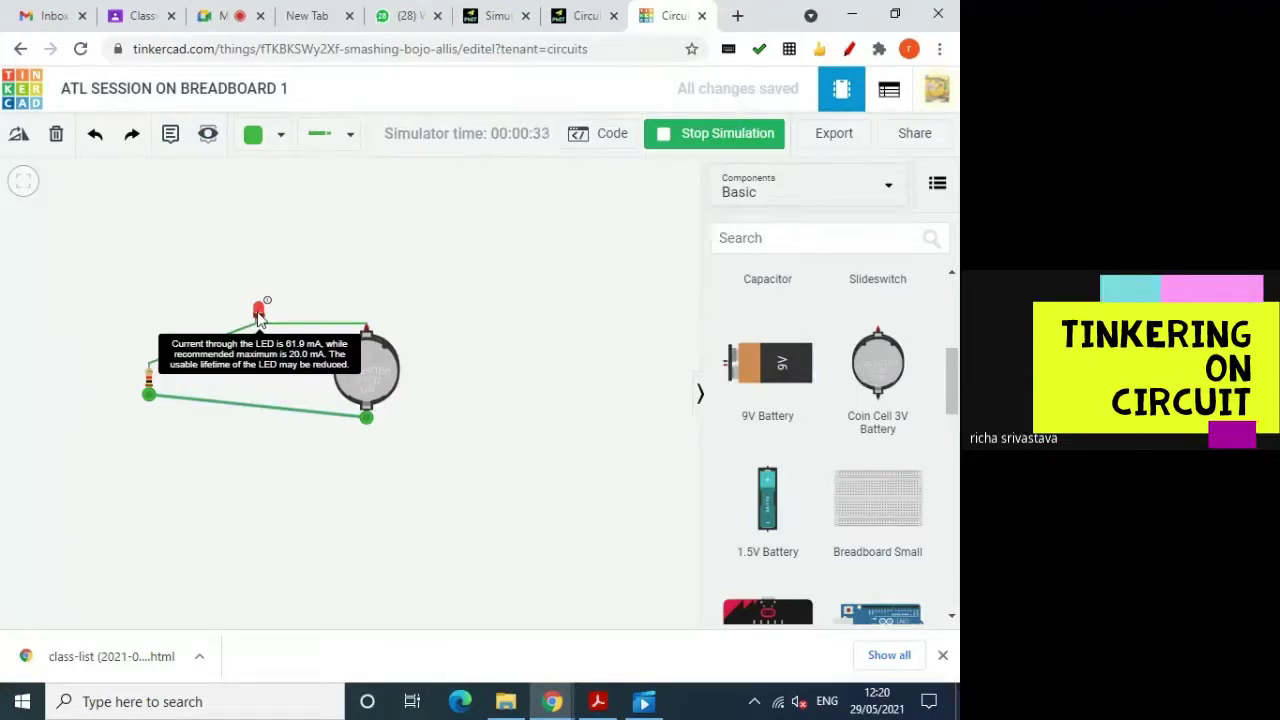
# Step: Change the resistor's resistance to 1 kΩ while the simulation is running
pyautogui.click(150, 385)
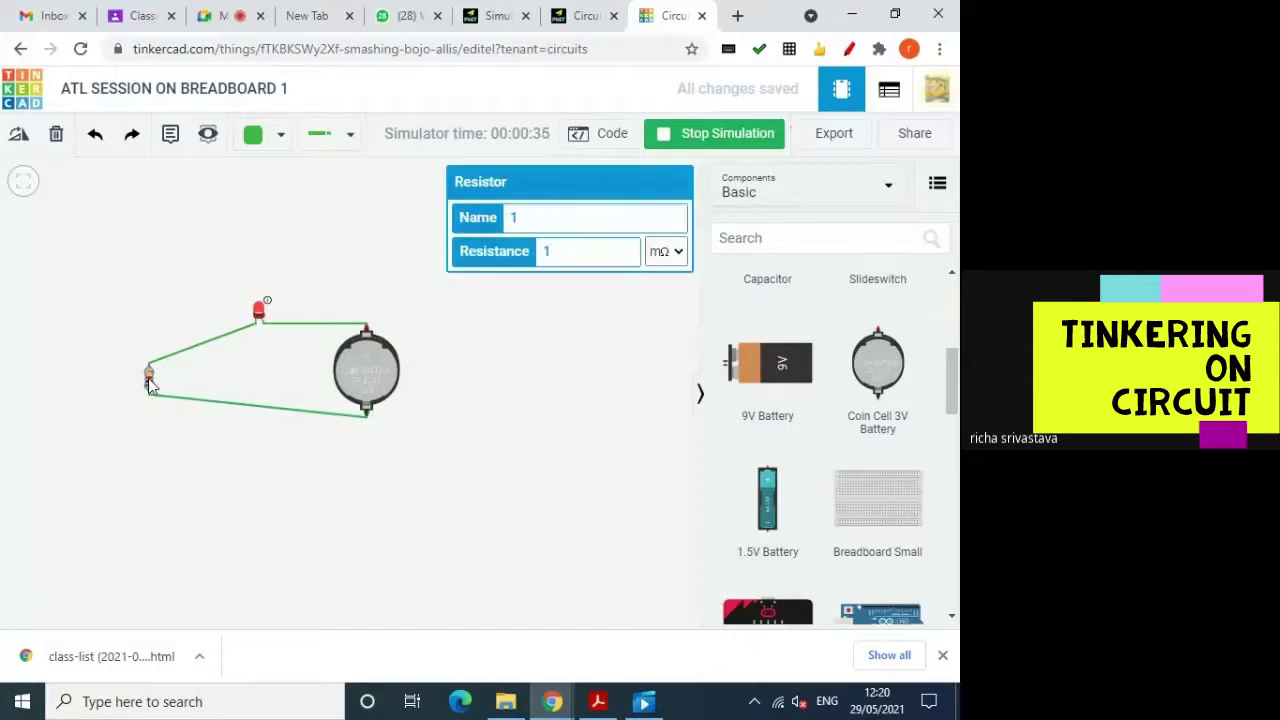
pyautogui.click(678, 253)
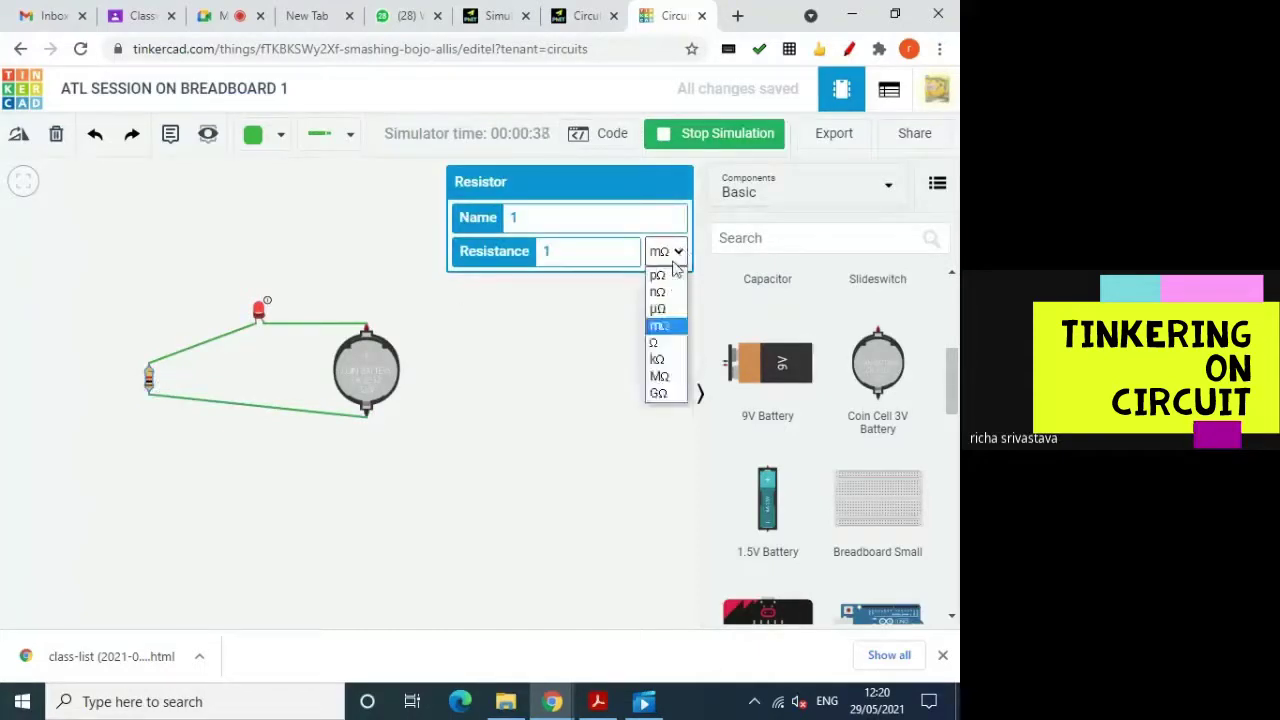
pyautogui.click(657, 362)
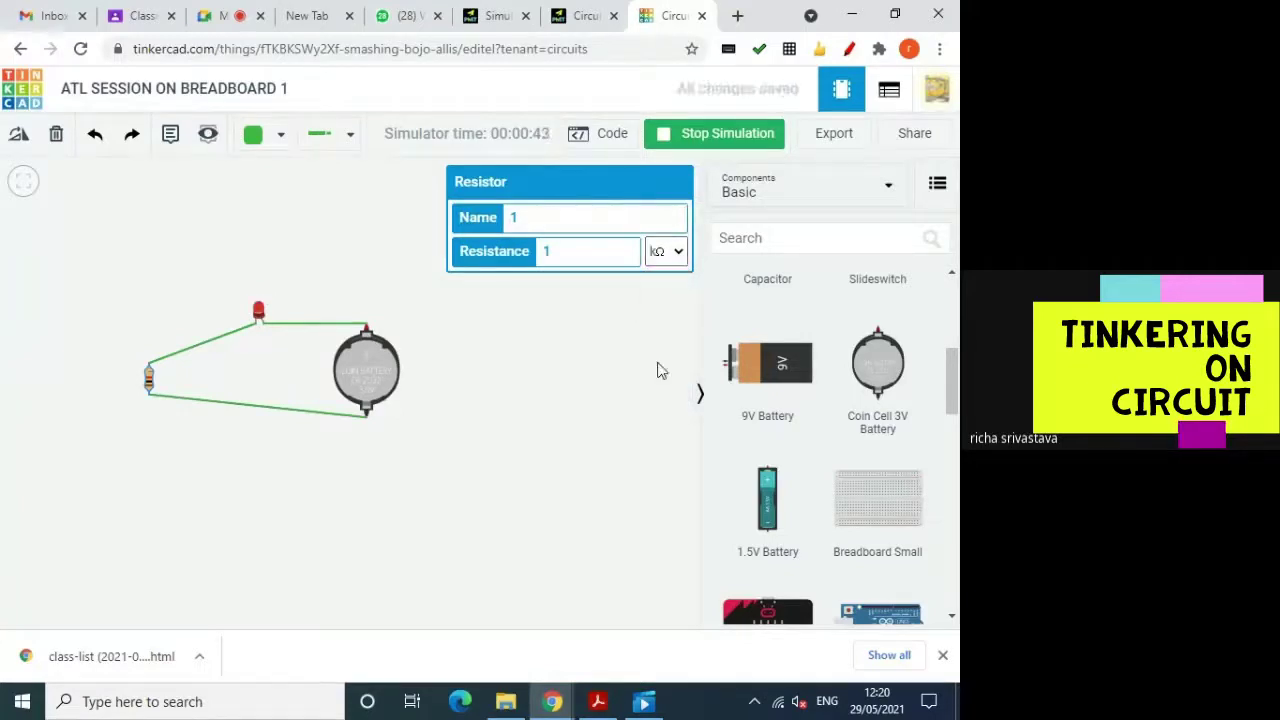
# Step: Check the LED's properties with the new resistance, stop the simulation, and select the coin cell
pyautogui.click(259, 316)
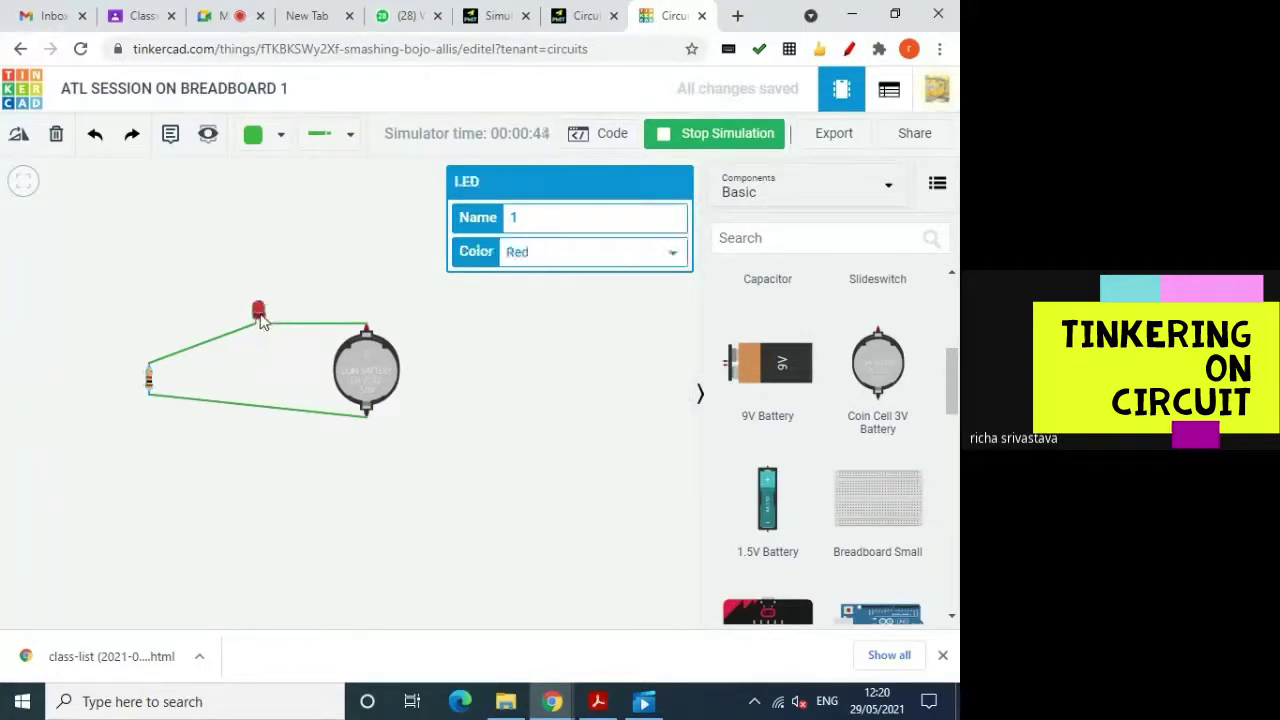
pyautogui.click(644, 322)
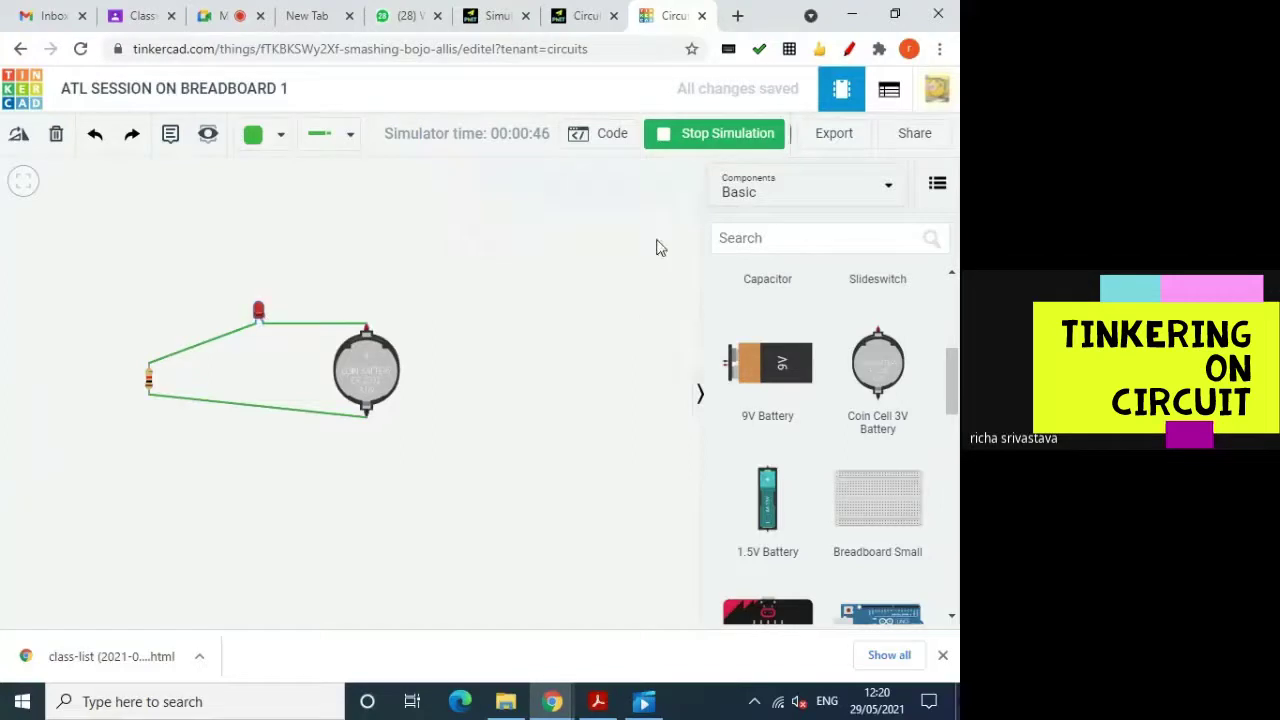
pyautogui.click(259, 314)
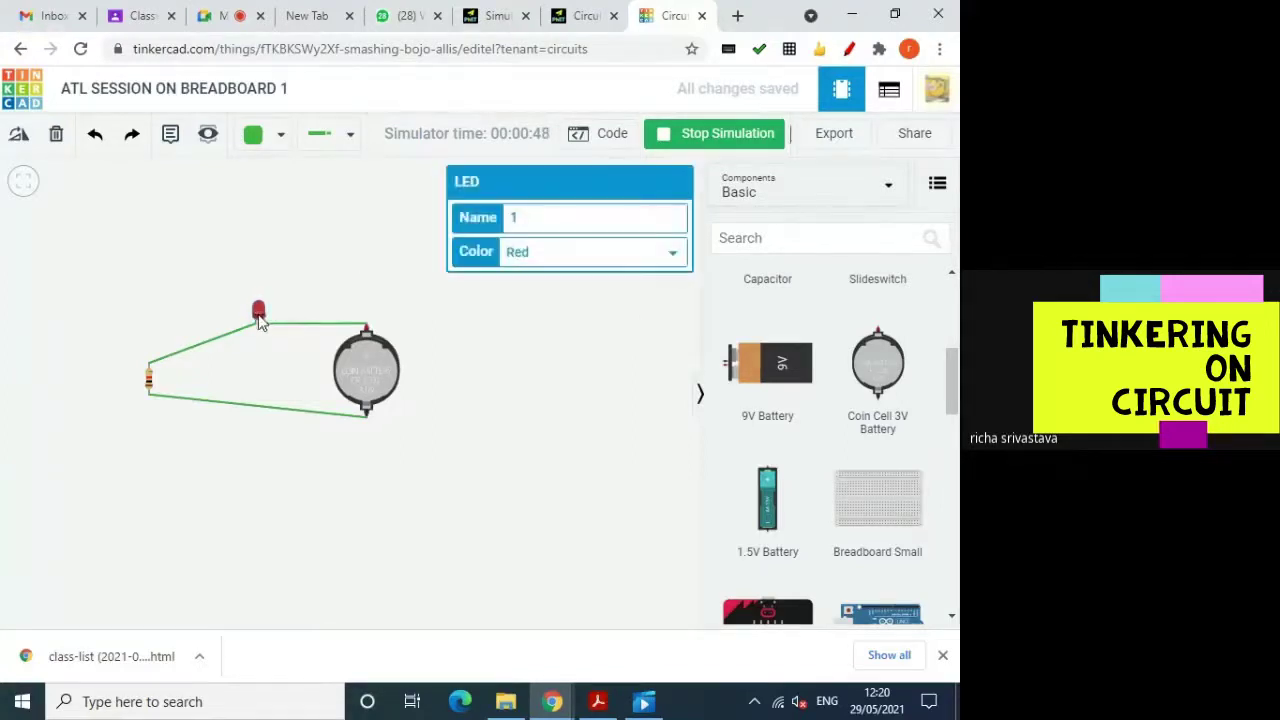
pyautogui.click(722, 137)
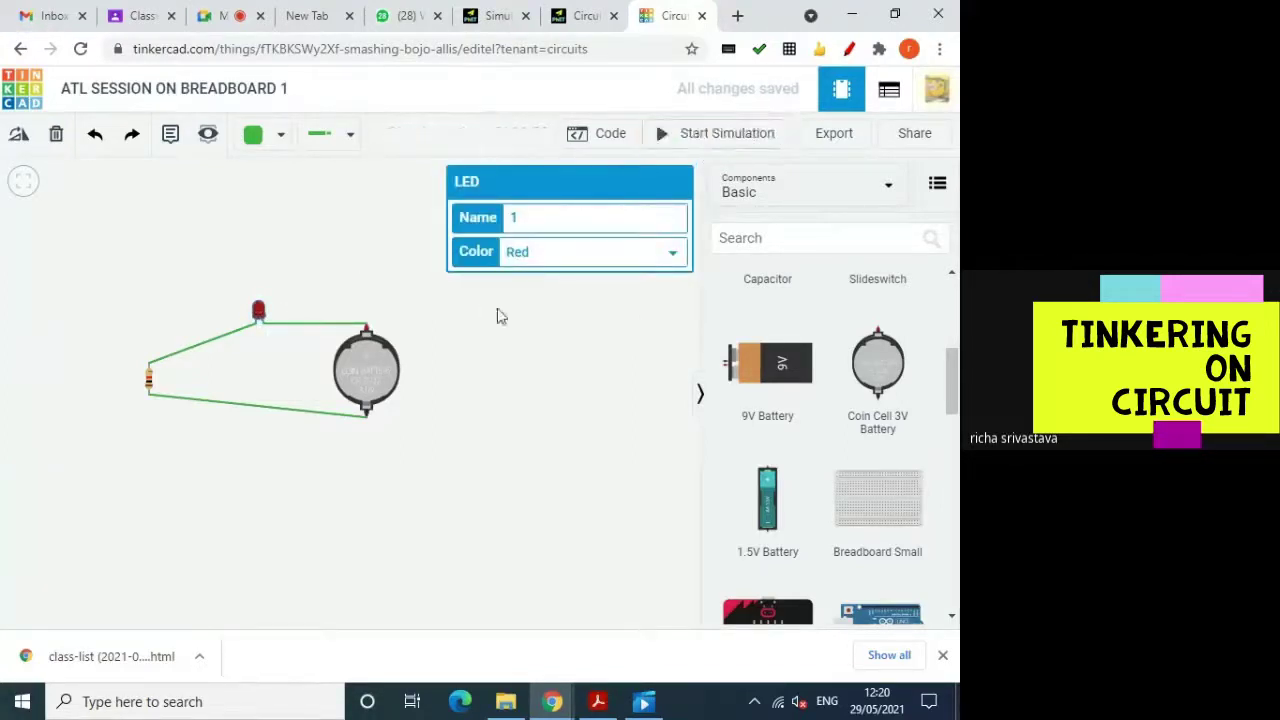
pyautogui.click(366, 370)
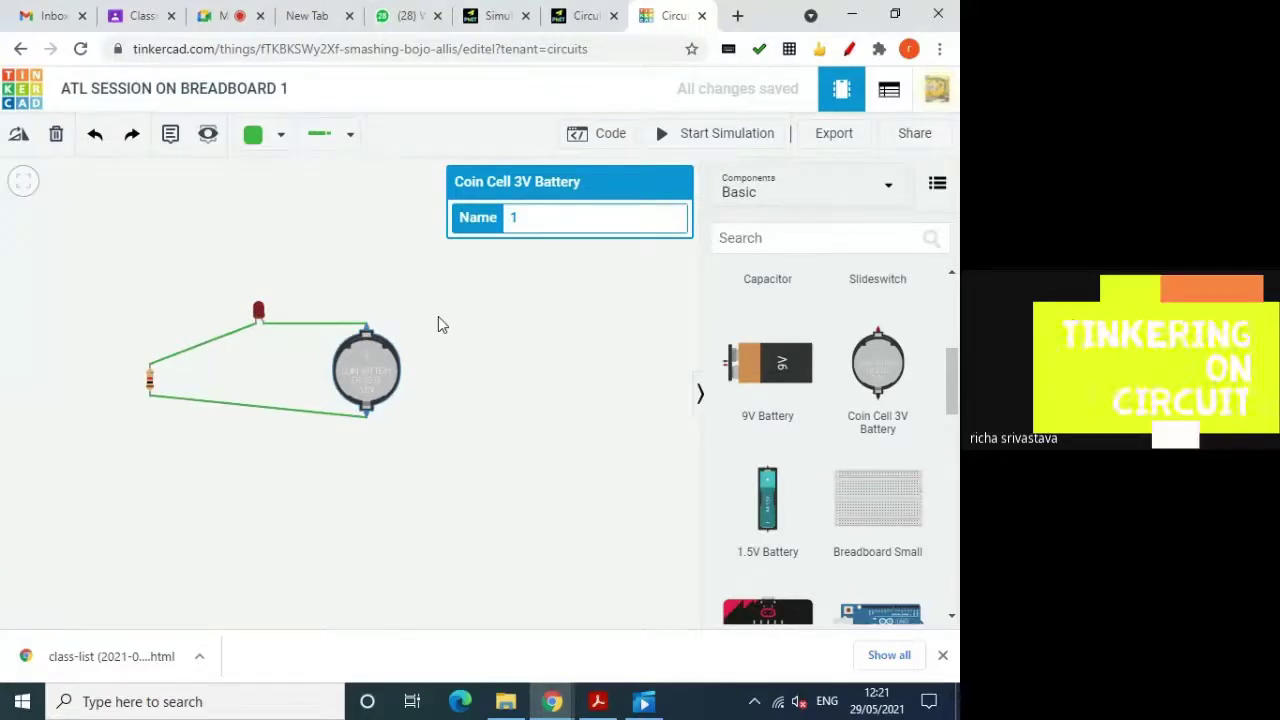
# Step: Return to the dashboard, create a new circuit, and place a Breadboard Small in the workspace
pyautogui.hotkey('alt', 'Left')
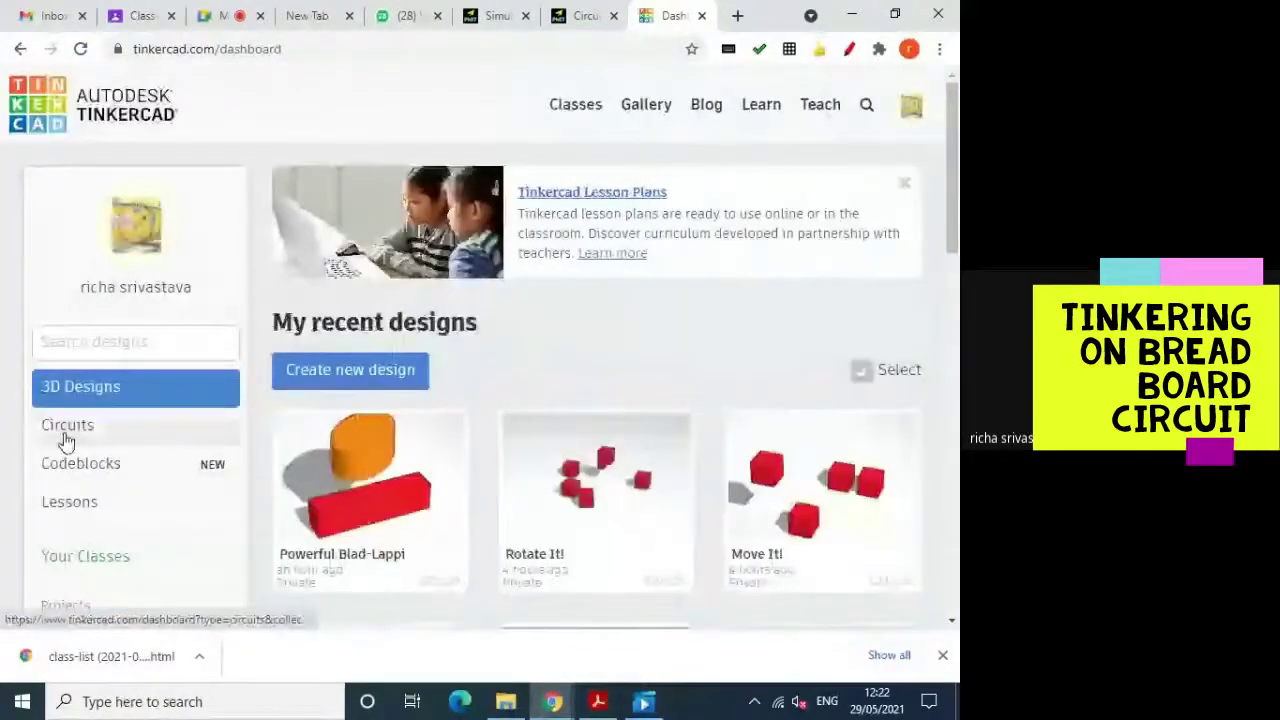
pyautogui.click(65, 438)
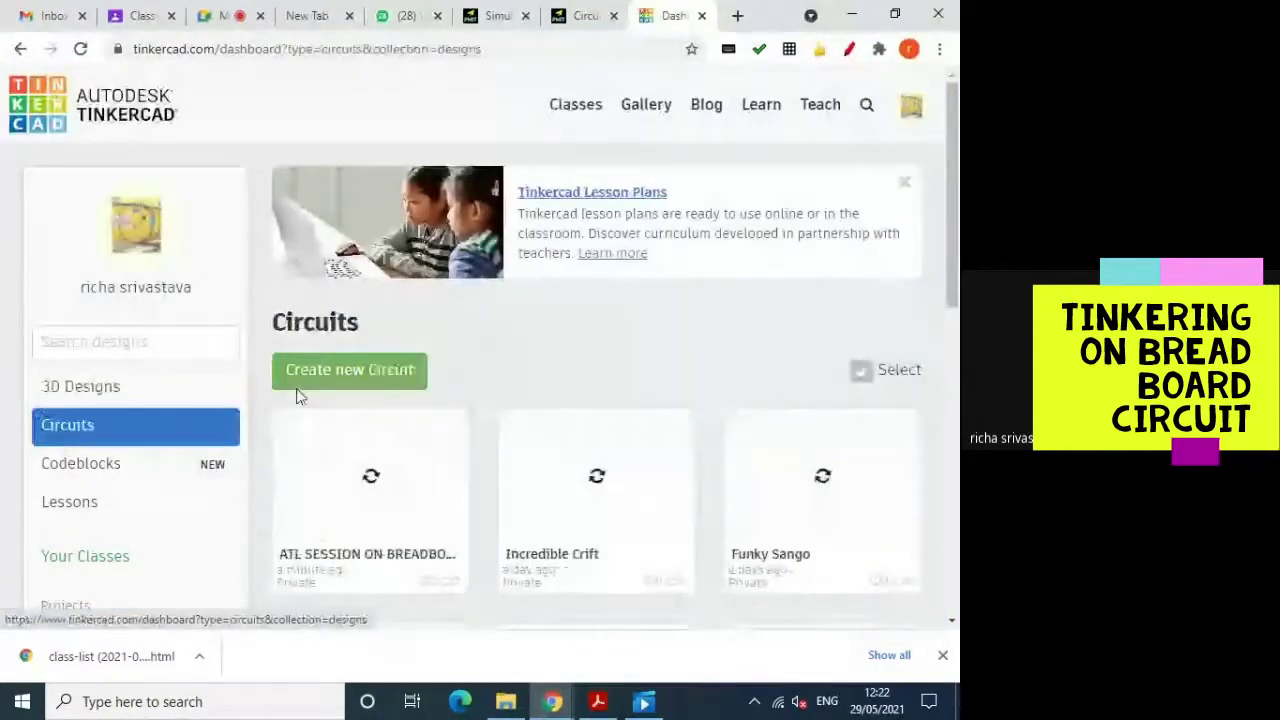
pyautogui.click(306, 385)
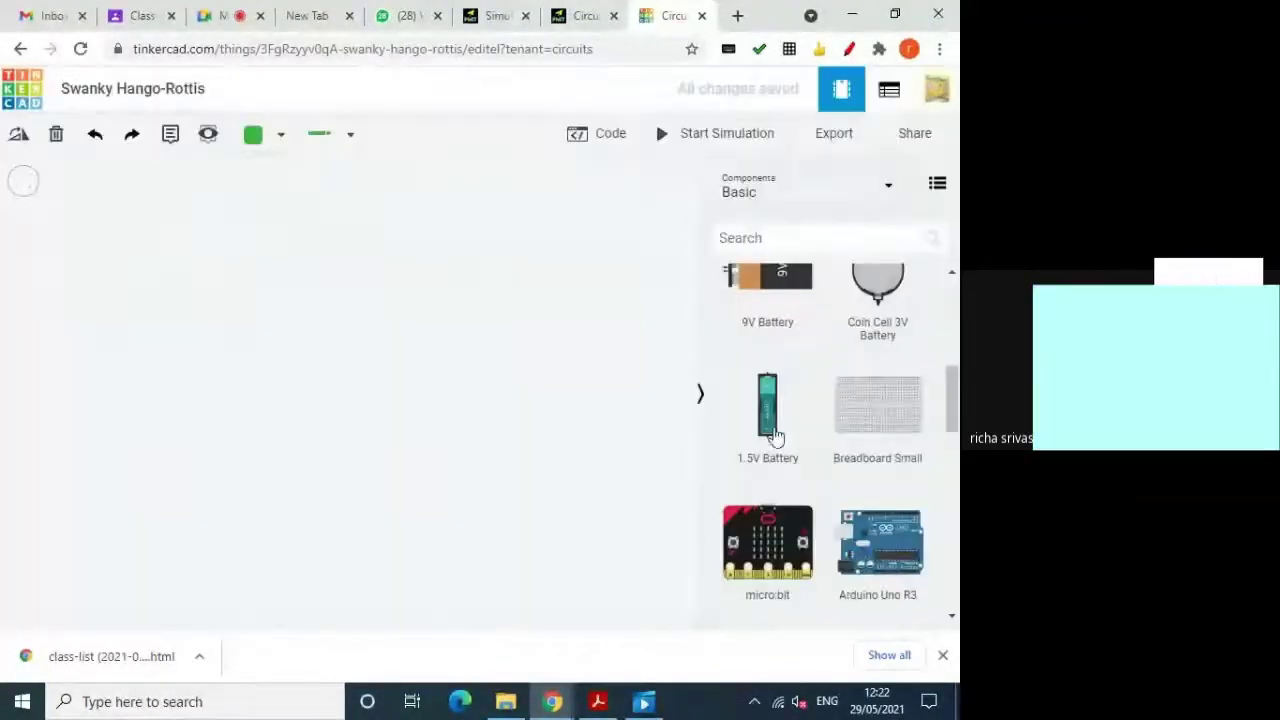
pyautogui.click(317, 446)
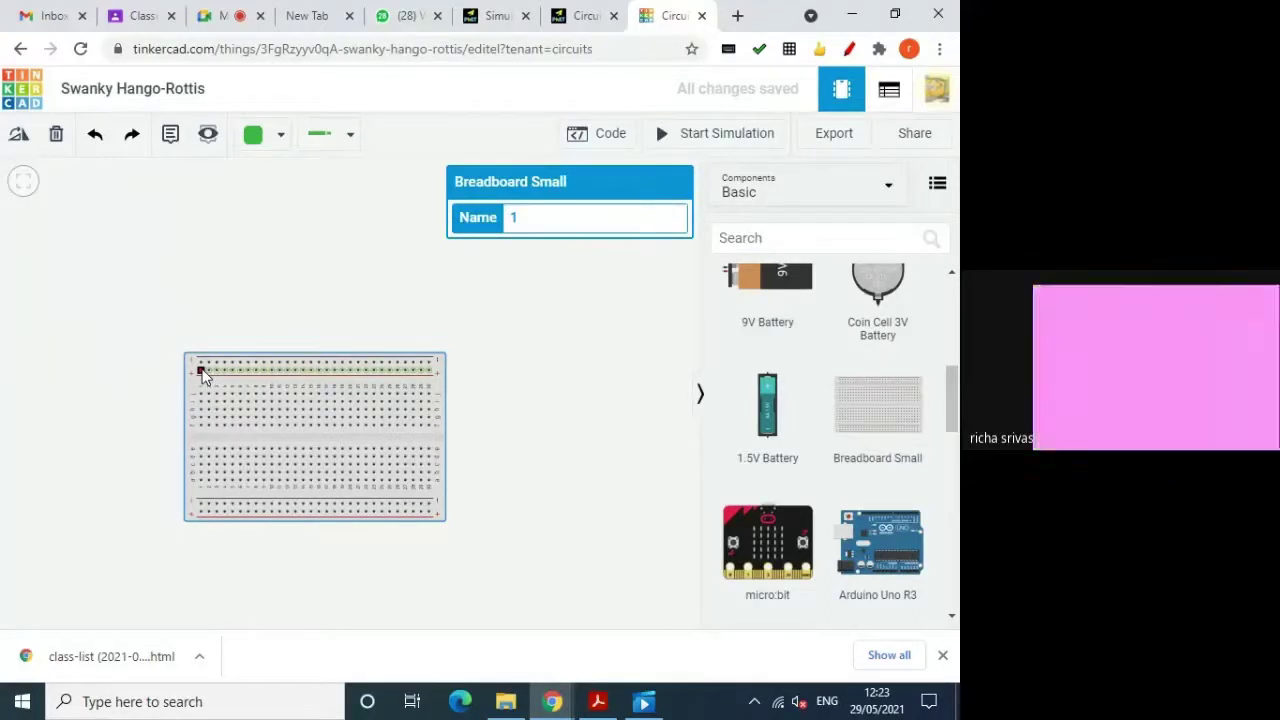
pyautogui.click(617, 138)
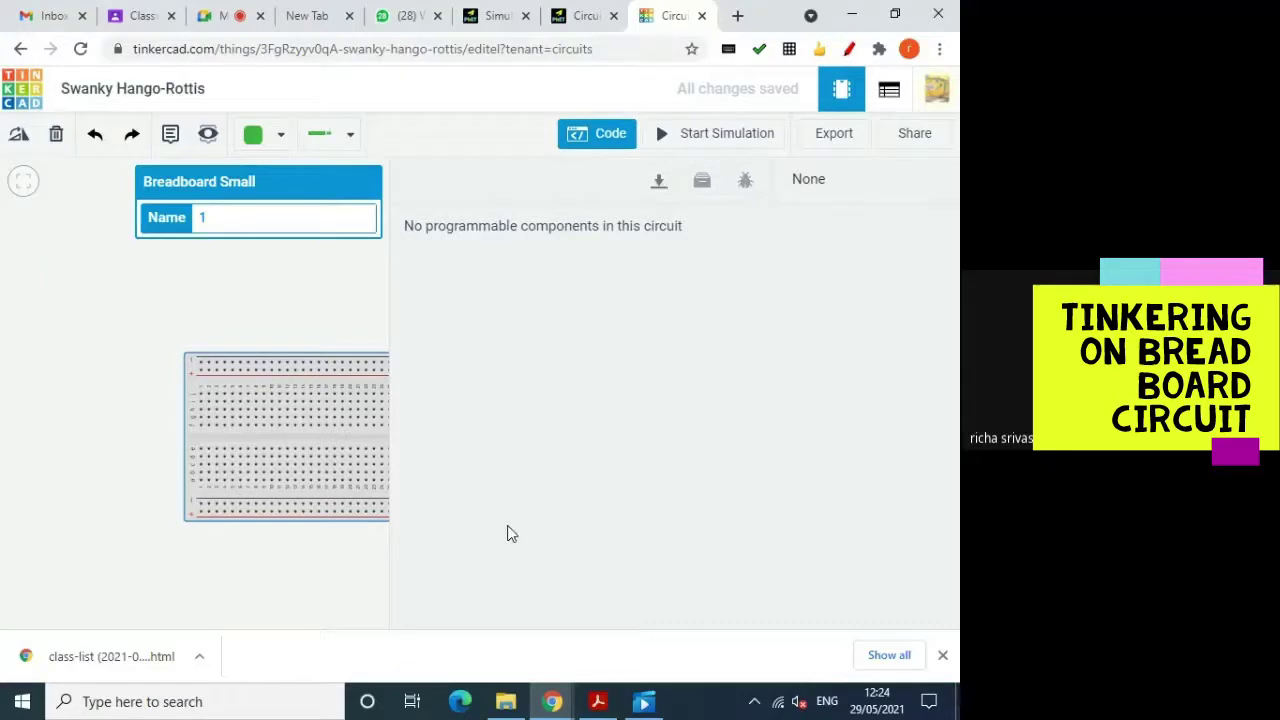
pyautogui.click(255, 311)
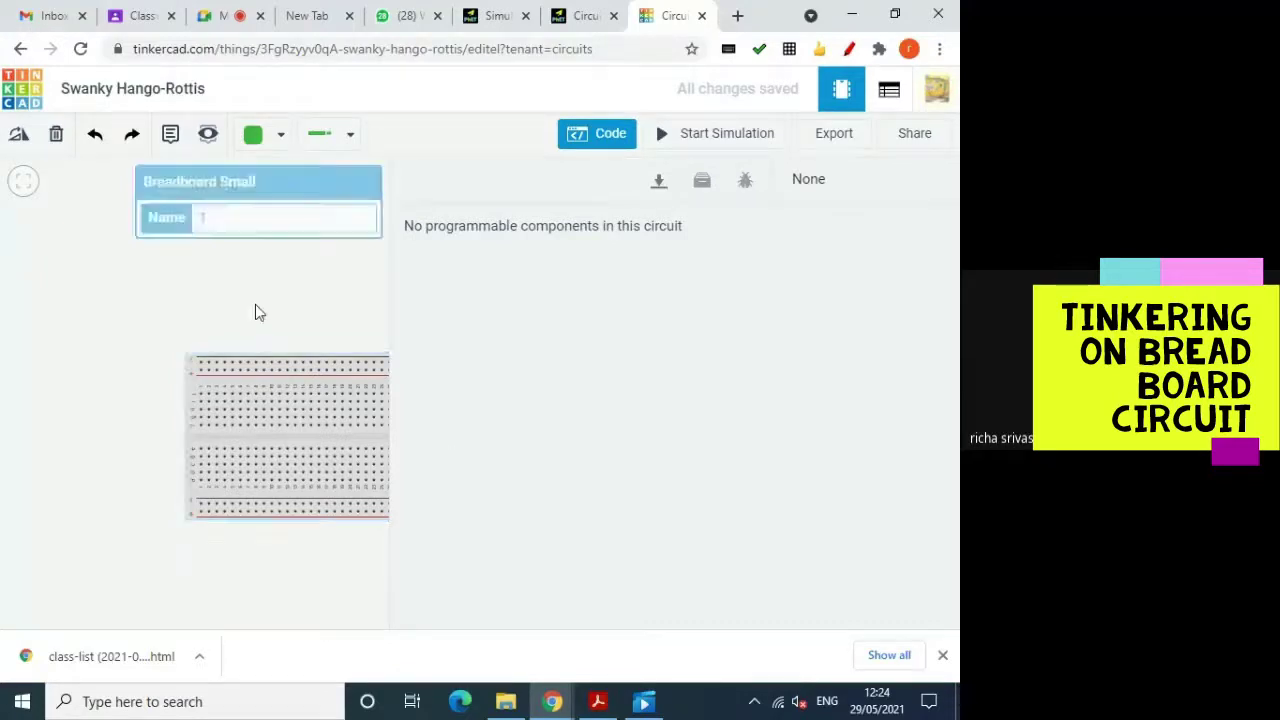
pyautogui.click(615, 146)
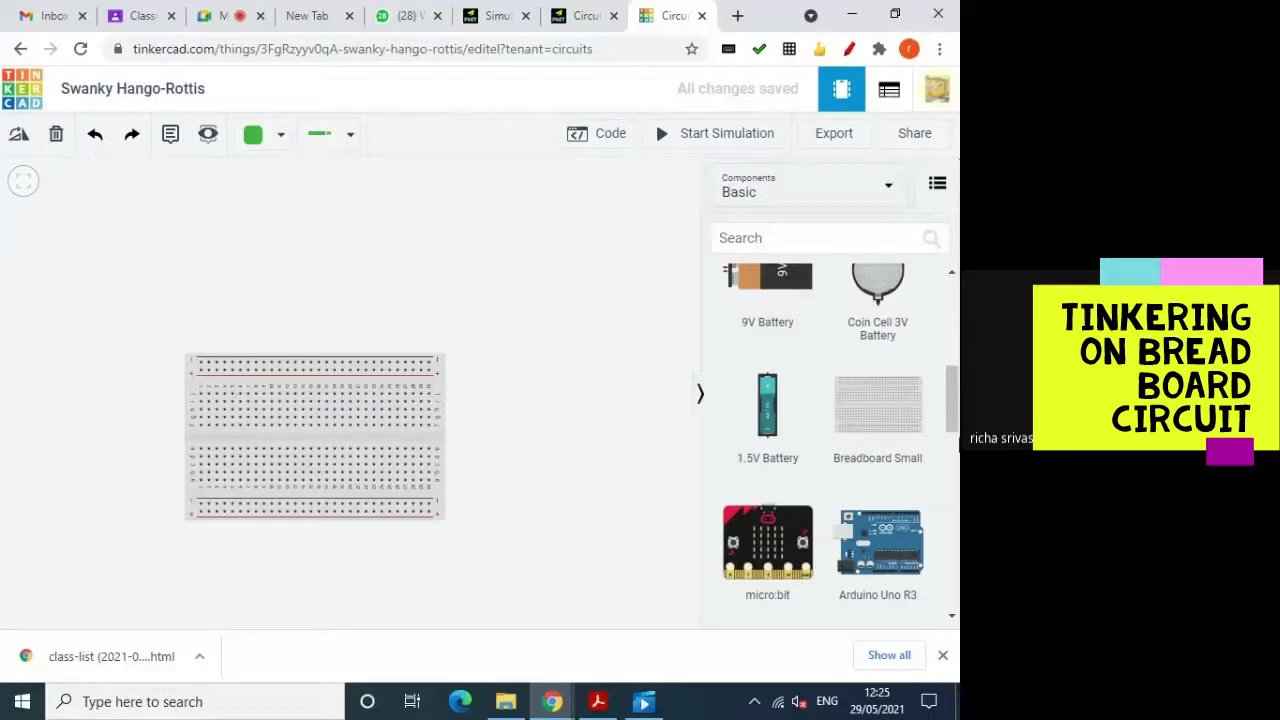
# Step: Place a Coin Cell 3V Battery above the breadboard, a resistor to the battery's left, and a red LED left of the breadboard
pyautogui.moveTo(870, 286); pyautogui.dragTo(335, 265)
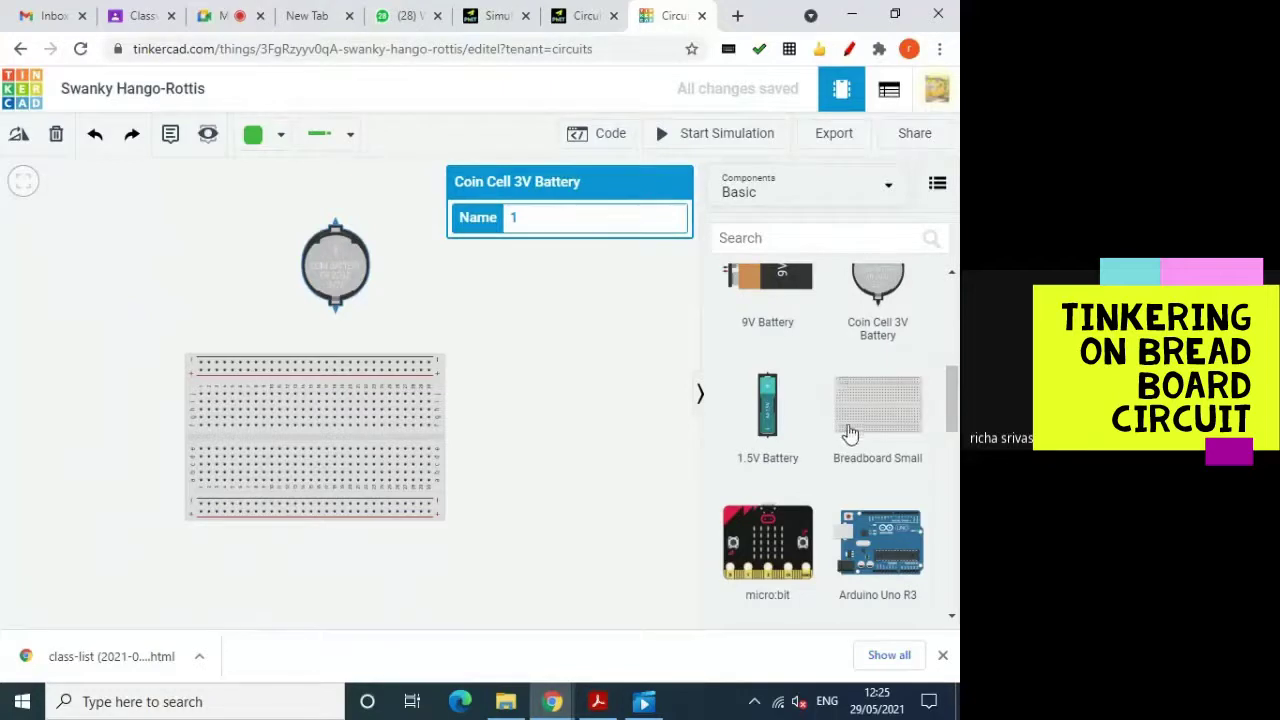
pyautogui.scroll(-3, 846, 440)
pyautogui.scroll(5, 850, 488)
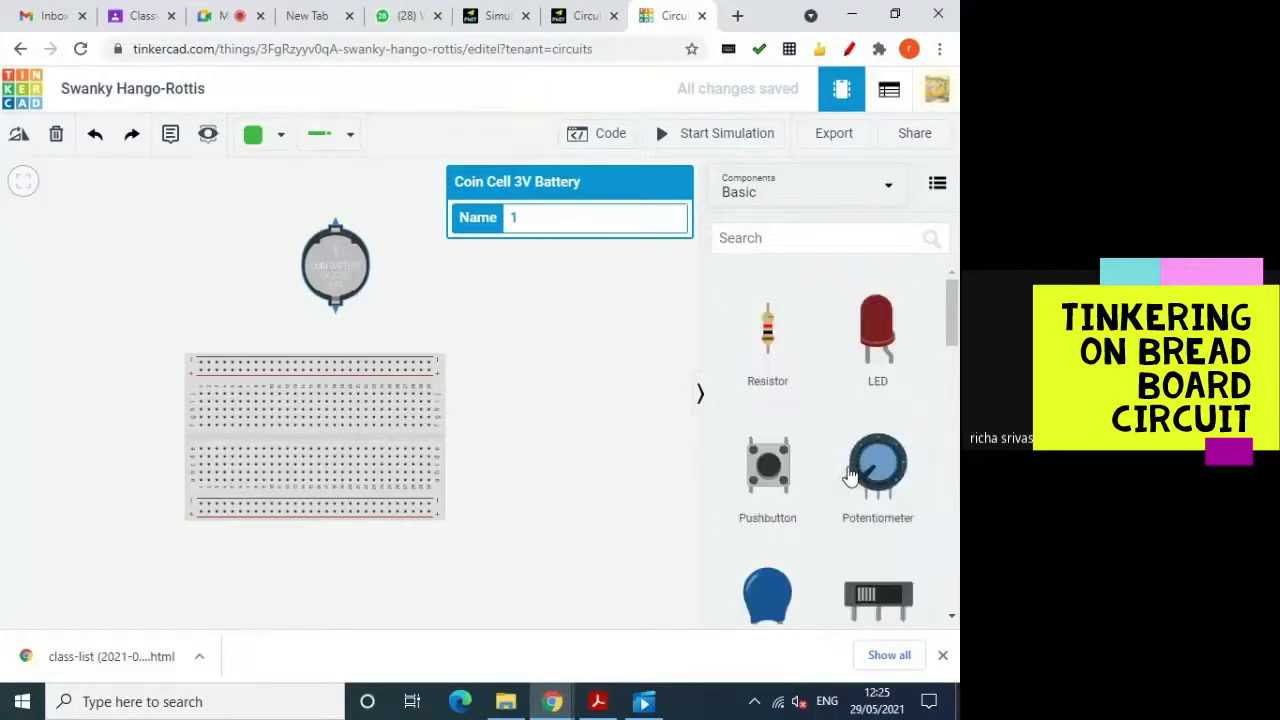
pyautogui.moveTo(766, 320); pyautogui.dragTo(177, 293)
pyautogui.moveTo(886, 337); pyautogui.dragTo(45, 378)
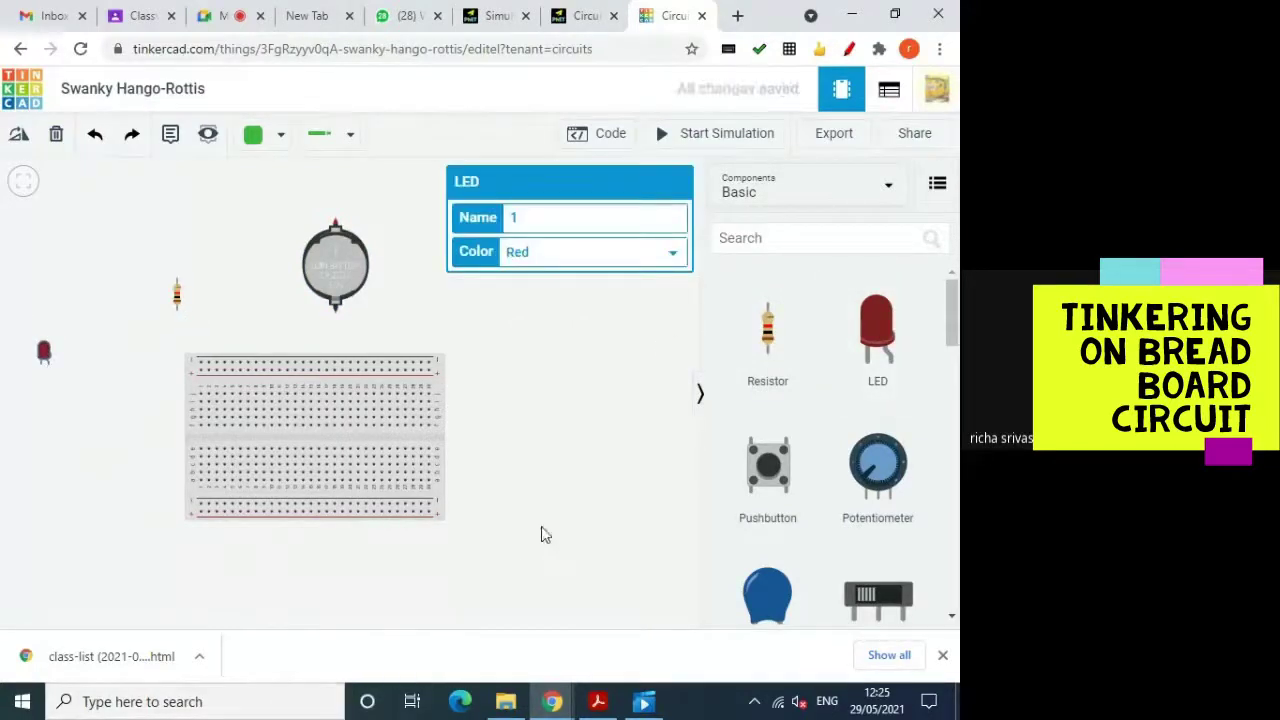
pyautogui.click(575, 497)
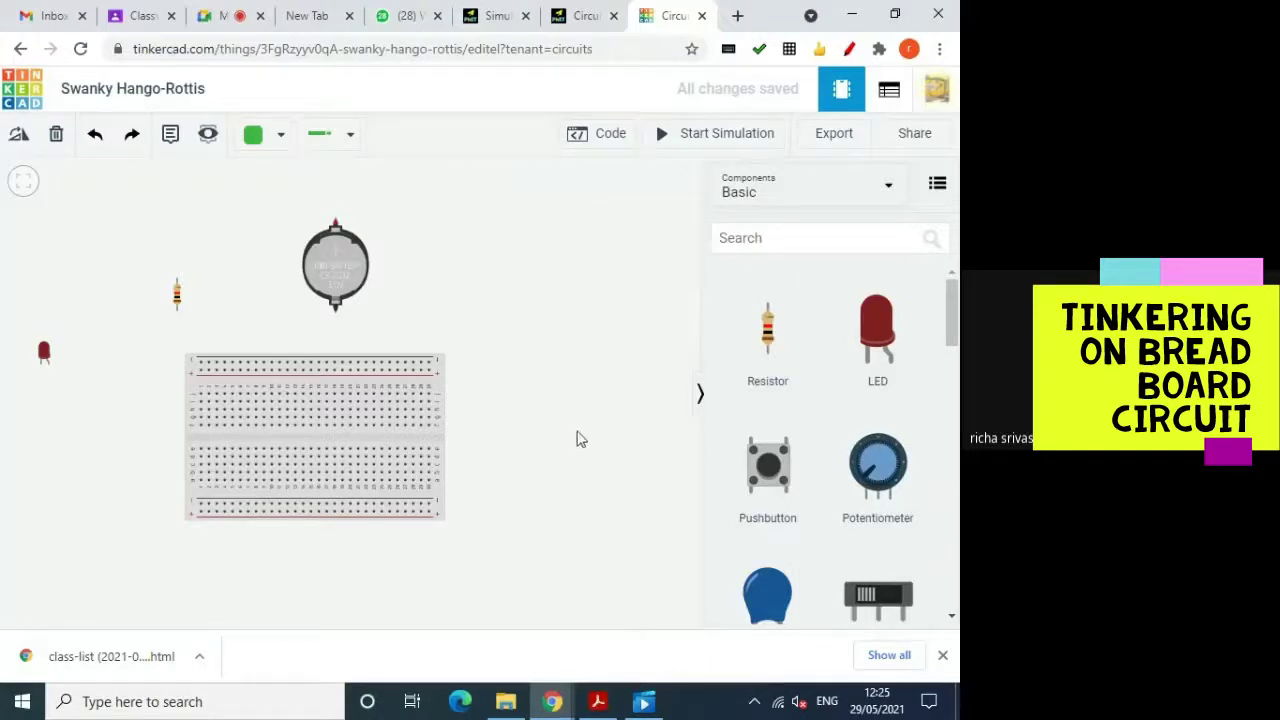
# Step: Wire the coin cell's negative terminal to the leftmost hole of the breadboard's upper negative rail
pyautogui.click(336, 312)
pyautogui.click(201, 364)
pyautogui.click(201, 366)
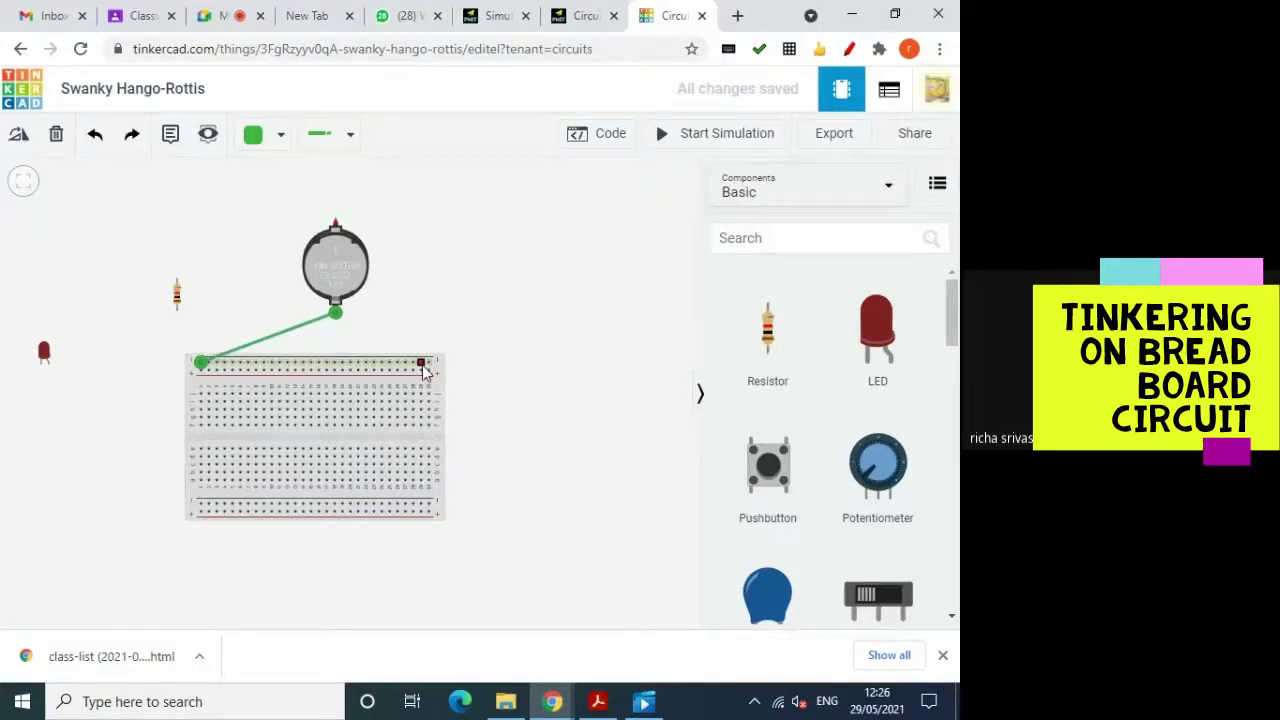
# Step: Wire the coin cell's positive terminal around a bend to the rightmost hole of the upper positive rail, and move the cell up and left
pyautogui.click(340, 221)
pyautogui.moveTo(349, 220); pyautogui.dragTo(391, 218)
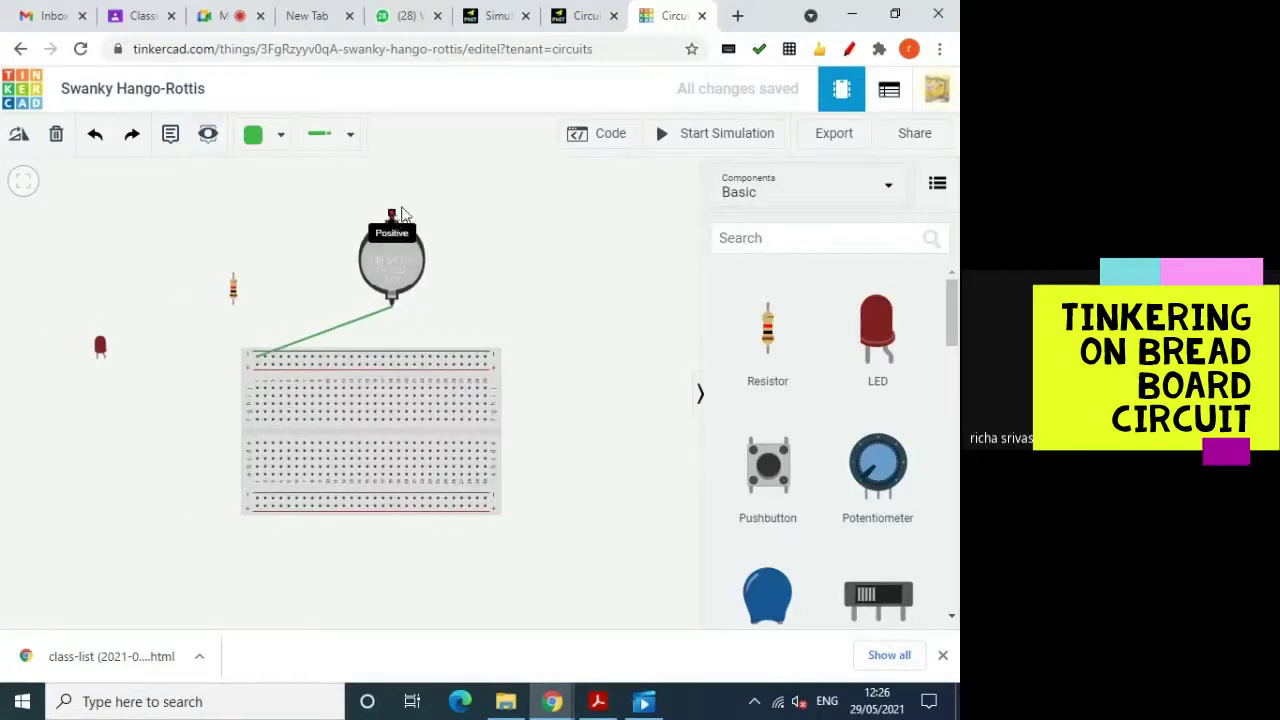
pyautogui.click(392, 212)
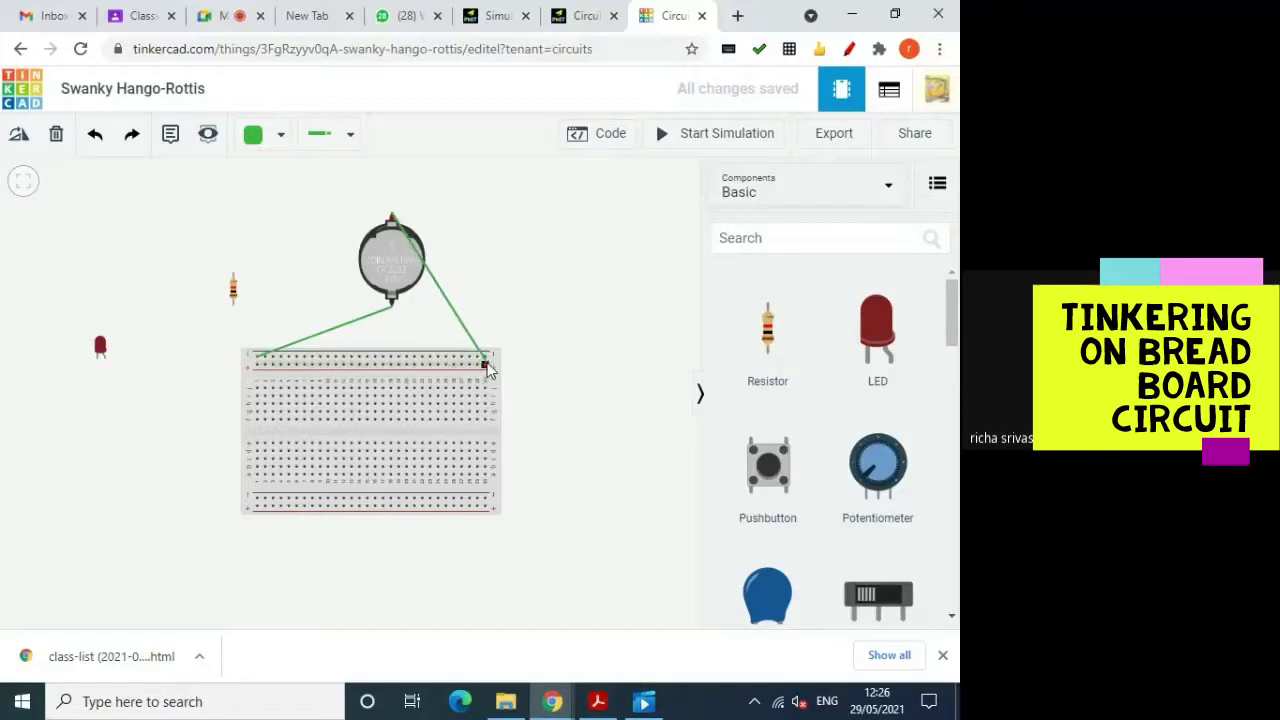
pyautogui.click(514, 216)
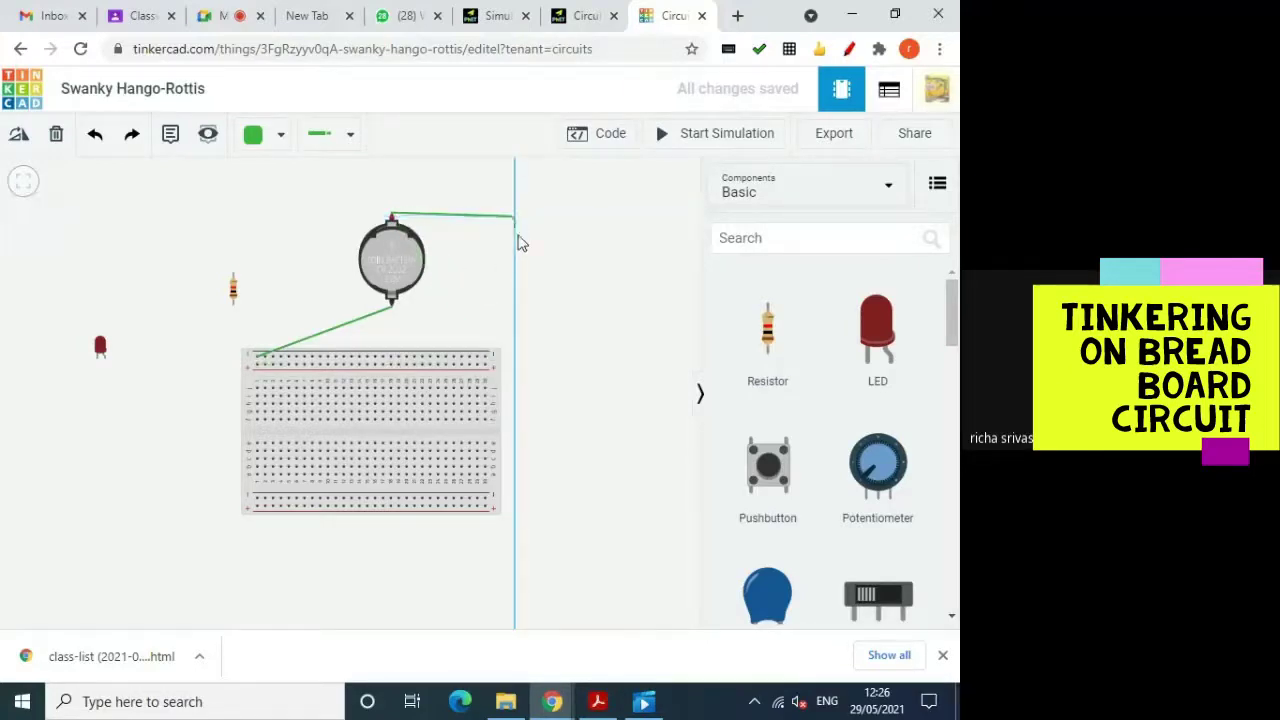
pyautogui.click(485, 361)
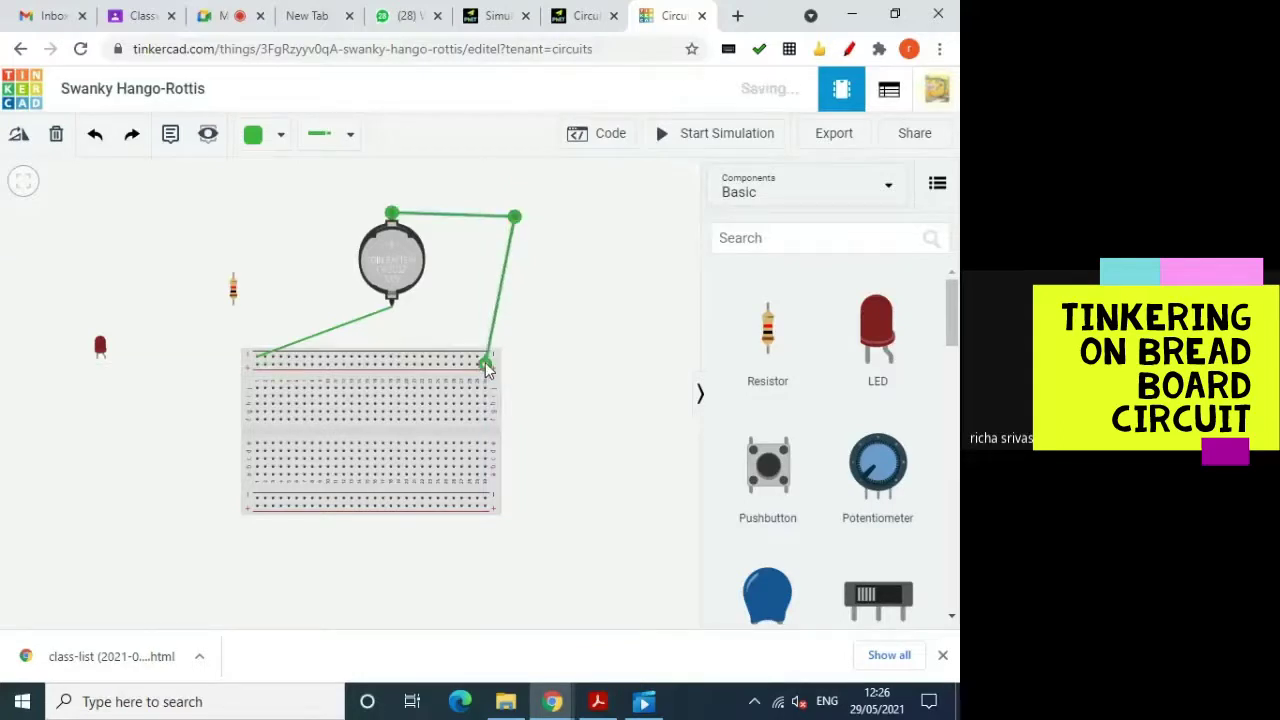
pyautogui.moveTo(391, 305); pyautogui.dragTo(276, 243)
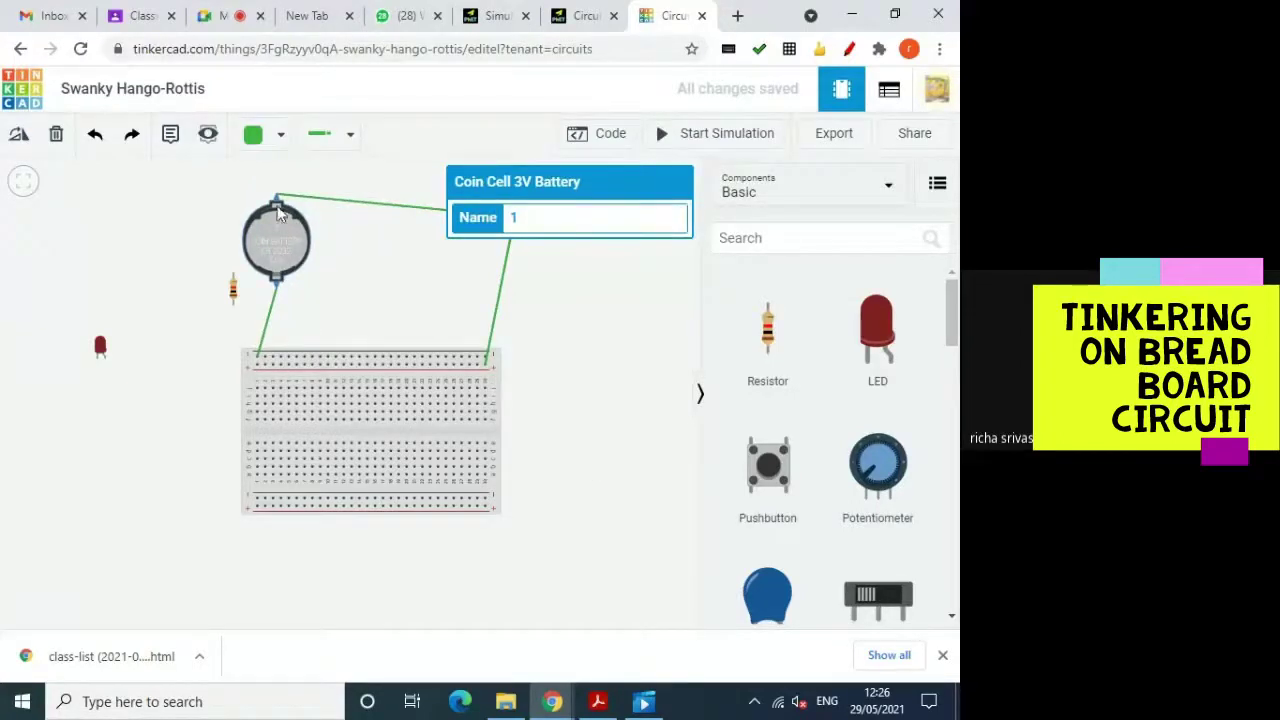
# Step: Switch to the PhET Circuit Construction Kit: AC simulation to view its circuit, and return to the Tinkercad breadboard design
pyautogui.click(586, 17)
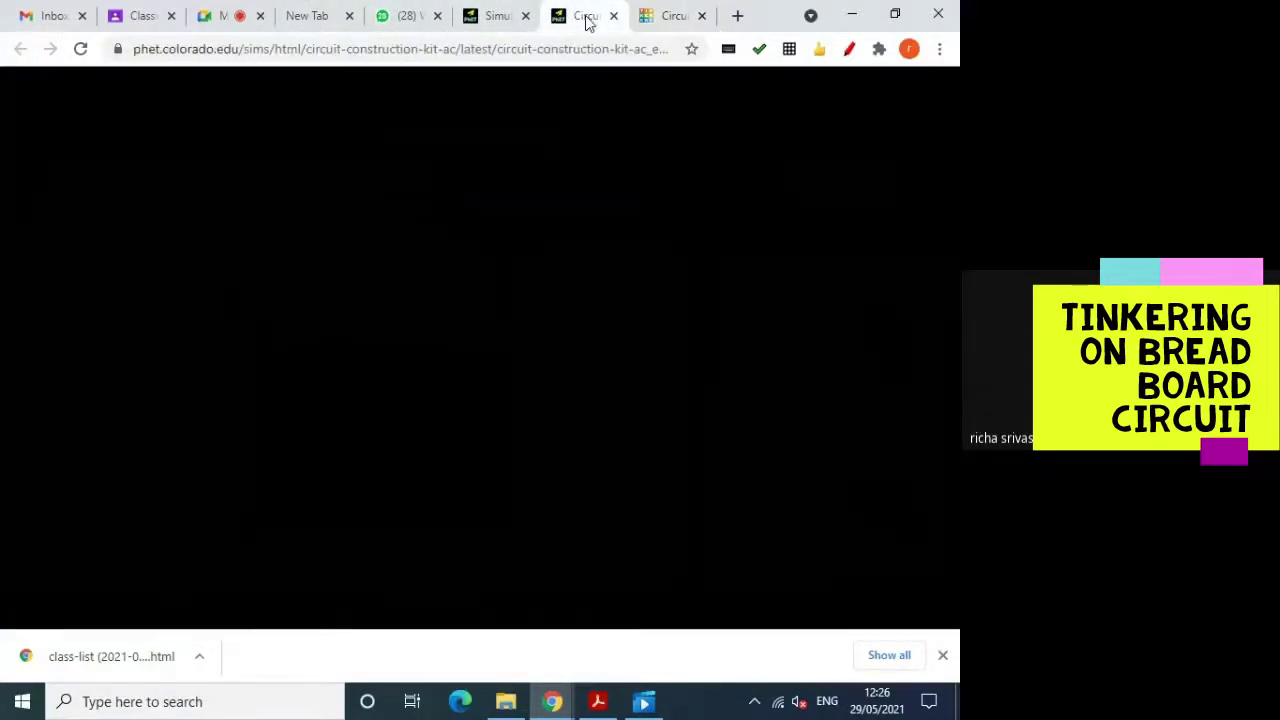
pyautogui.click(668, 16)
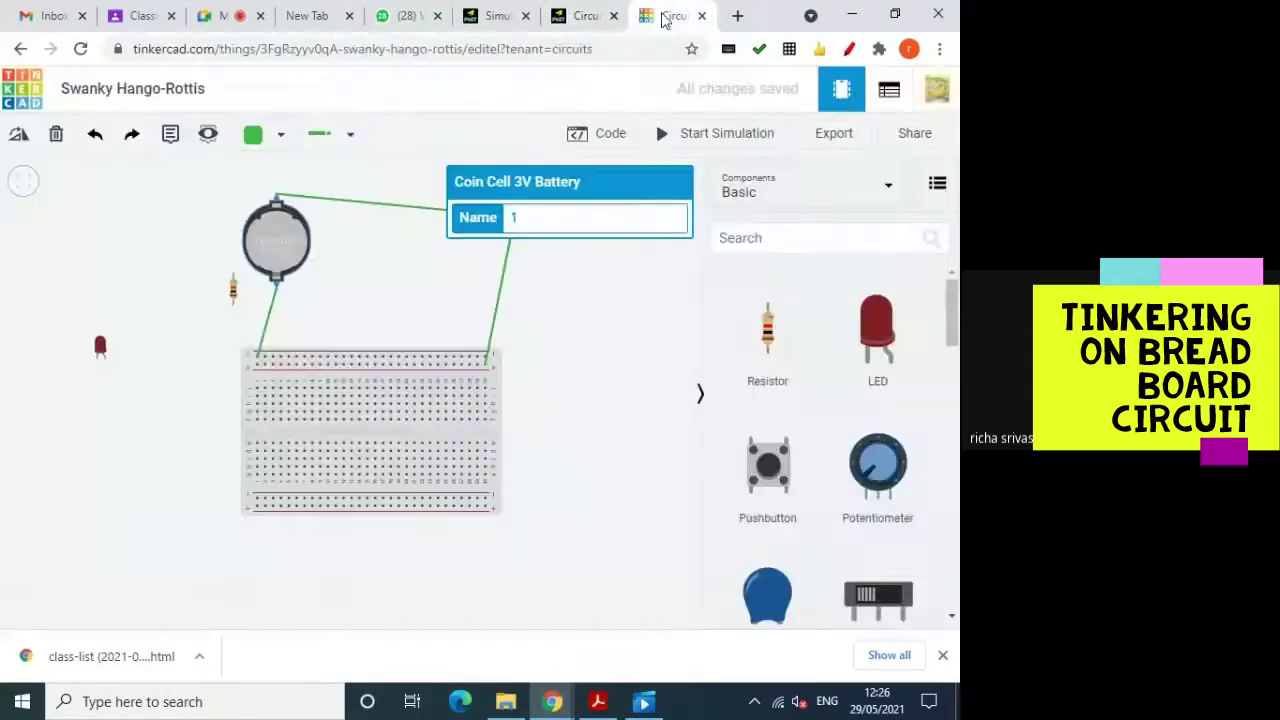
pyautogui.click(586, 16)
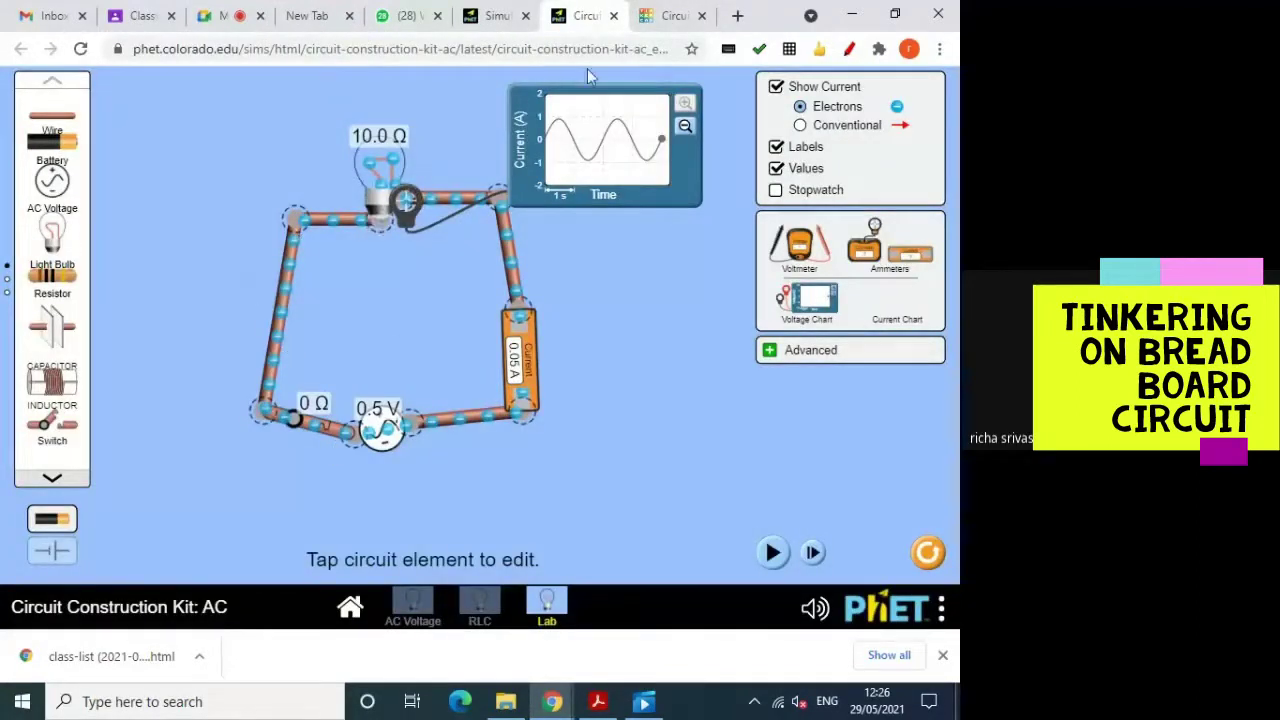
pyautogui.click(668, 16)
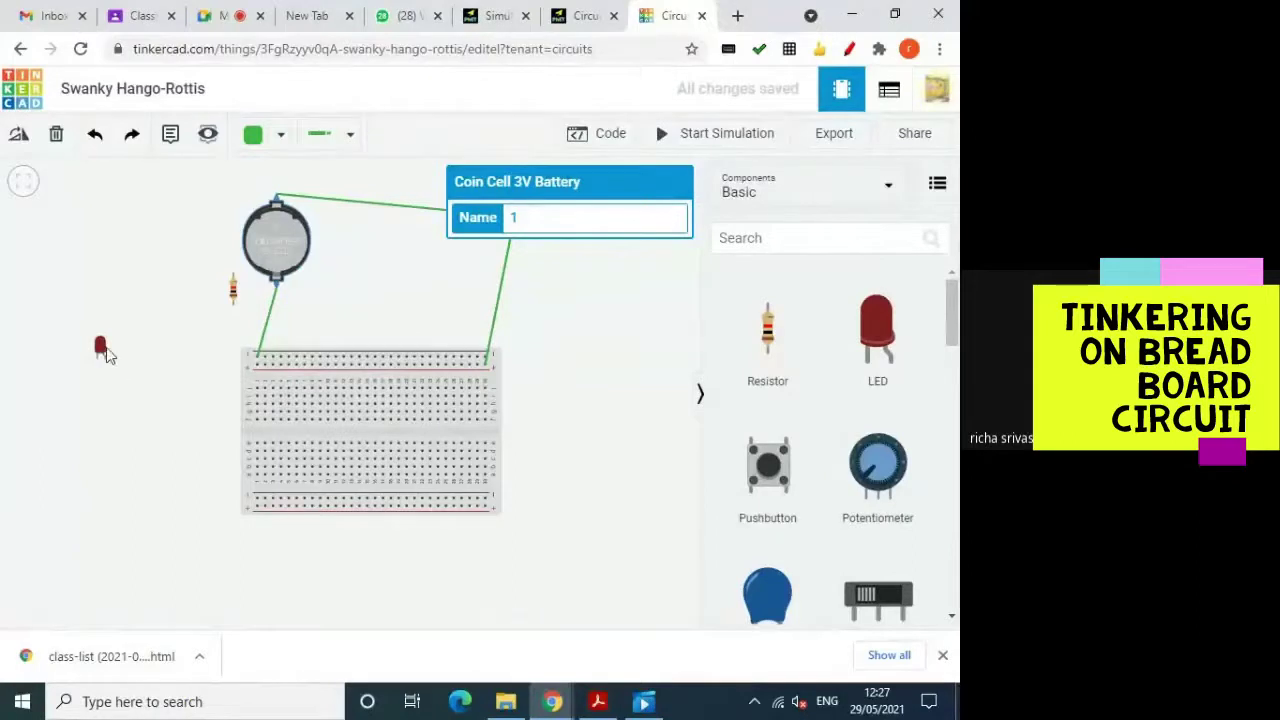
# Step: Move the red LED onto the breadboard's upper terminal block near its left end, and rotate it until its legs point upward
pyautogui.moveTo(105, 355); pyautogui.dragTo(312, 405)
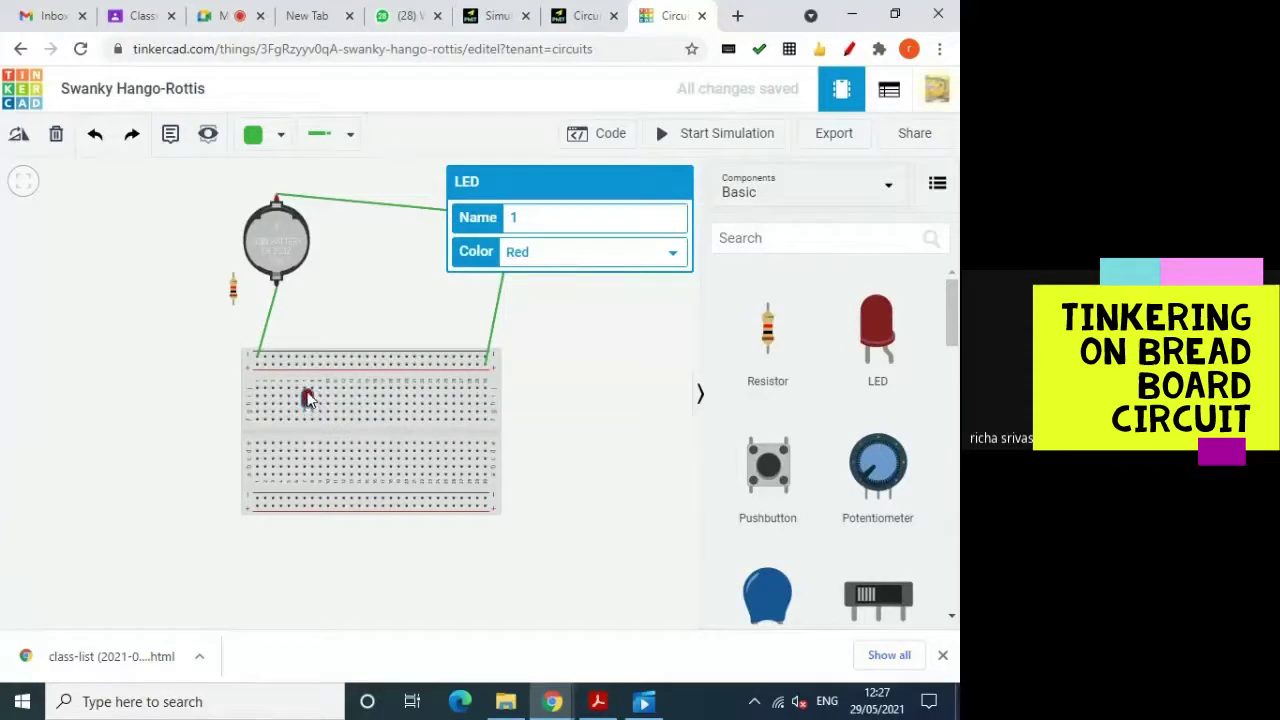
pyautogui.click(20, 140)
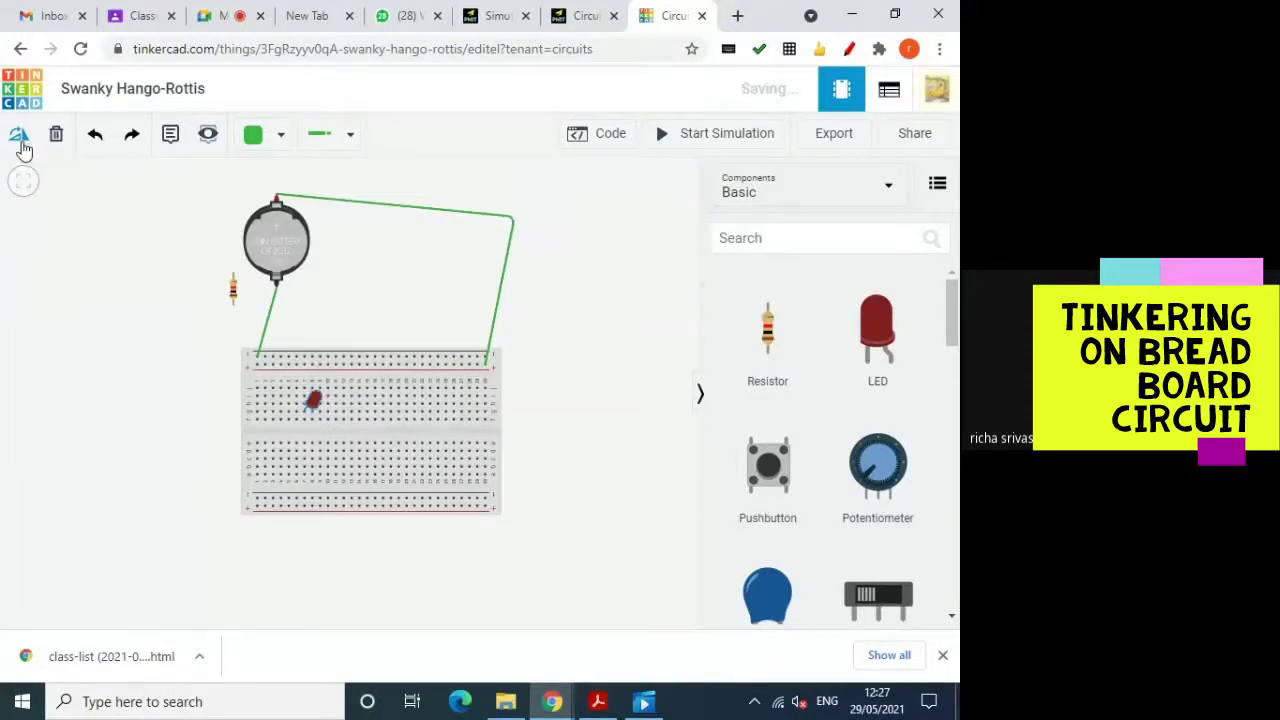
pyautogui.click(20, 140)
pyautogui.click(20, 140)
pyautogui.click(20, 140)
pyautogui.click(20, 140)
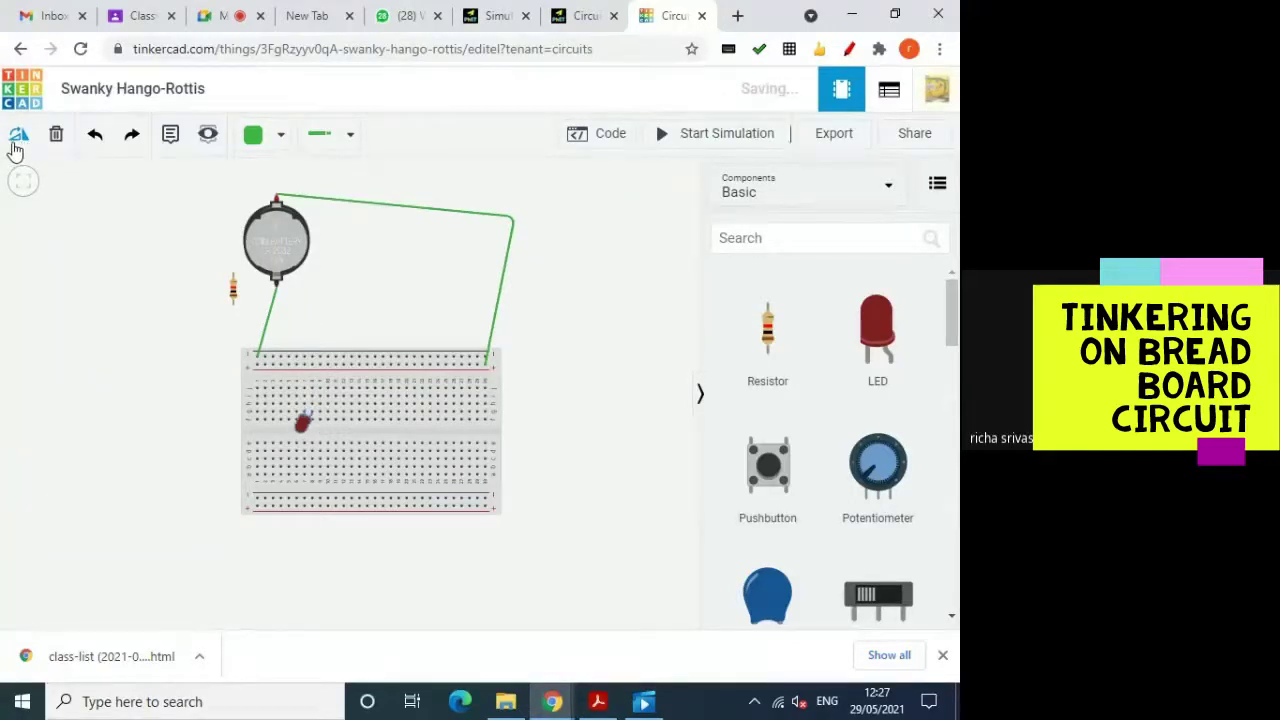
pyautogui.click(20, 140)
pyautogui.click(31, 140)
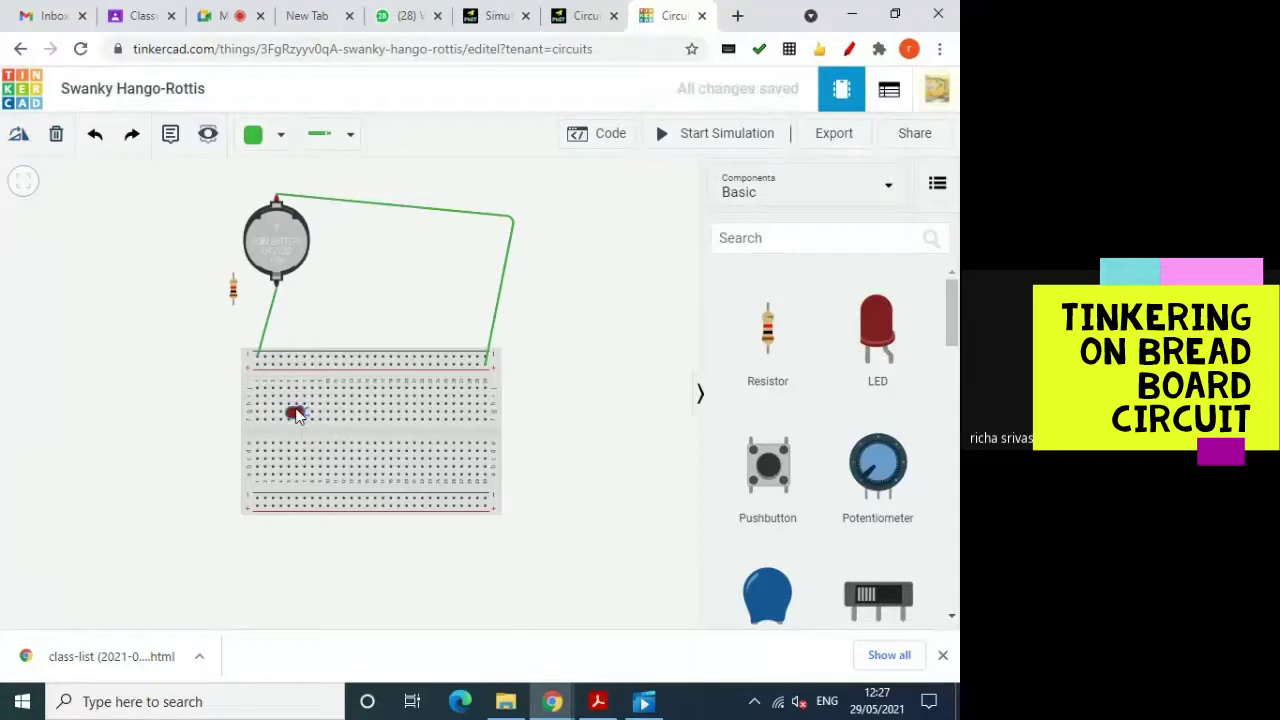
pyautogui.moveTo(297, 416); pyautogui.dragTo(297, 418)
pyautogui.click(20, 136)
pyautogui.click(20, 137)
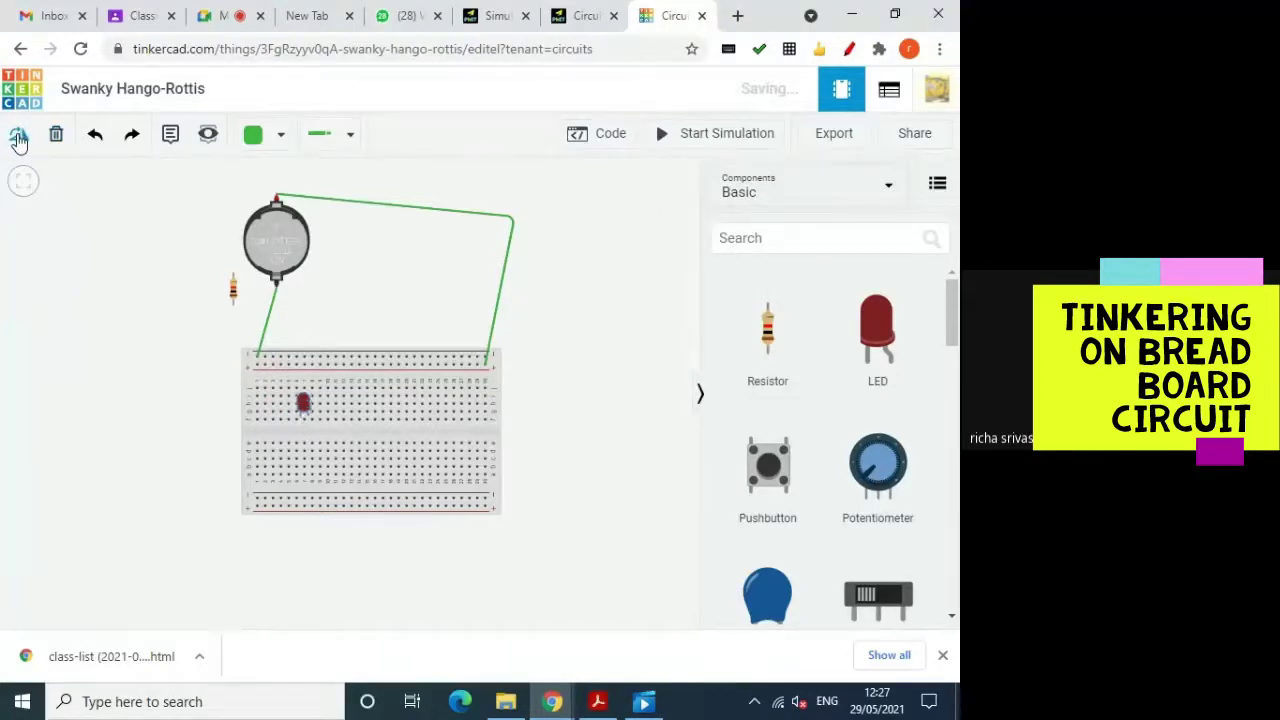
pyautogui.click(19, 139)
pyautogui.click(19, 139)
pyautogui.click(19, 139)
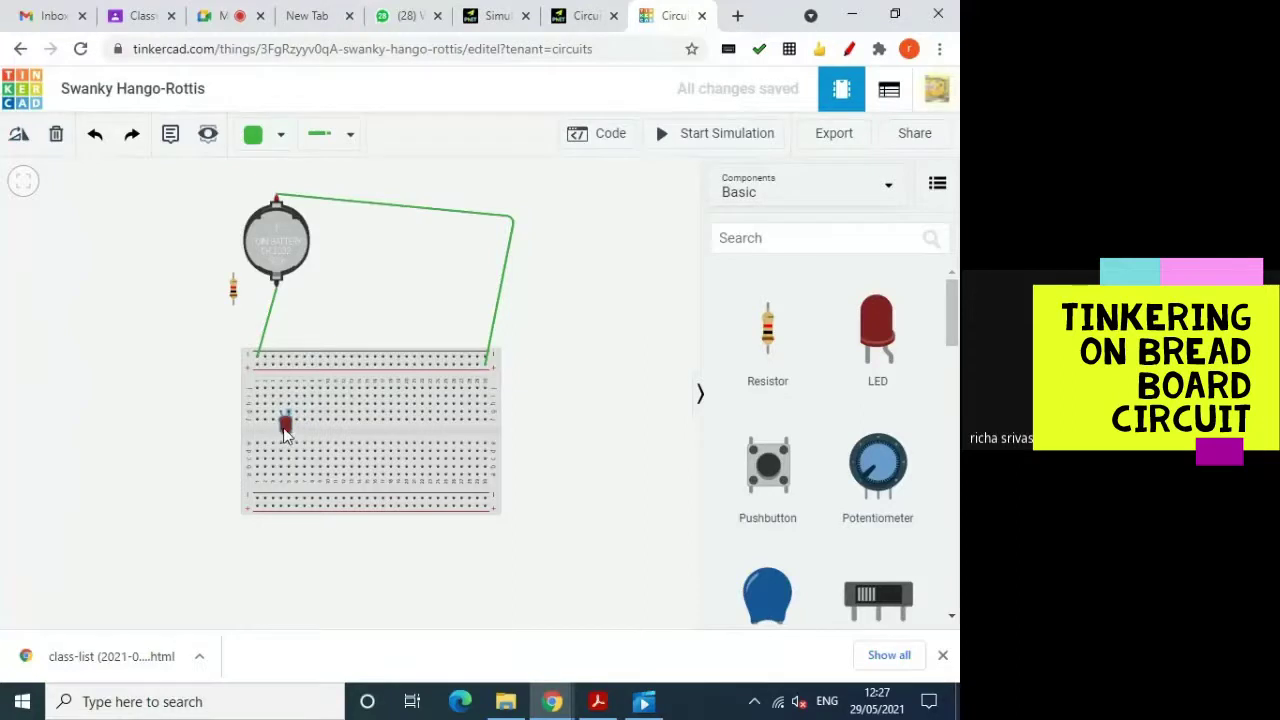
pyautogui.click(285, 432)
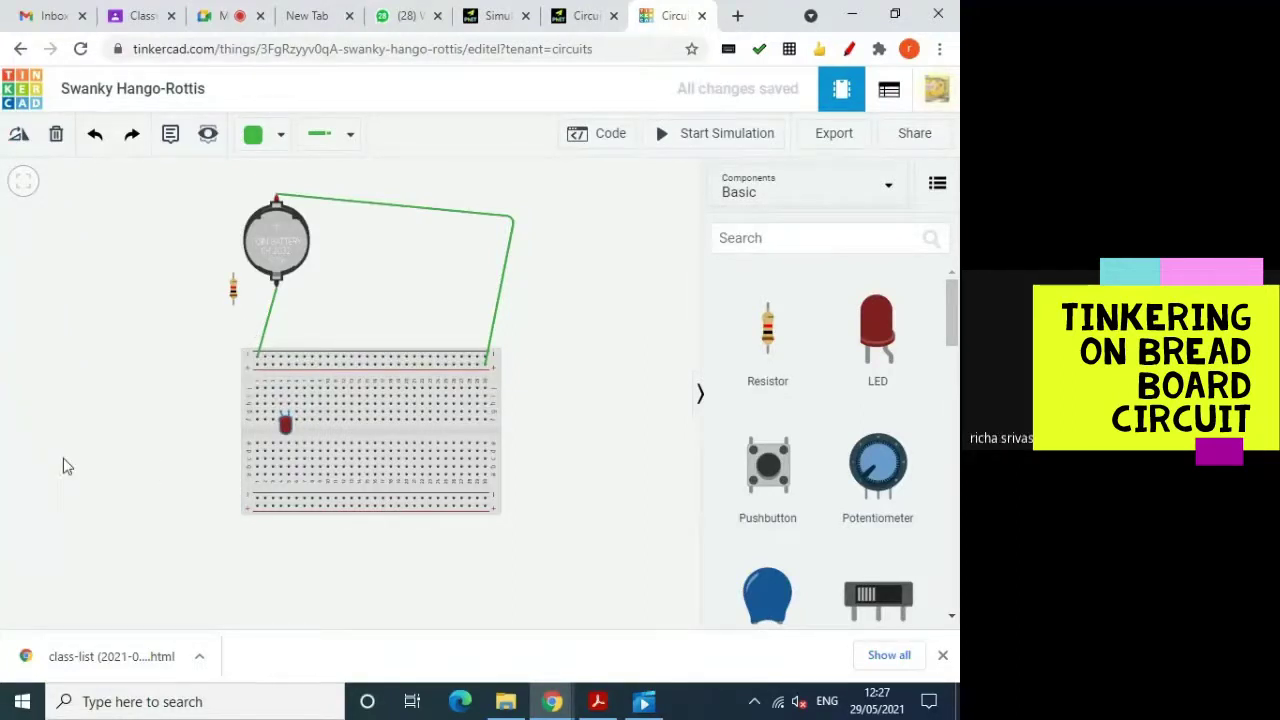
# Step: Wire the upper positive rail to the LED's anode column, and the cathode column to a hole toward the upper block's right end
pyautogui.click(284, 368)
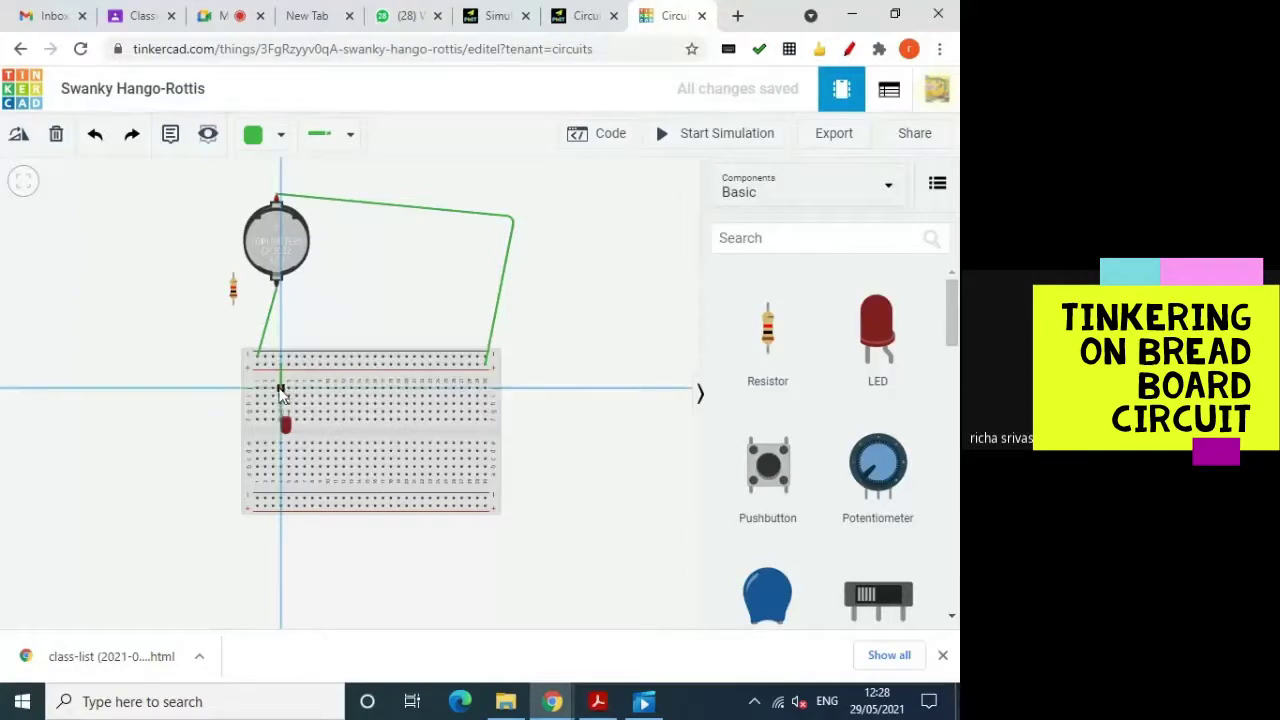
pyautogui.click(281, 389)
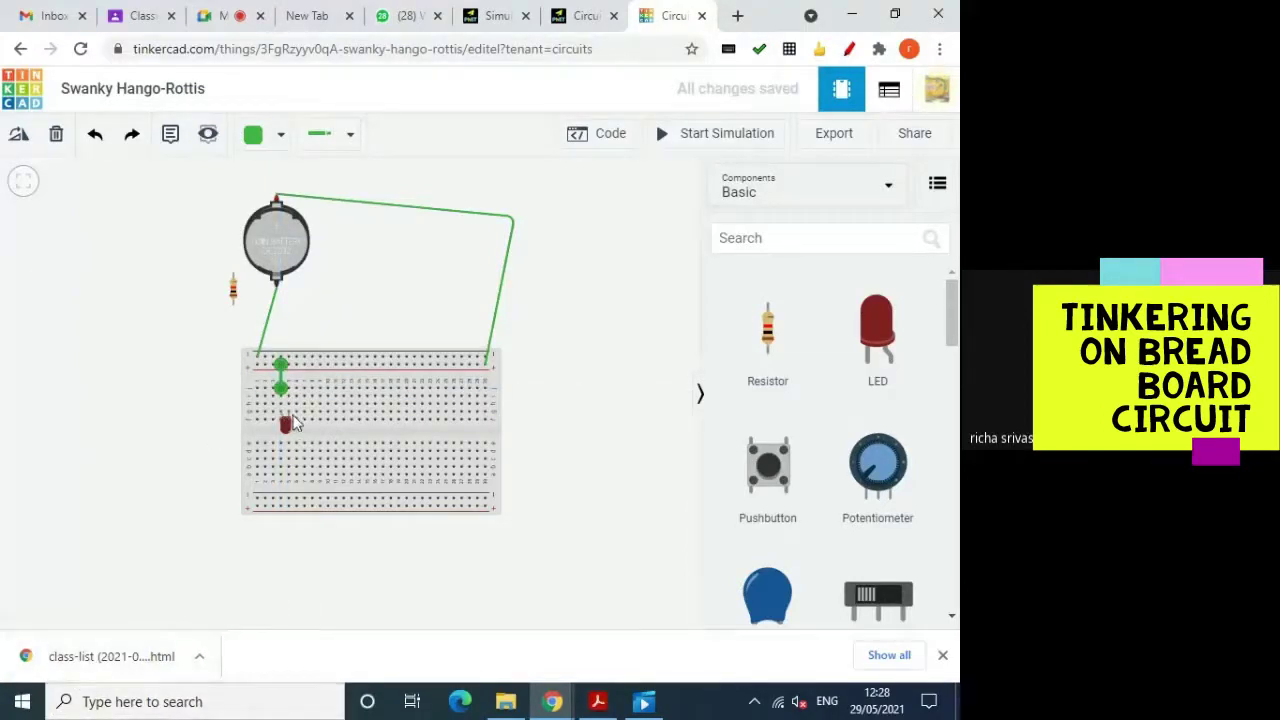
pyautogui.click(296, 360)
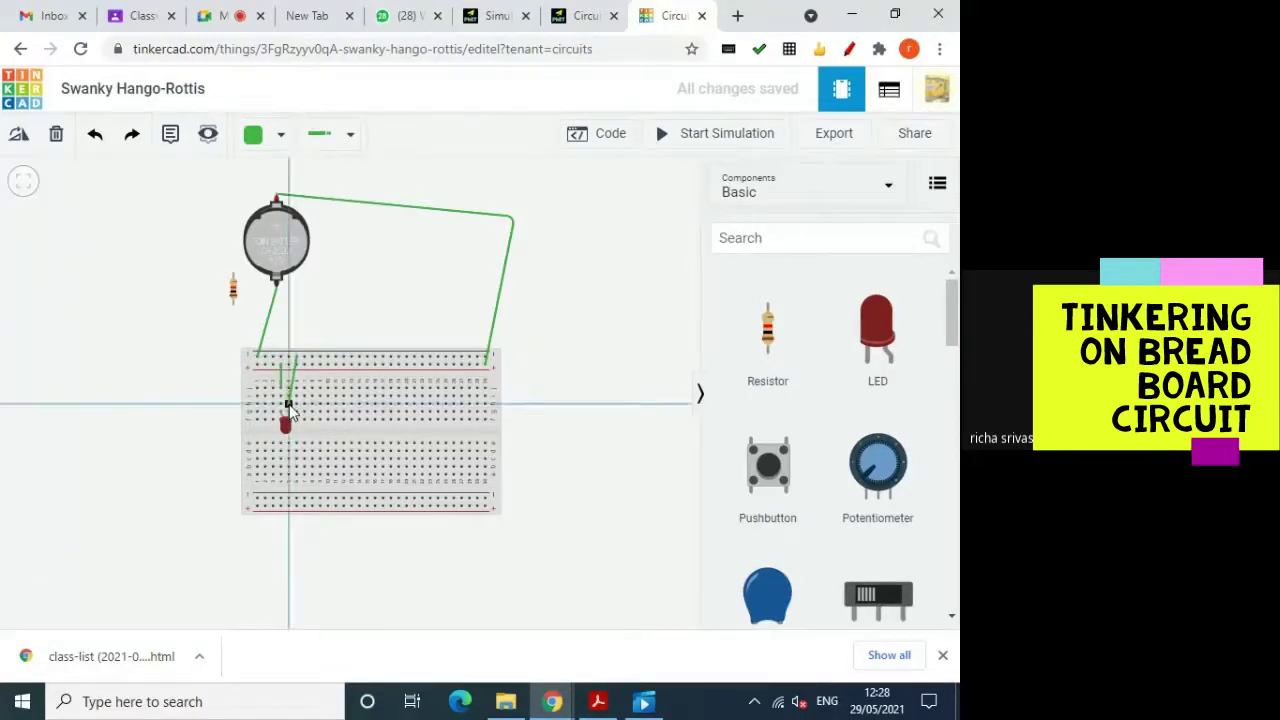
pyautogui.click(289, 404)
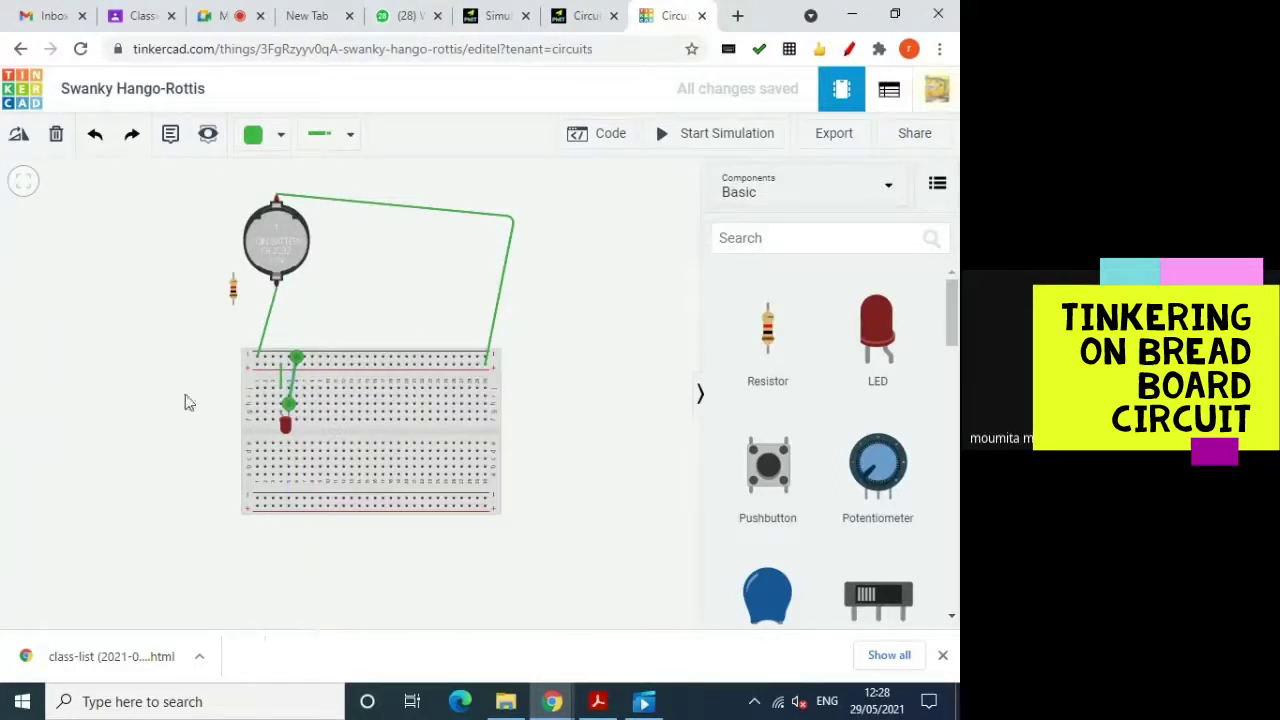
pyautogui.moveTo(296, 357); pyautogui.dragTo(443, 420)
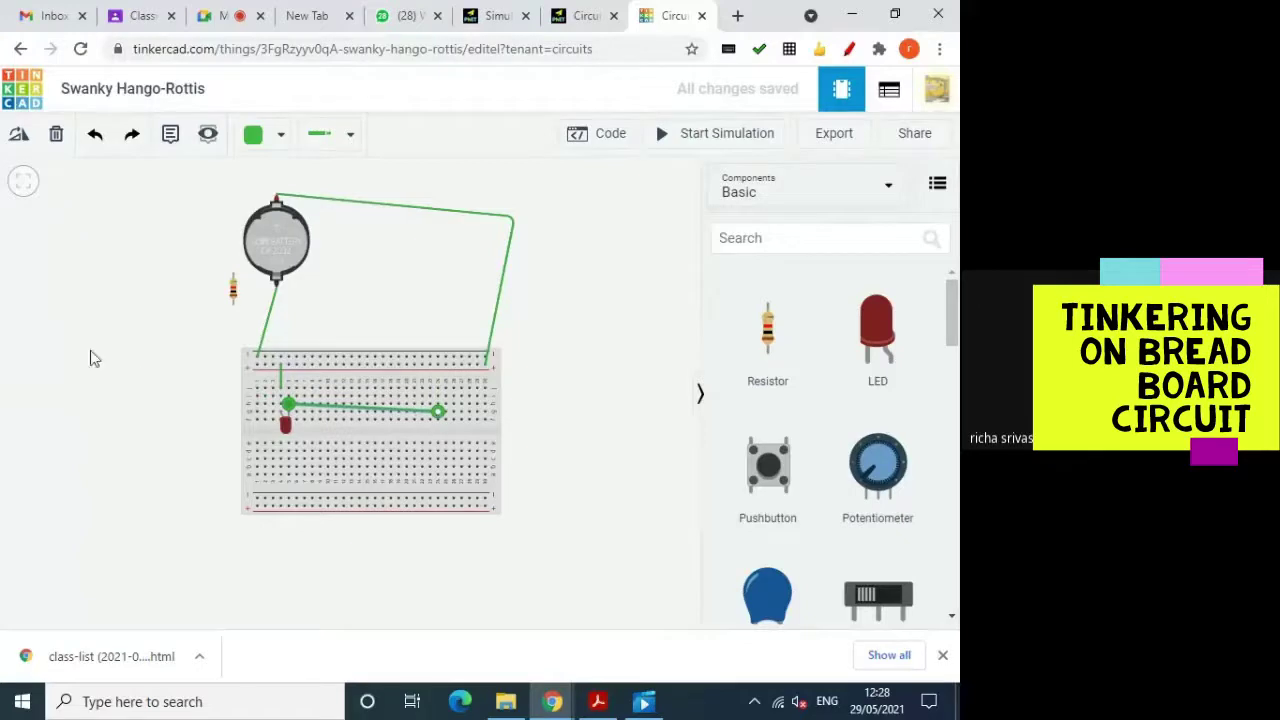
# Step: Place the resistor at the cathode wire's right end, and link its upper terminal to the upper negative rail through a column further right
pyautogui.moveTo(232, 290); pyautogui.dragTo(441, 396)
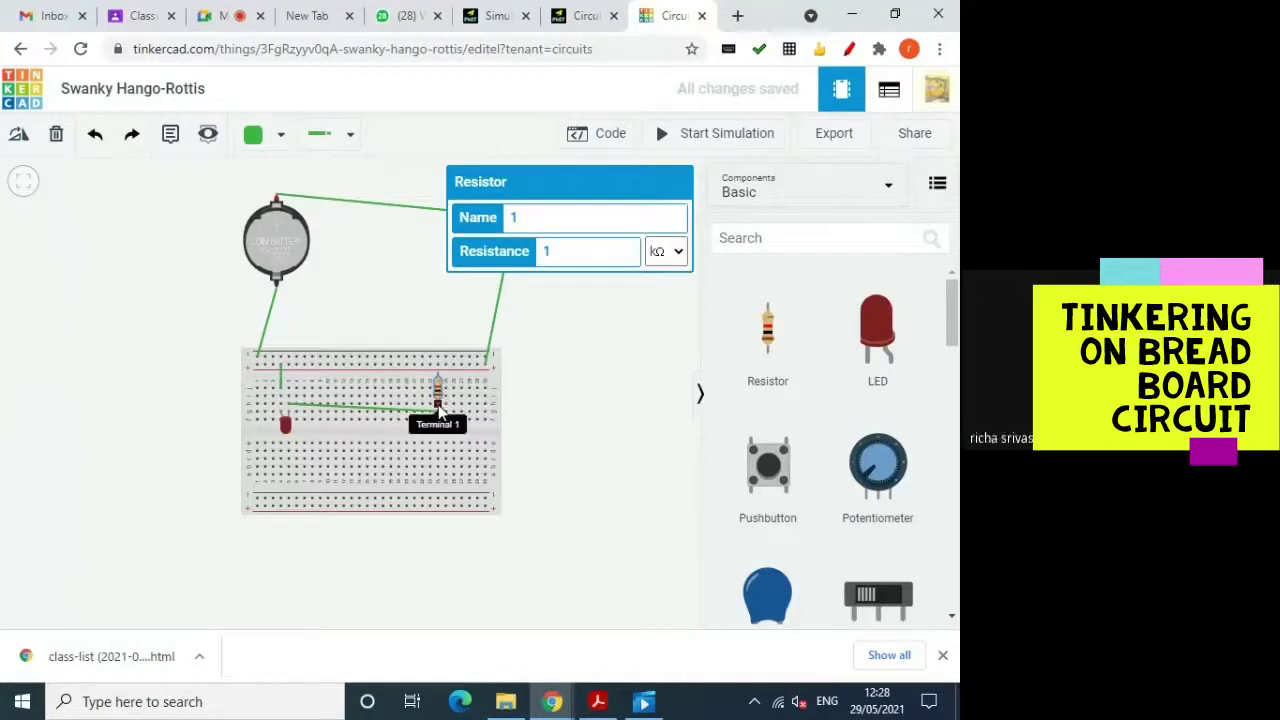
pyautogui.click(437, 378)
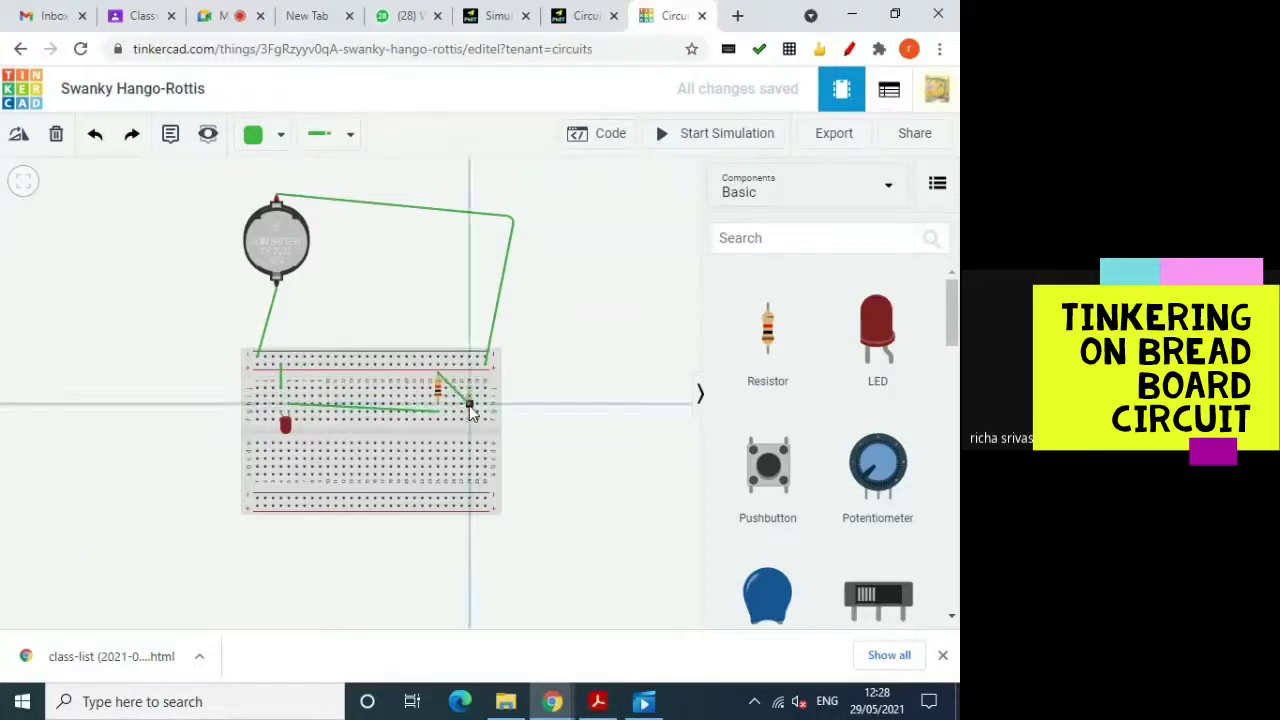
pyautogui.click(469, 403)
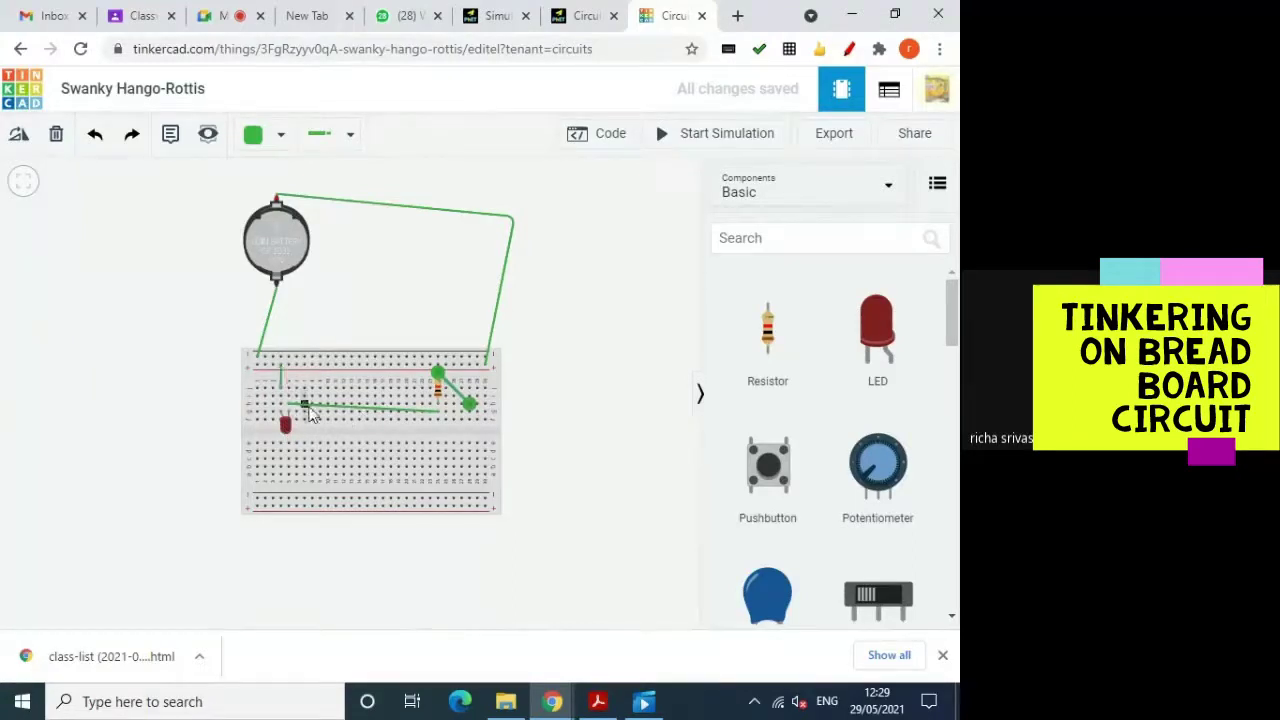
pyautogui.click(477, 362)
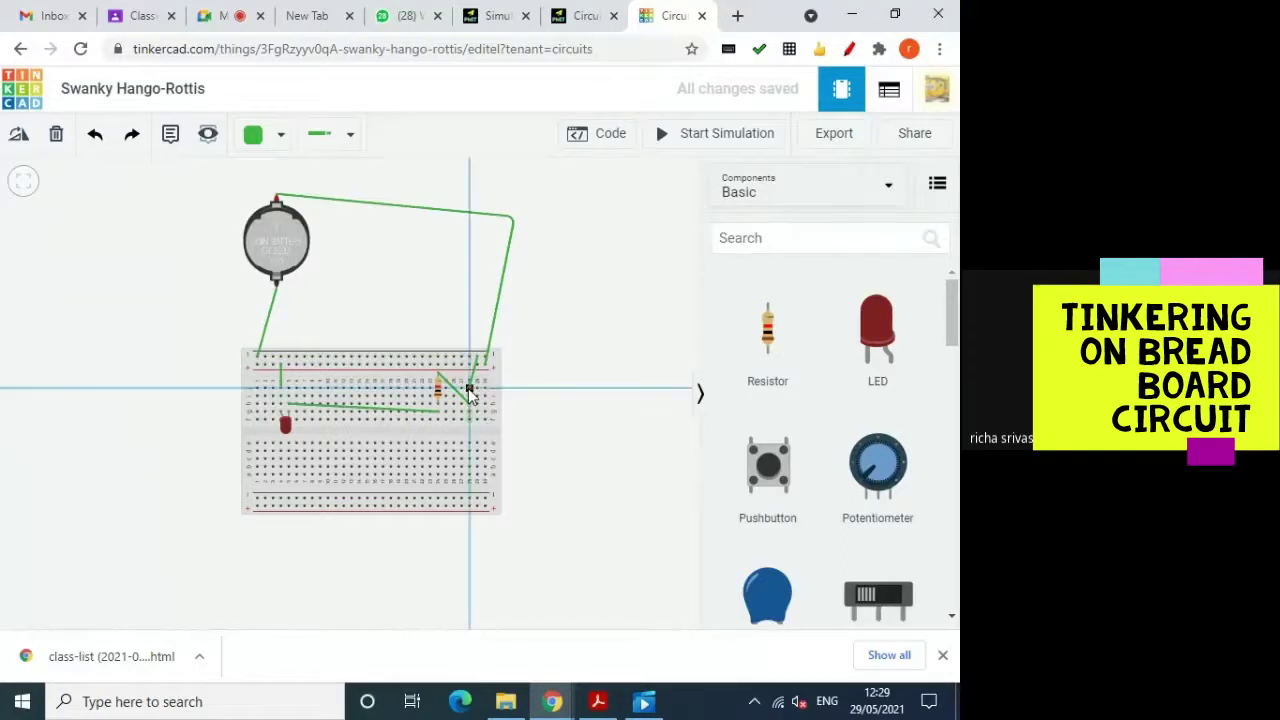
pyautogui.click(471, 392)
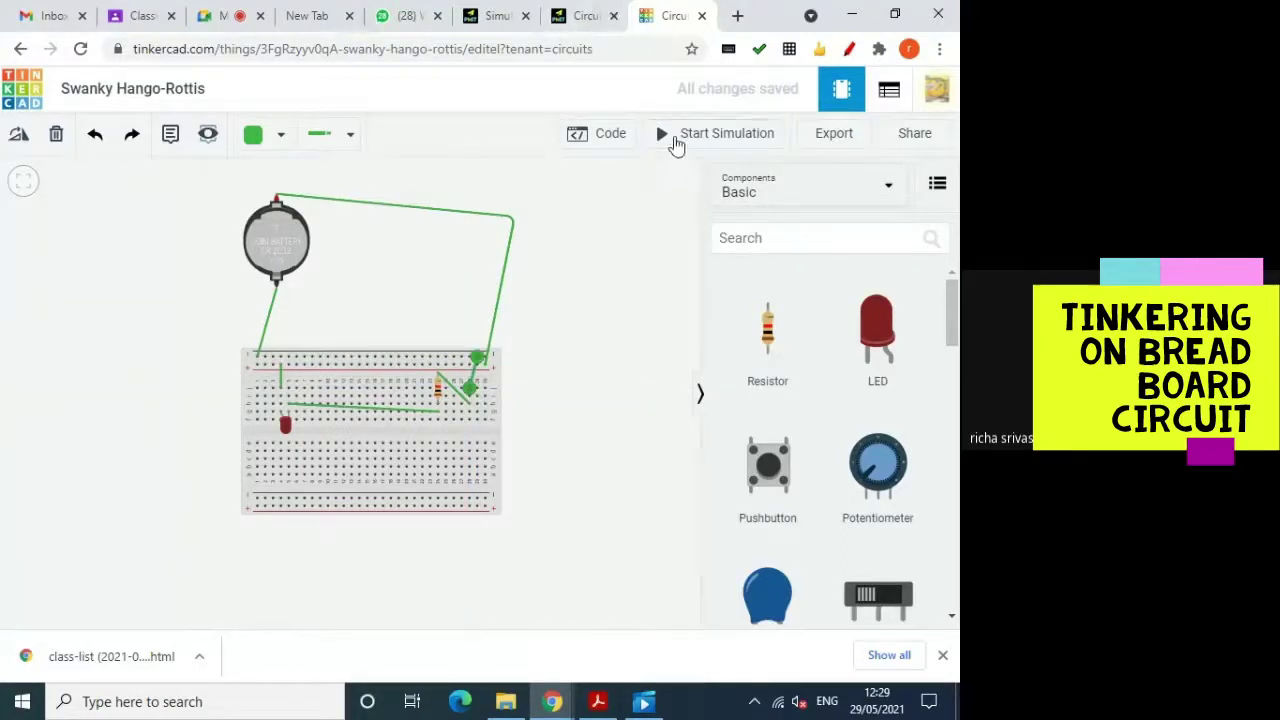
# Step: Start the simulation, set the resistor's resistance unit to µΩ, and inspect the LED
pyautogui.click(675, 146)
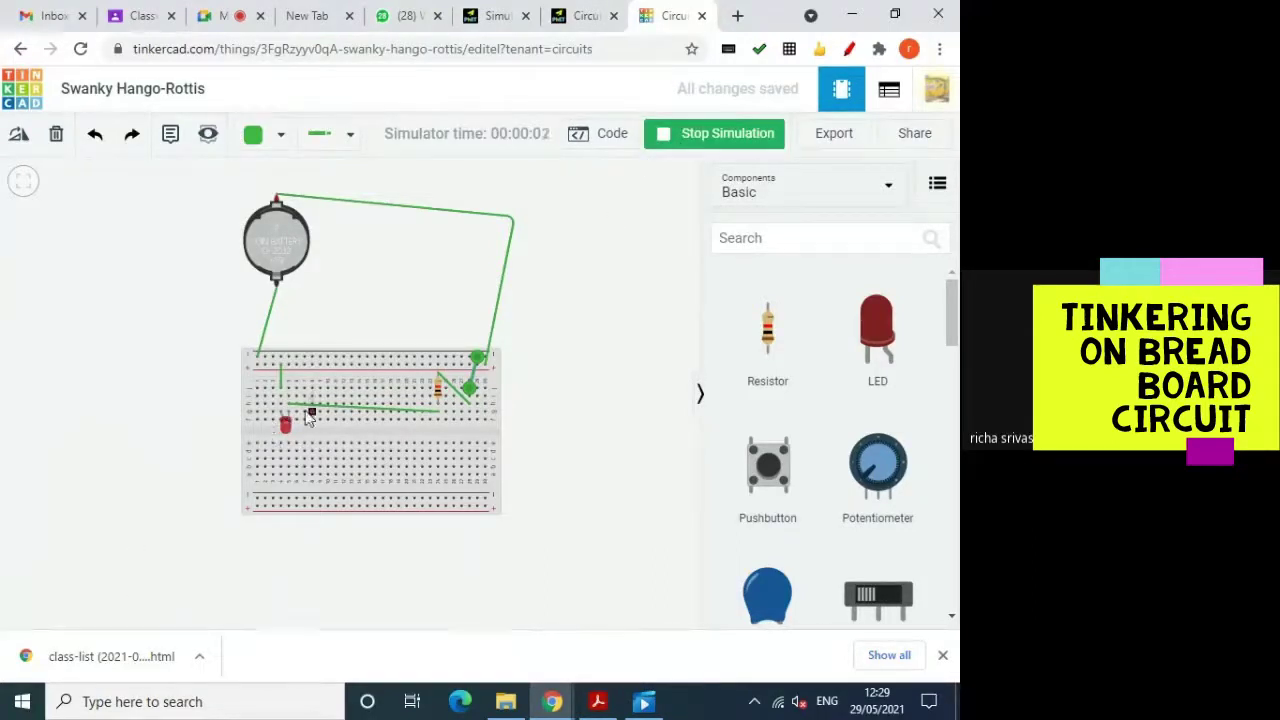
pyautogui.click(437, 390)
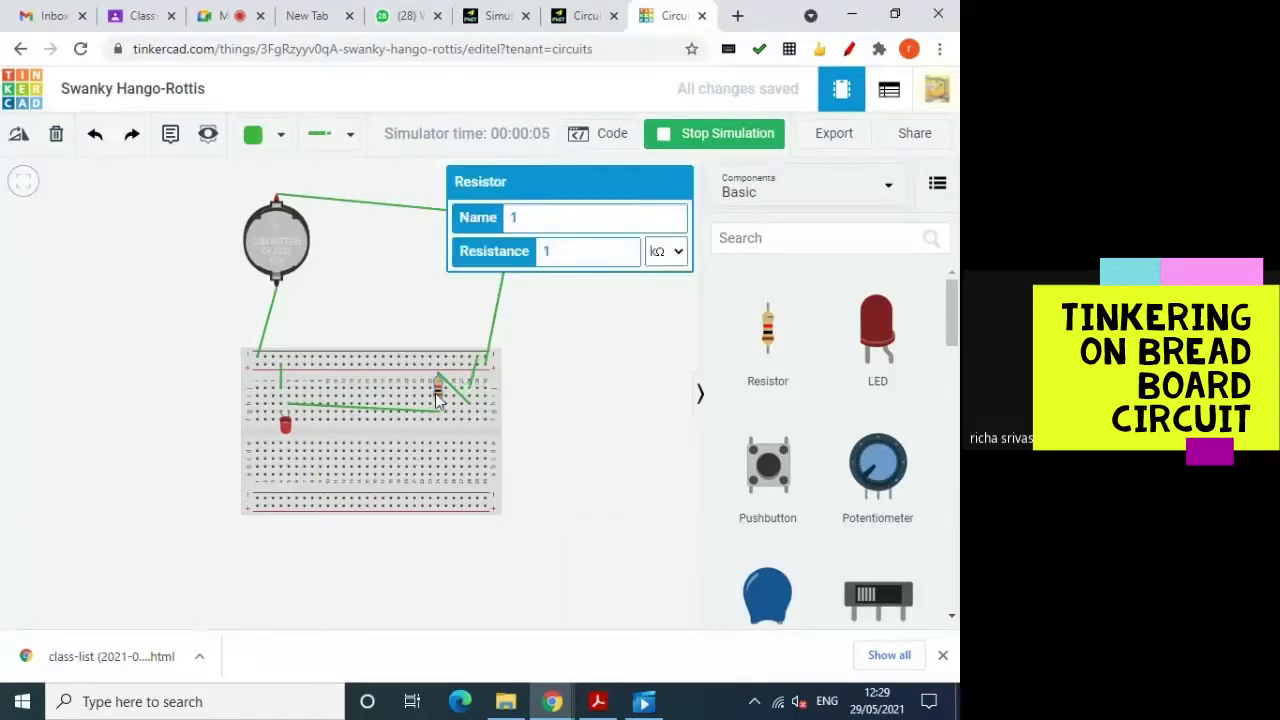
pyautogui.click(677, 253)
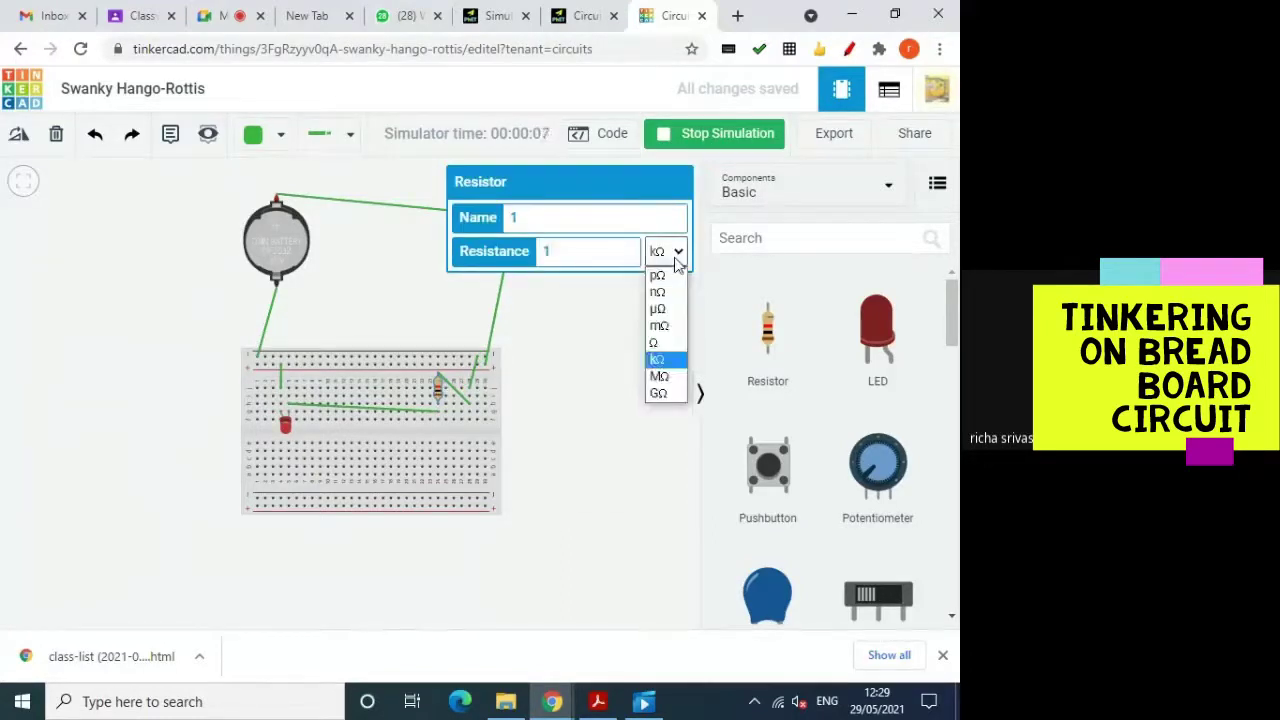
pyautogui.click(658, 309)
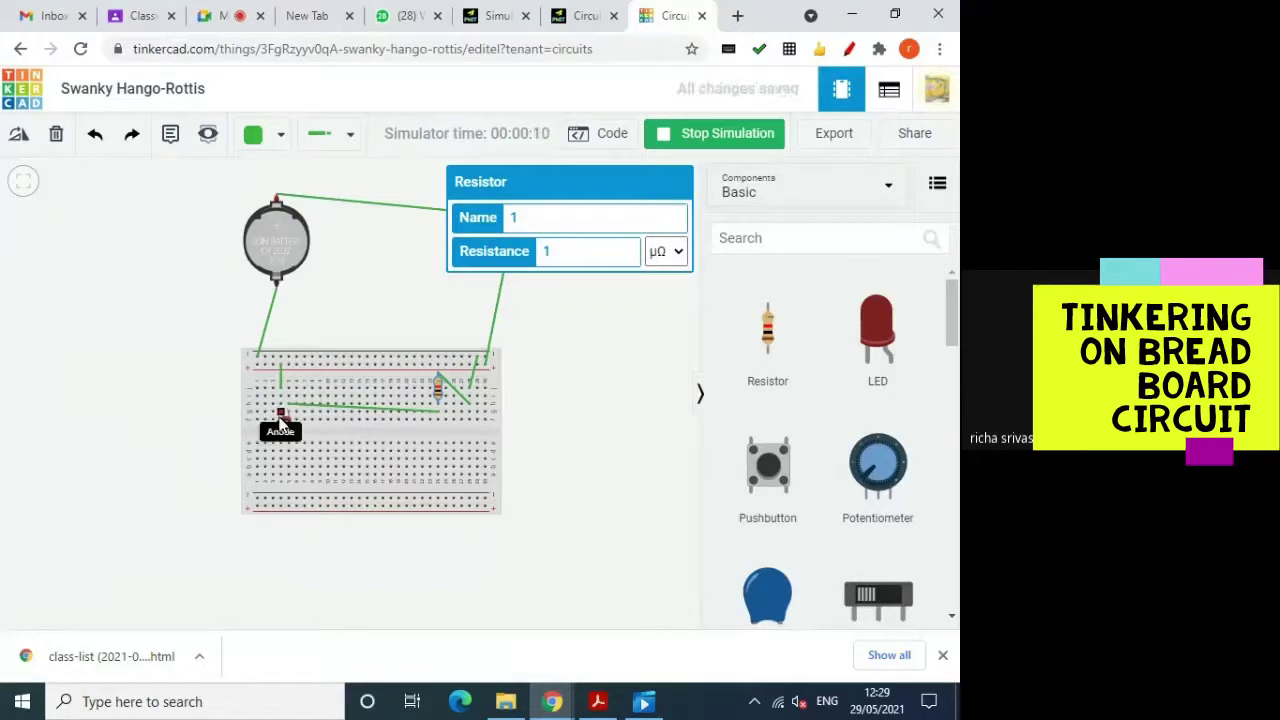
pyautogui.moveTo(287, 430)
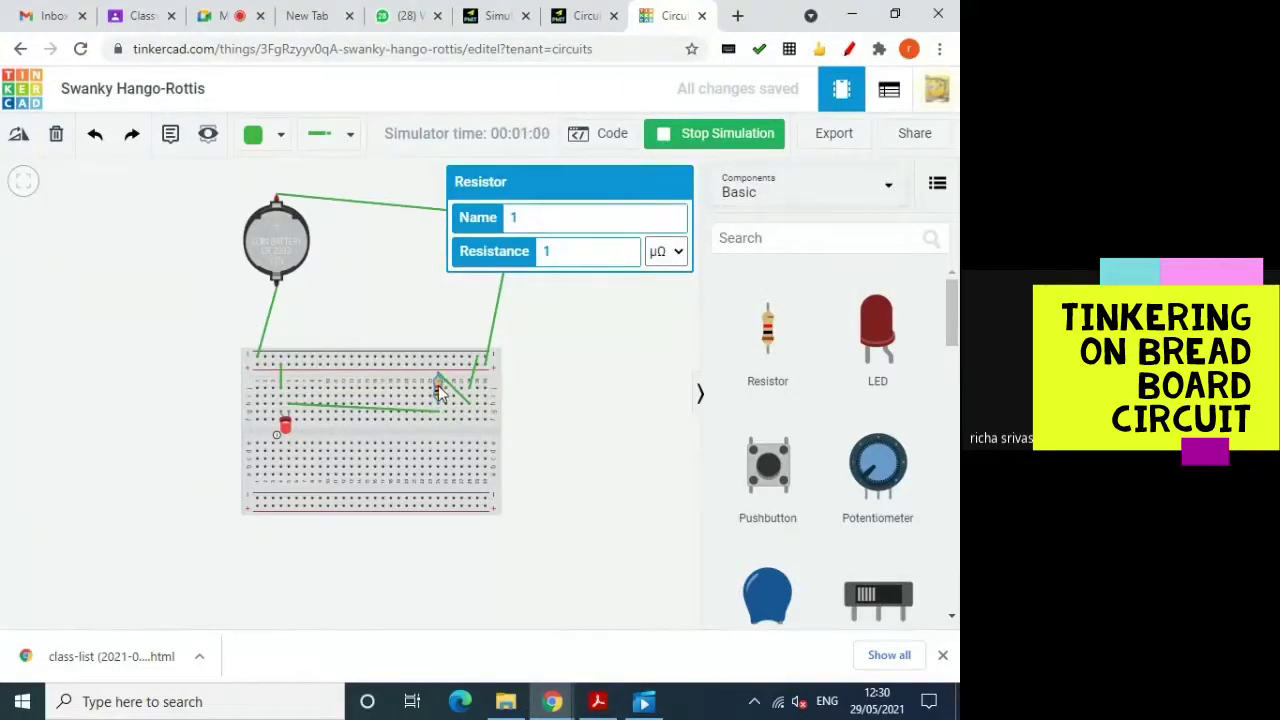
# Step: Set the resistor's resistance unit to kΩ, select the LED, and stop the simulation
pyautogui.click(677, 252)
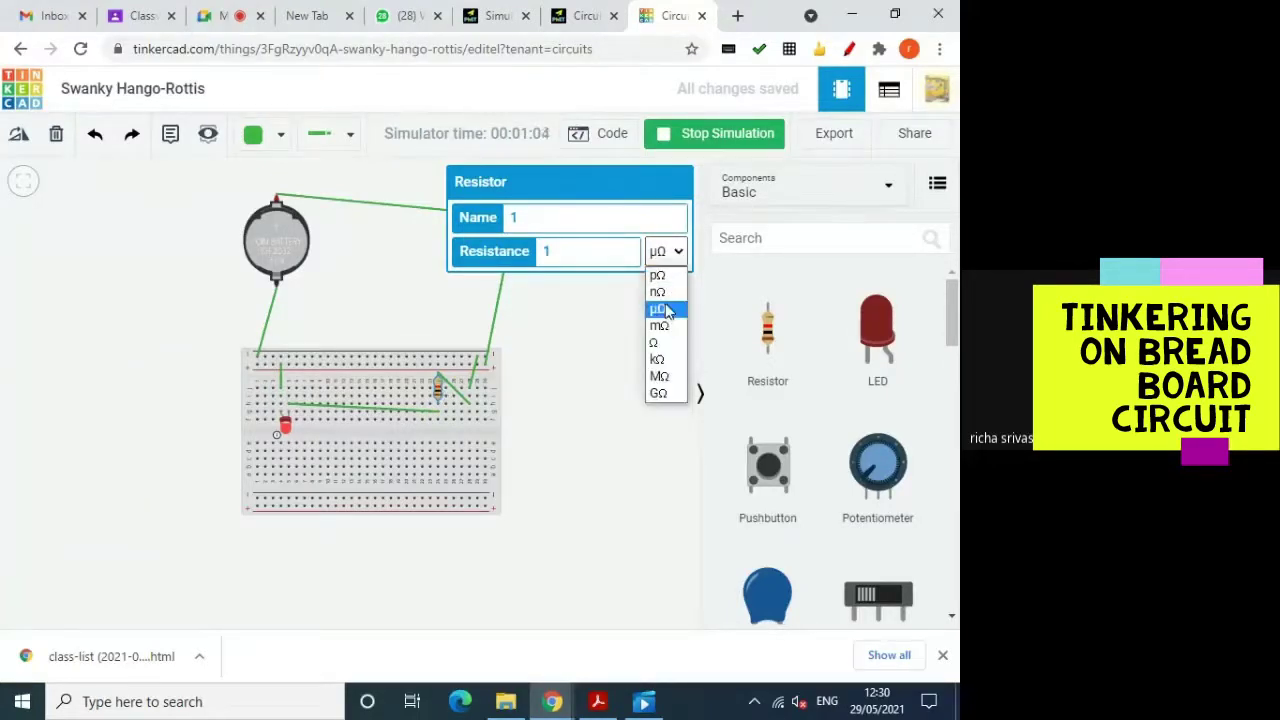
pyautogui.click(657, 361)
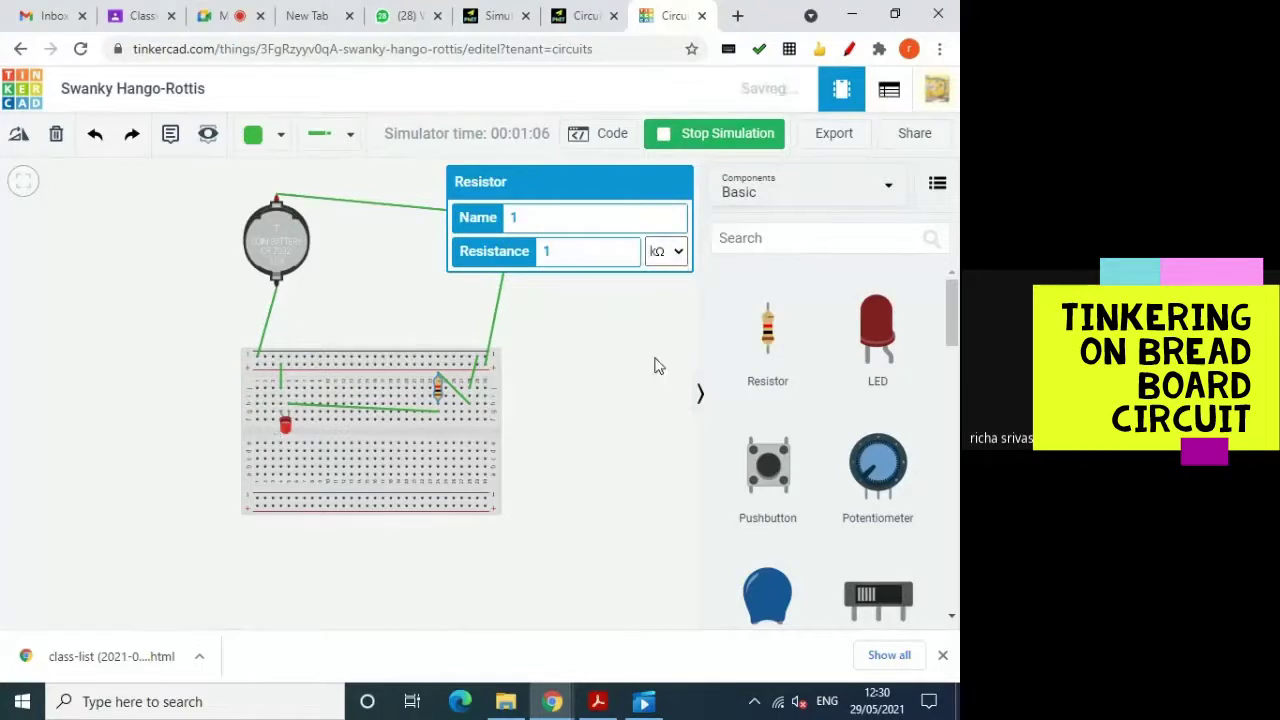
pyautogui.click(285, 428)
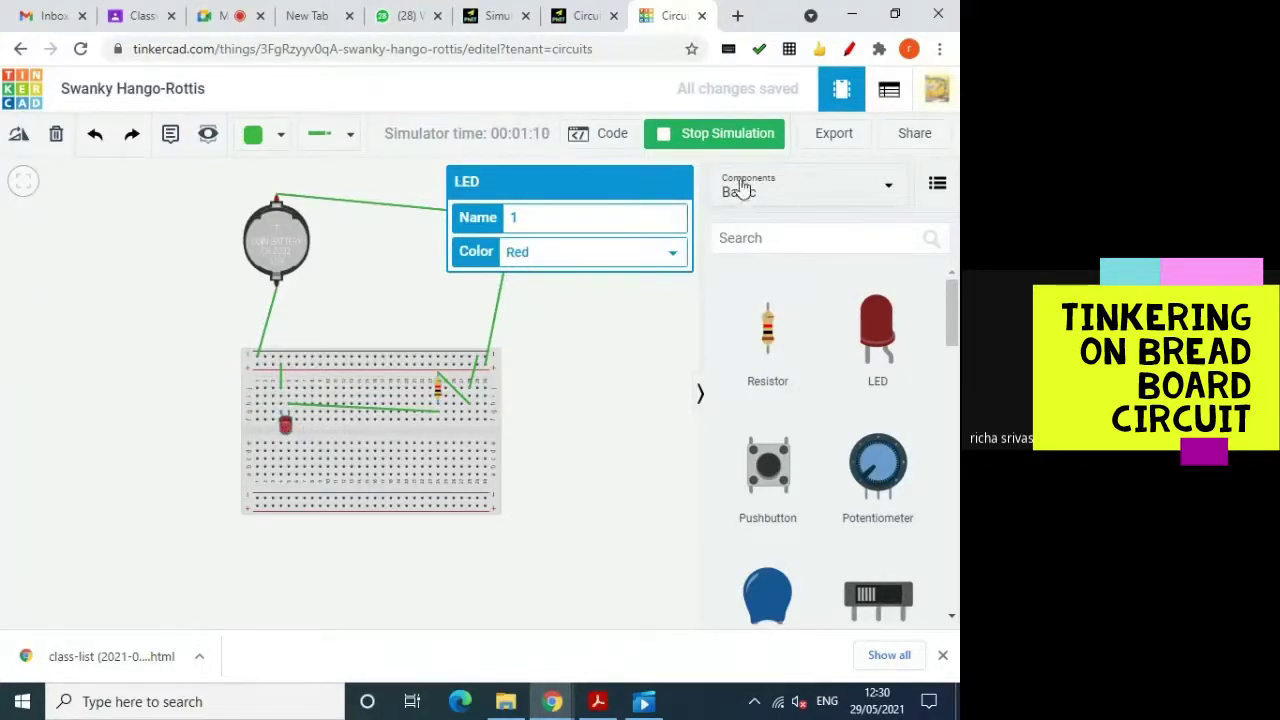
pyautogui.click(729, 146)
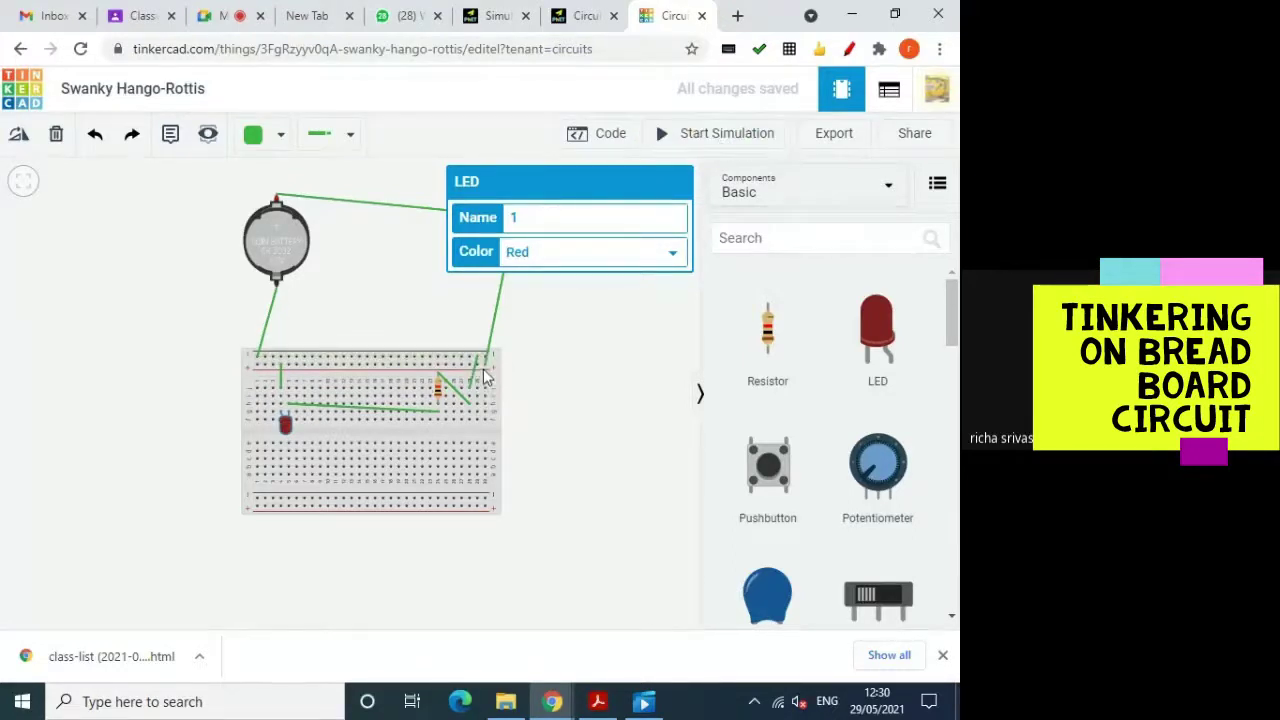
# Step: Run the simulation of the breadboard circuit once more and stop it
pyautogui.click(701, 140)
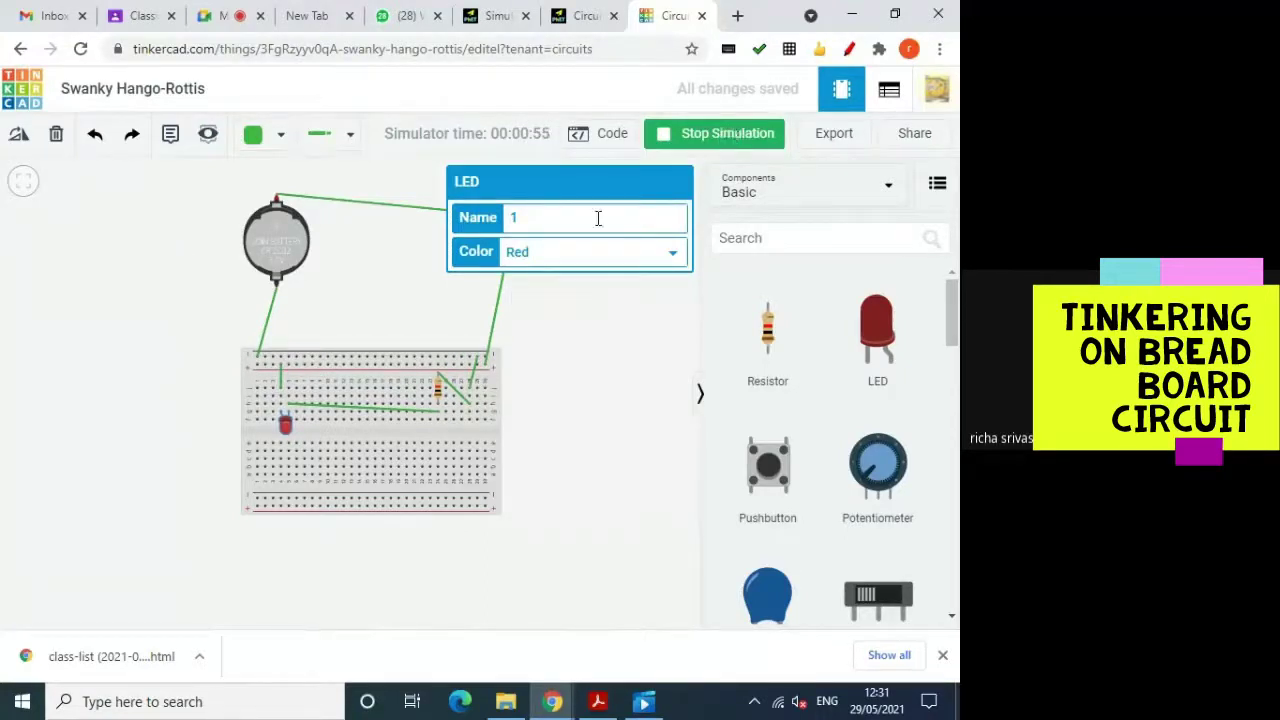
pyautogui.click(714, 140)
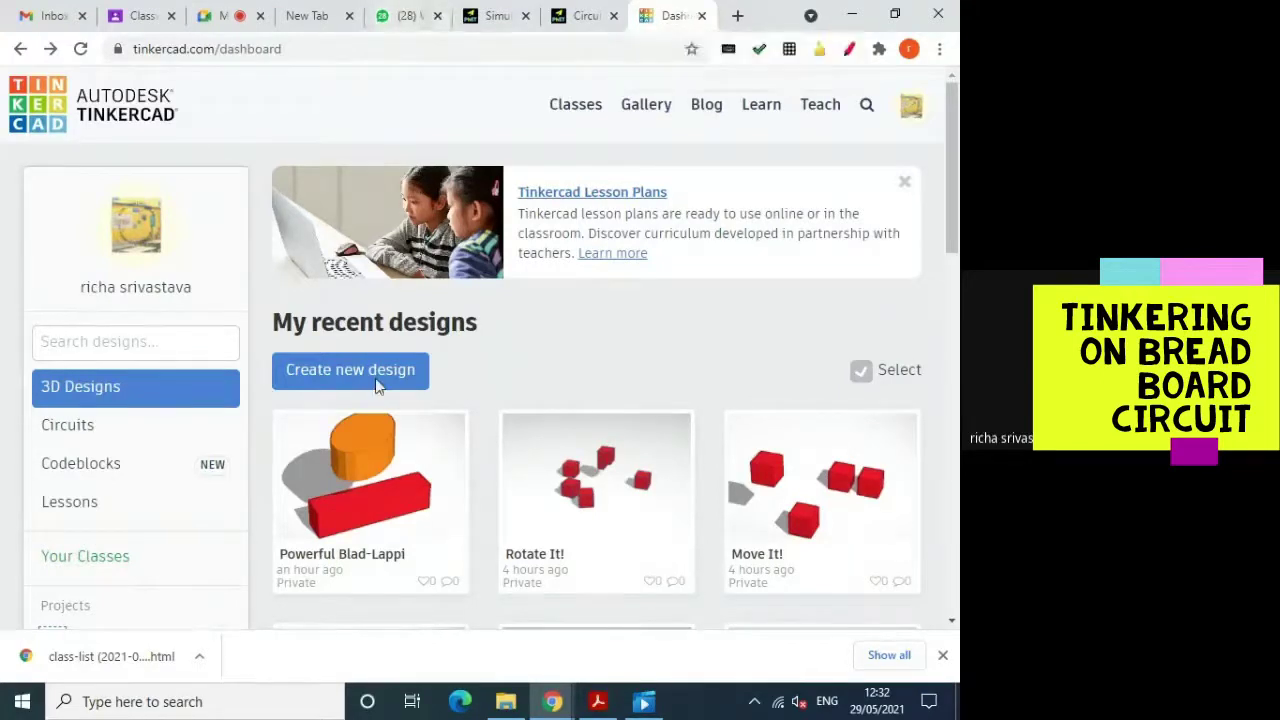
# Step: Show the circuit designs on the dashboard and reopen the Swanky Hango-Rottis design for editing
pyautogui.scroll(-2, 654, 509)
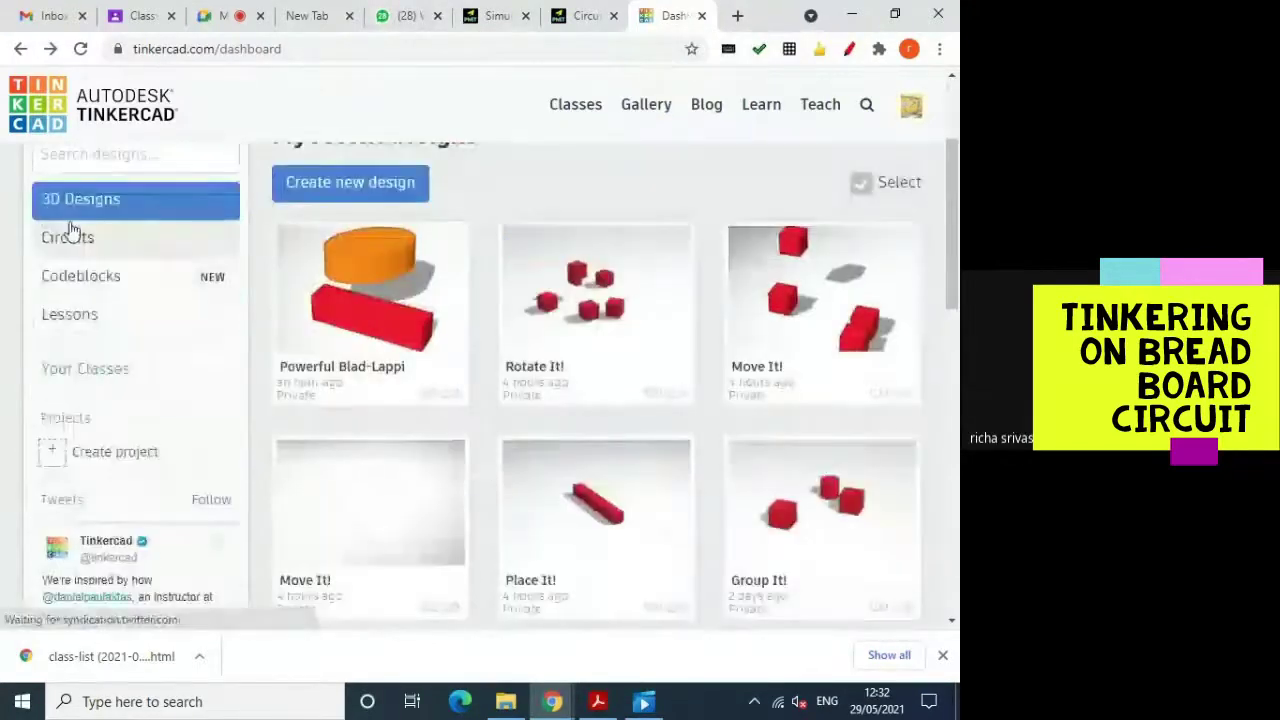
pyautogui.click(72, 240)
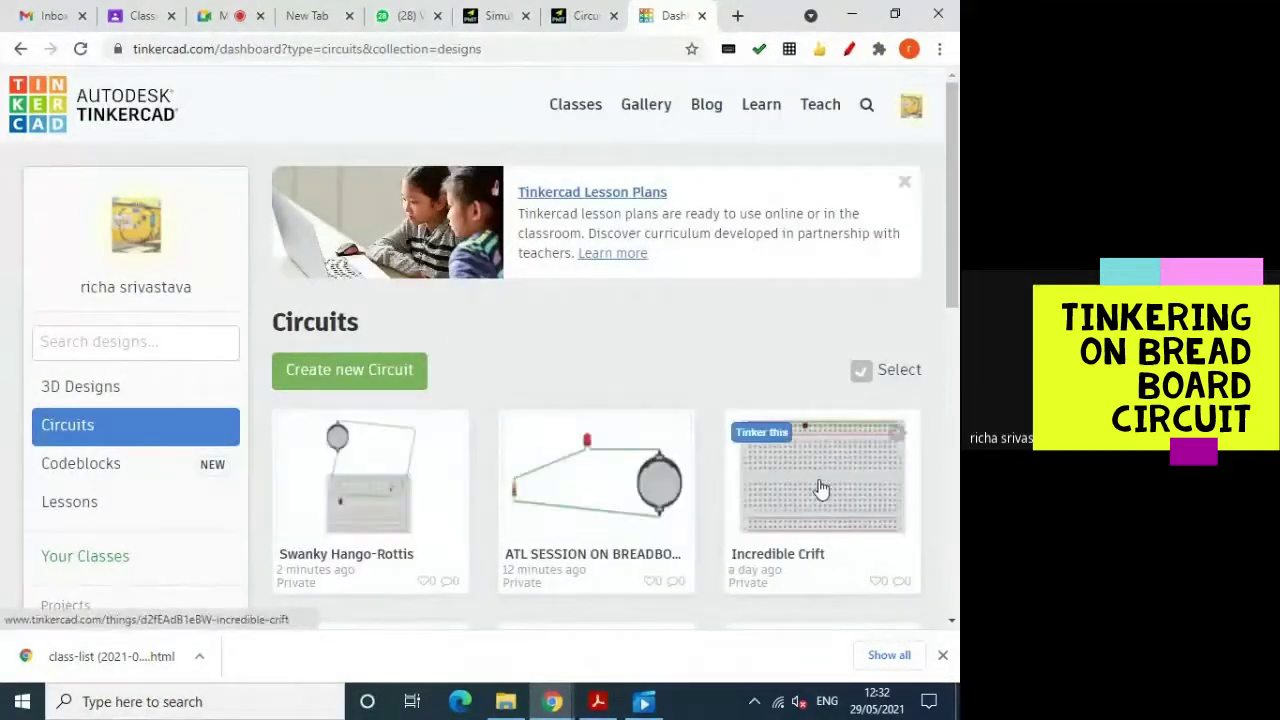
pyautogui.click(365, 495)
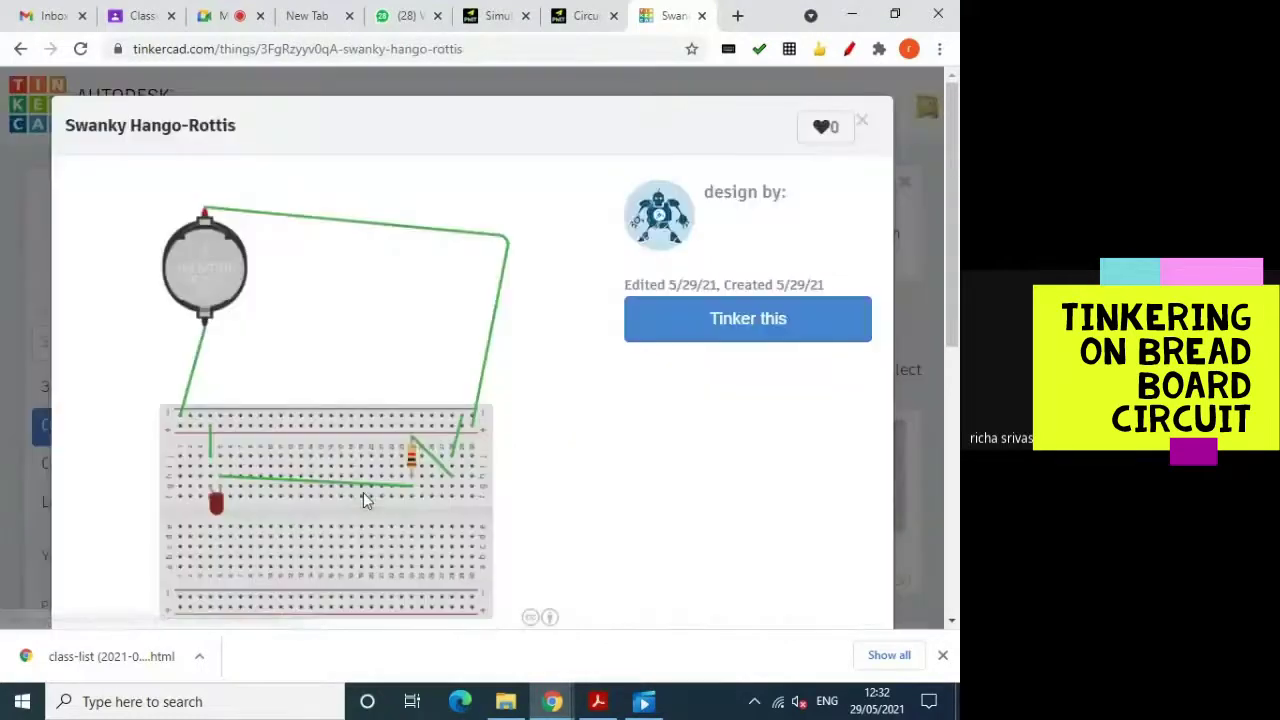
pyautogui.click(694, 334)
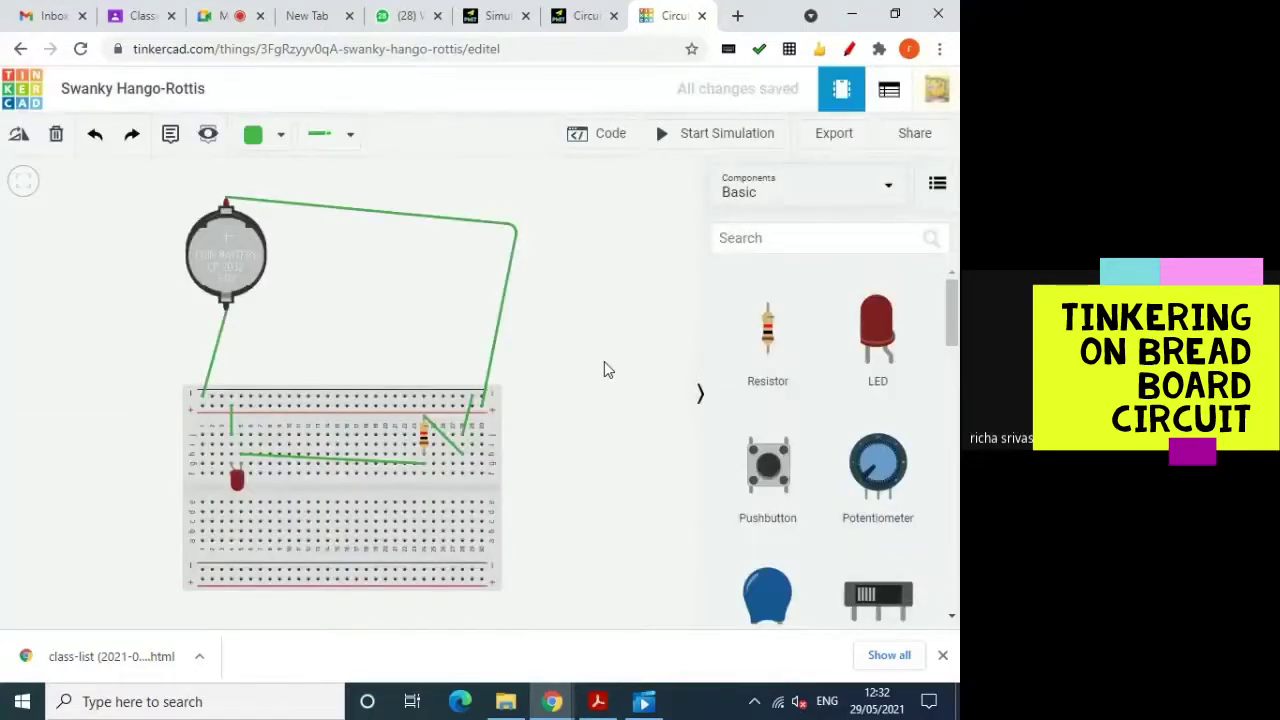
# Step: Set the breadboard resistor's resistance to 22 MΩ
pyautogui.click(432, 427)
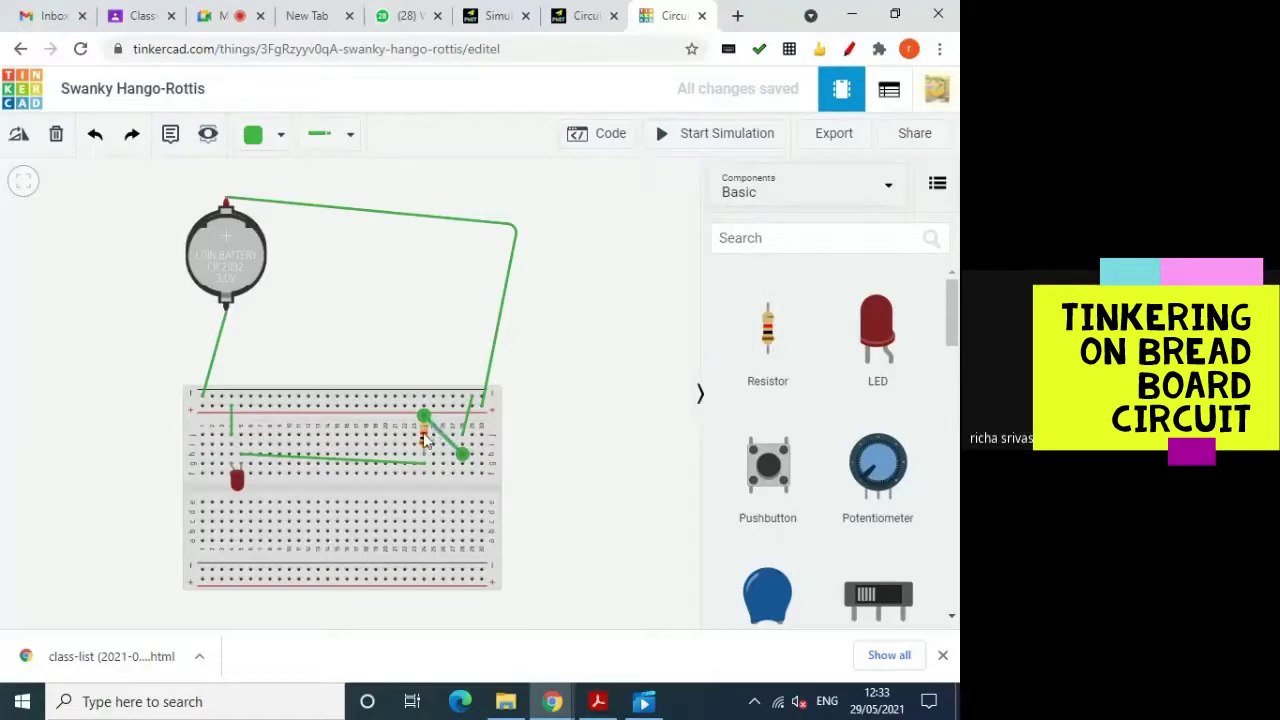
pyautogui.click(424, 438)
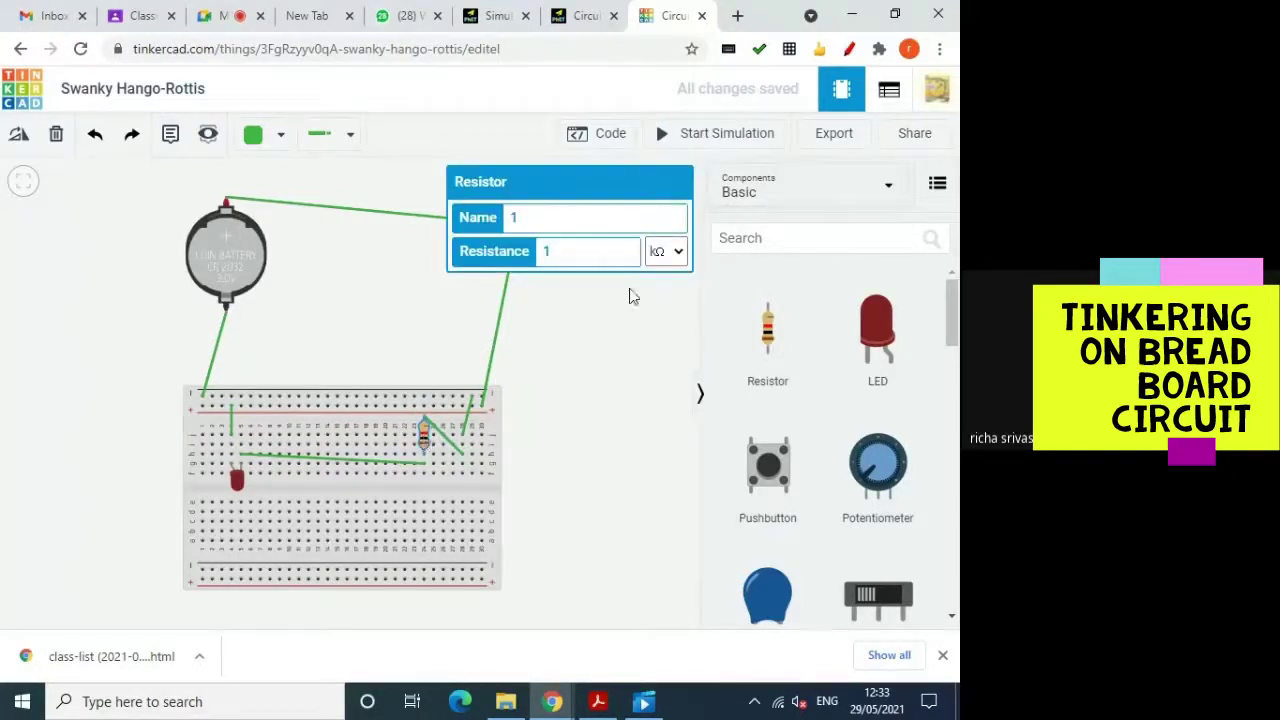
pyautogui.click(675, 256)
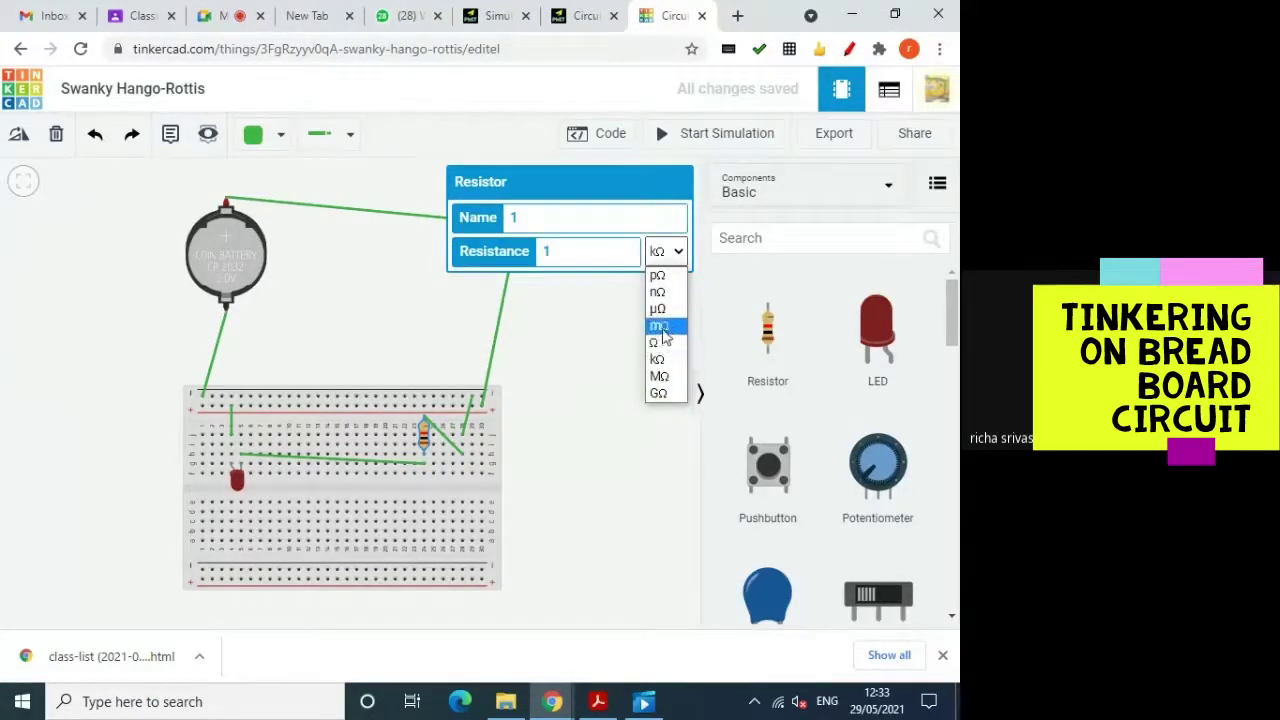
pyautogui.click(661, 328)
pyautogui.moveTo(562, 251); pyautogui.dragTo(540, 260)
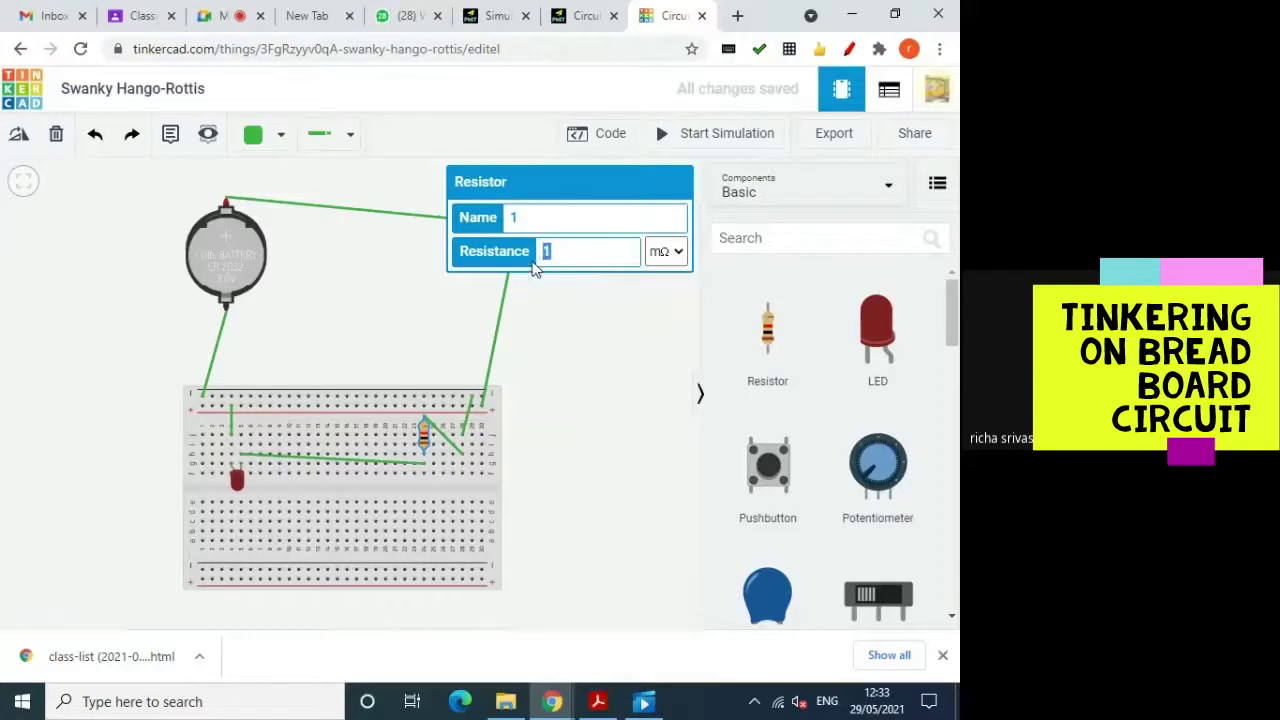
pyautogui.write('2')
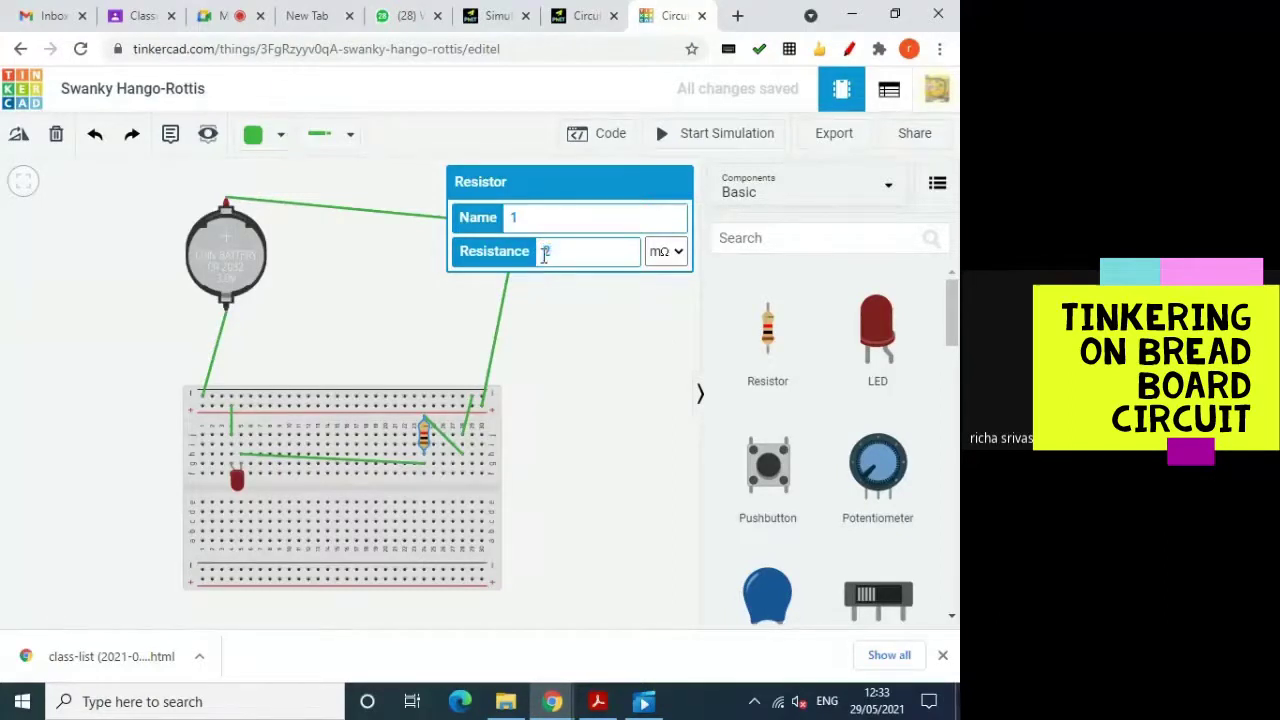
pyautogui.click(537, 256)
pyautogui.write('2')
pyautogui.click(674, 255)
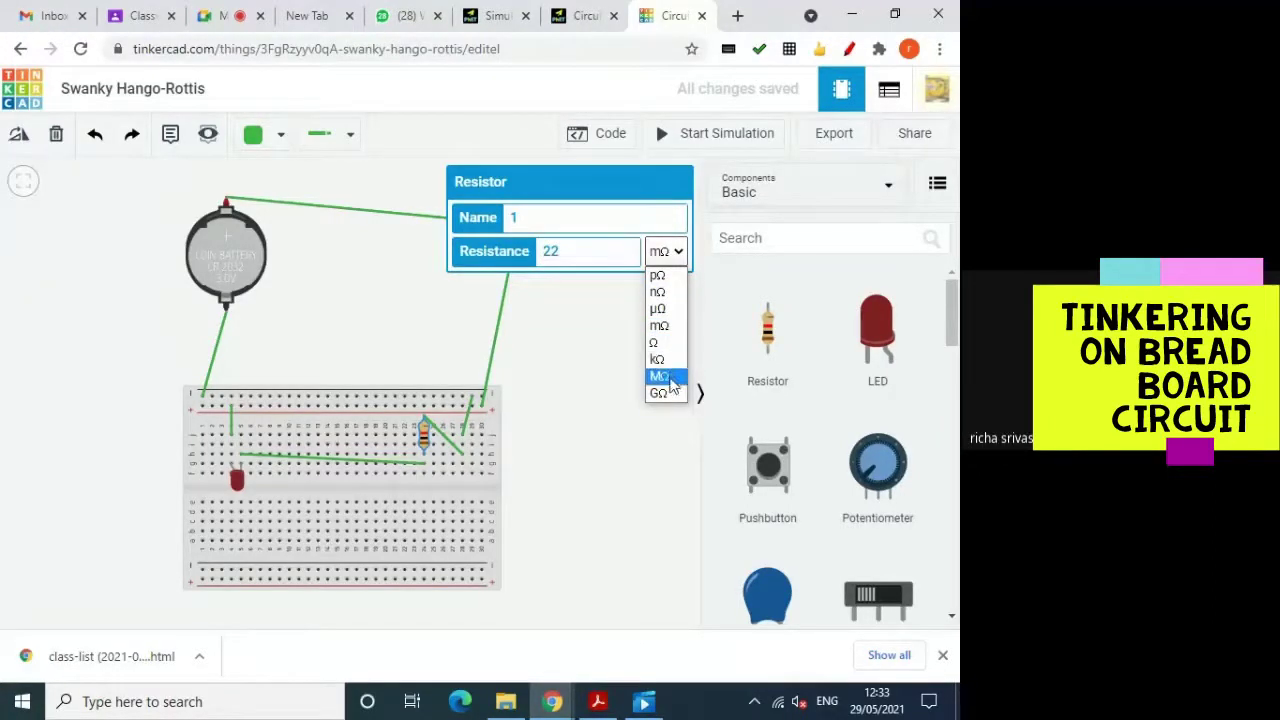
pyautogui.click(660, 376)
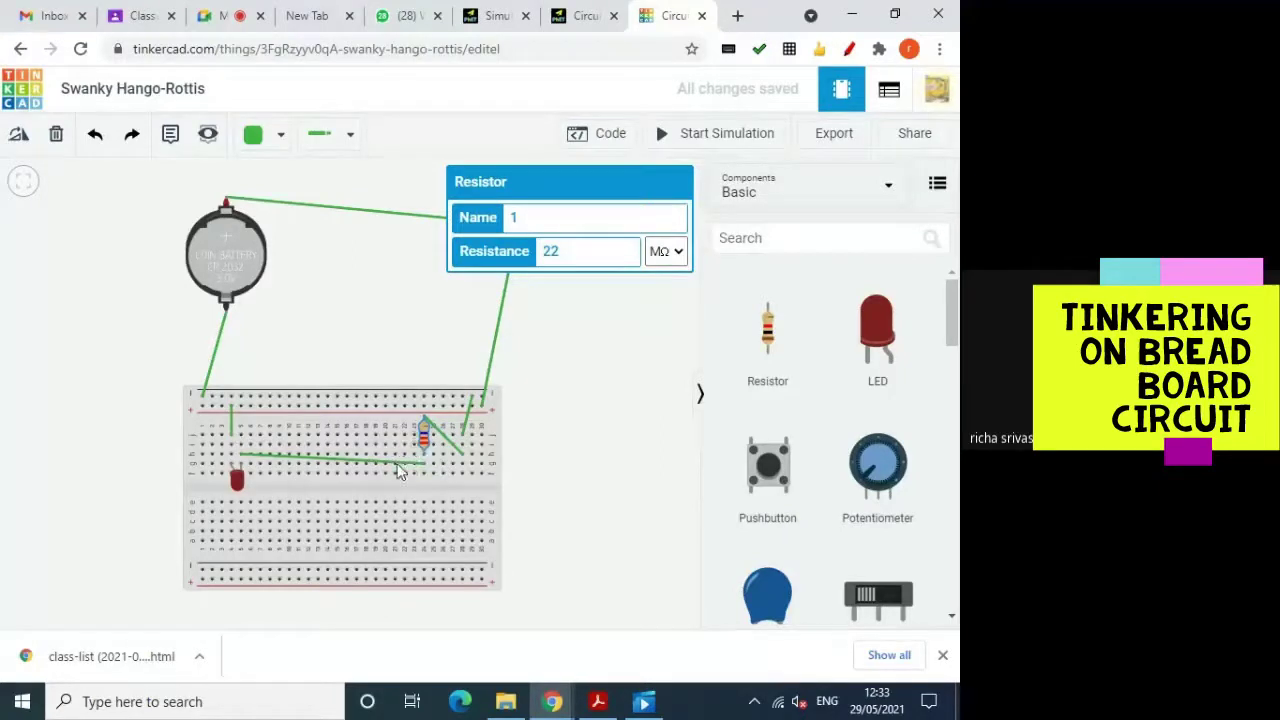
# Step: Delete the long wire between the LED and the resistor, and move the resistor directly above the LED
pyautogui.click(396, 462)
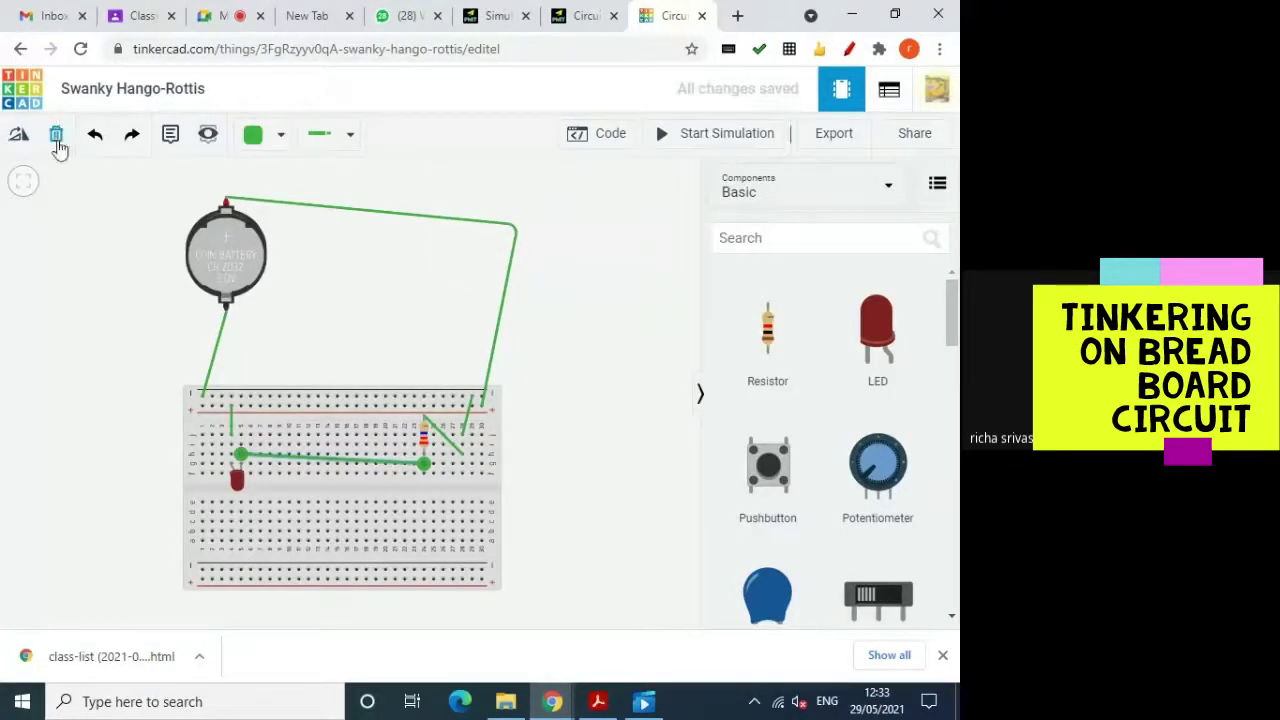
pyautogui.click(58, 134)
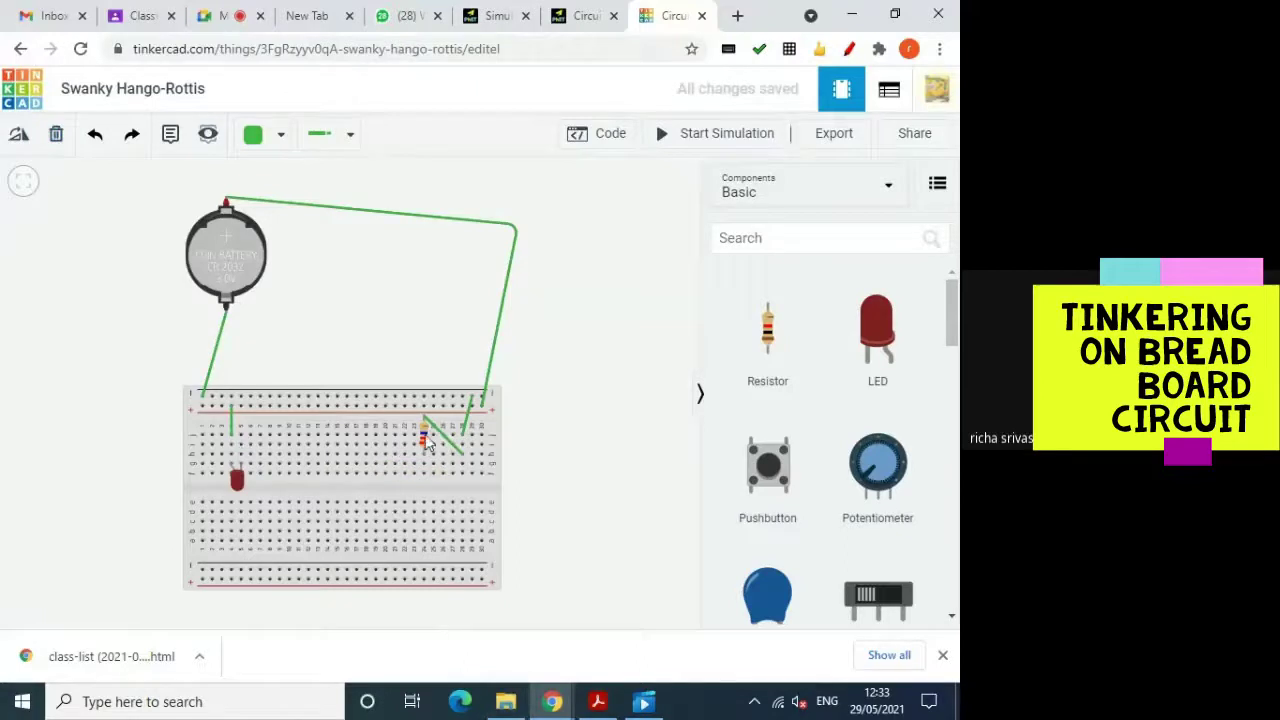
pyautogui.moveTo(432, 446); pyautogui.dragTo(250, 446)
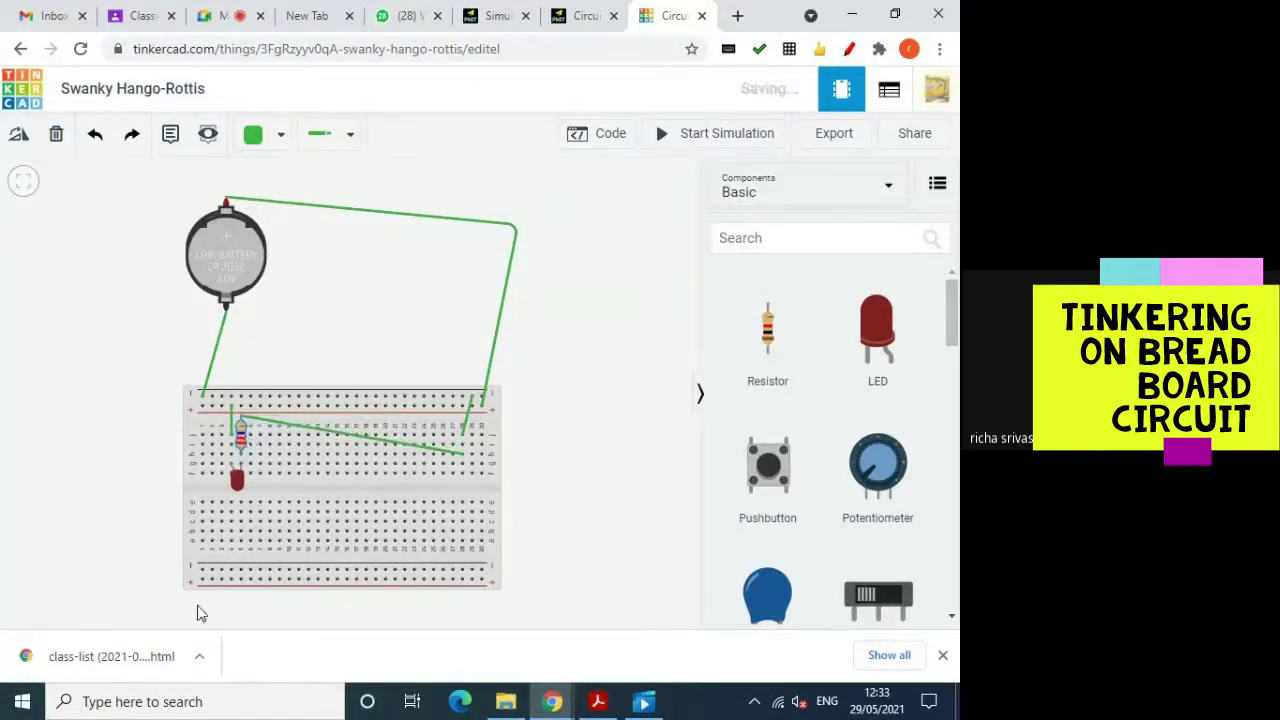
# Step: Delete the short wire at the far end of the negative rail and the long wire attached to the resistor
pyautogui.click(465, 431)
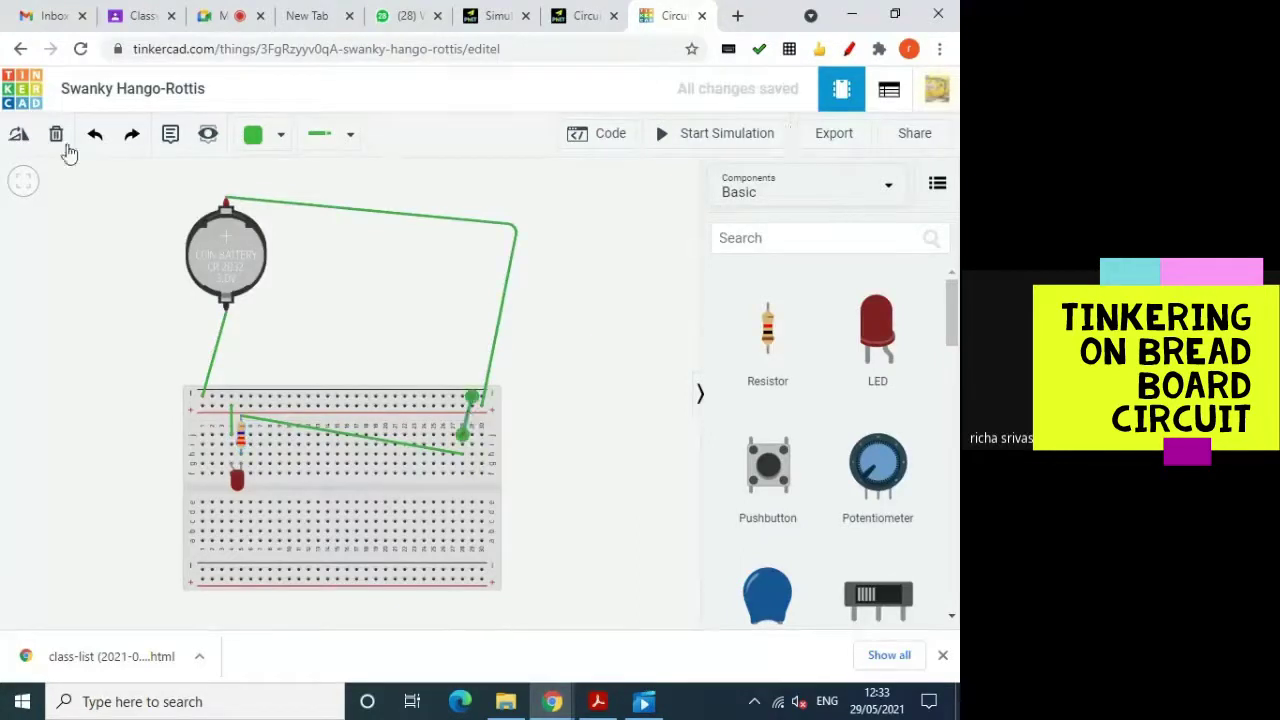
pyautogui.click(56, 134)
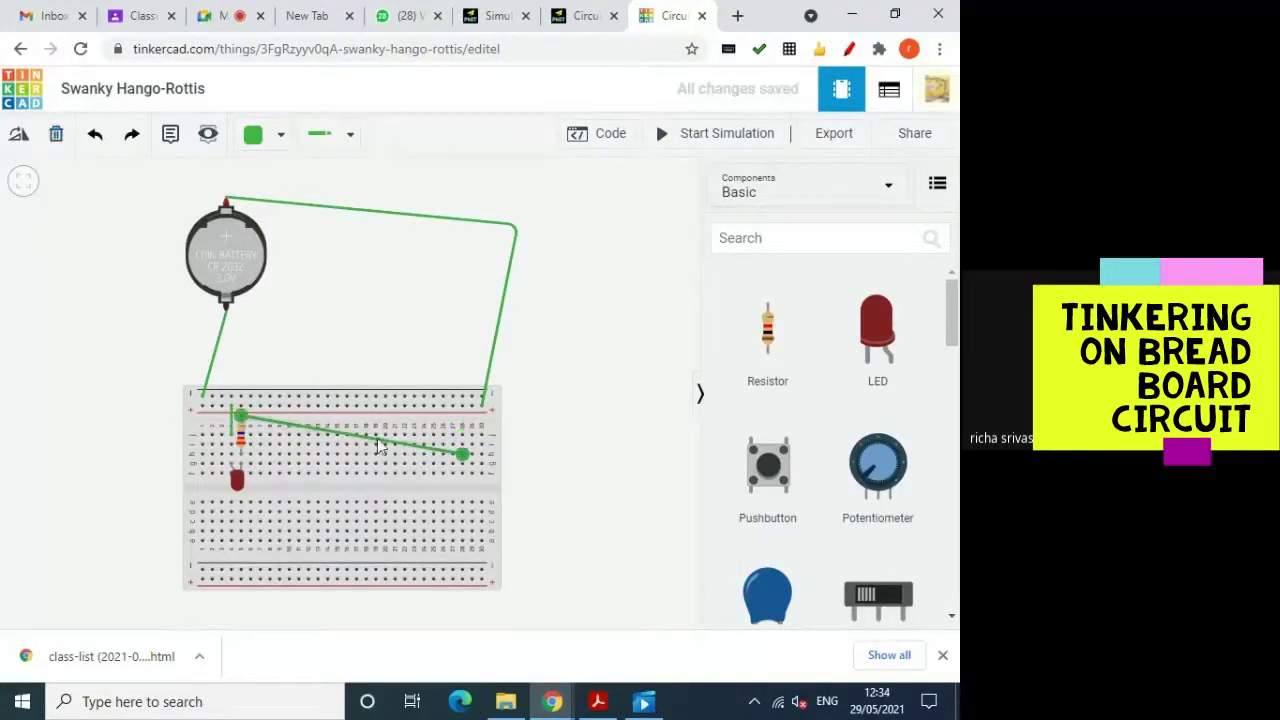
pyautogui.click(56, 134)
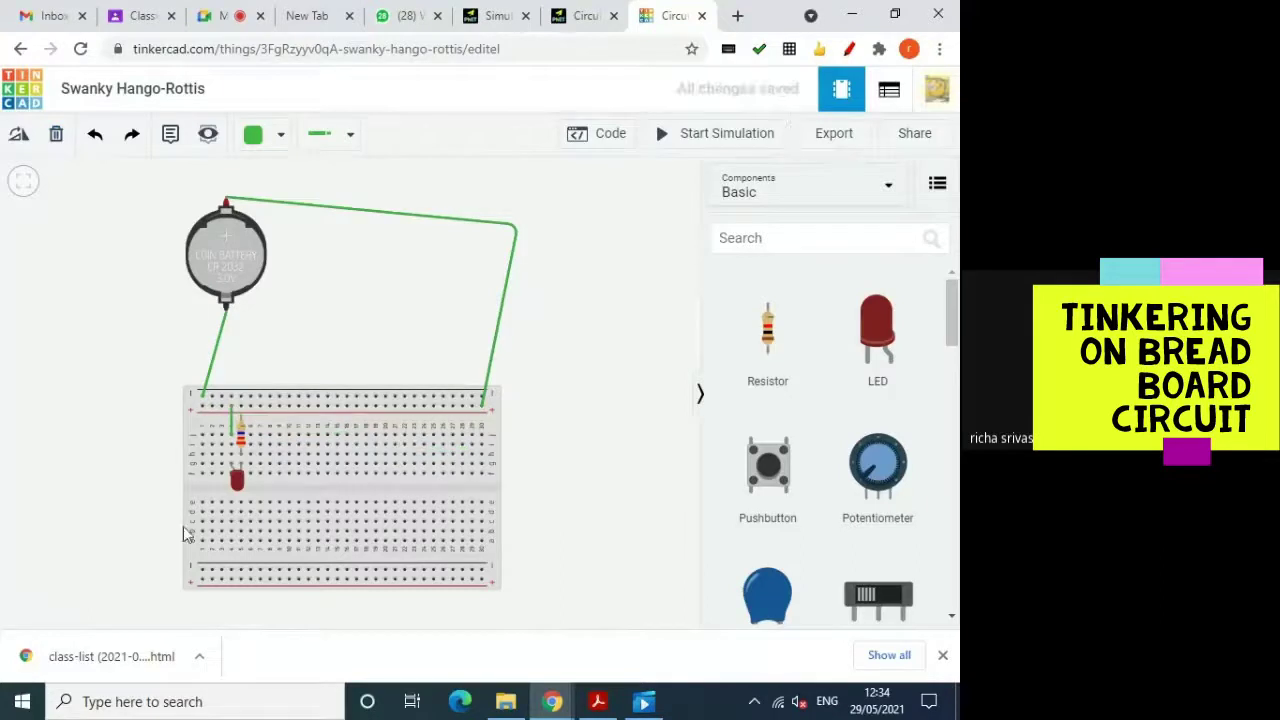
# Step: Shift the resistor beside the LED, wire its lower end to the LED's right leg column, and wire its column to the negative rail
pyautogui.click(242, 450)
pyautogui.moveTo(252, 450); pyautogui.dragTo(257, 462)
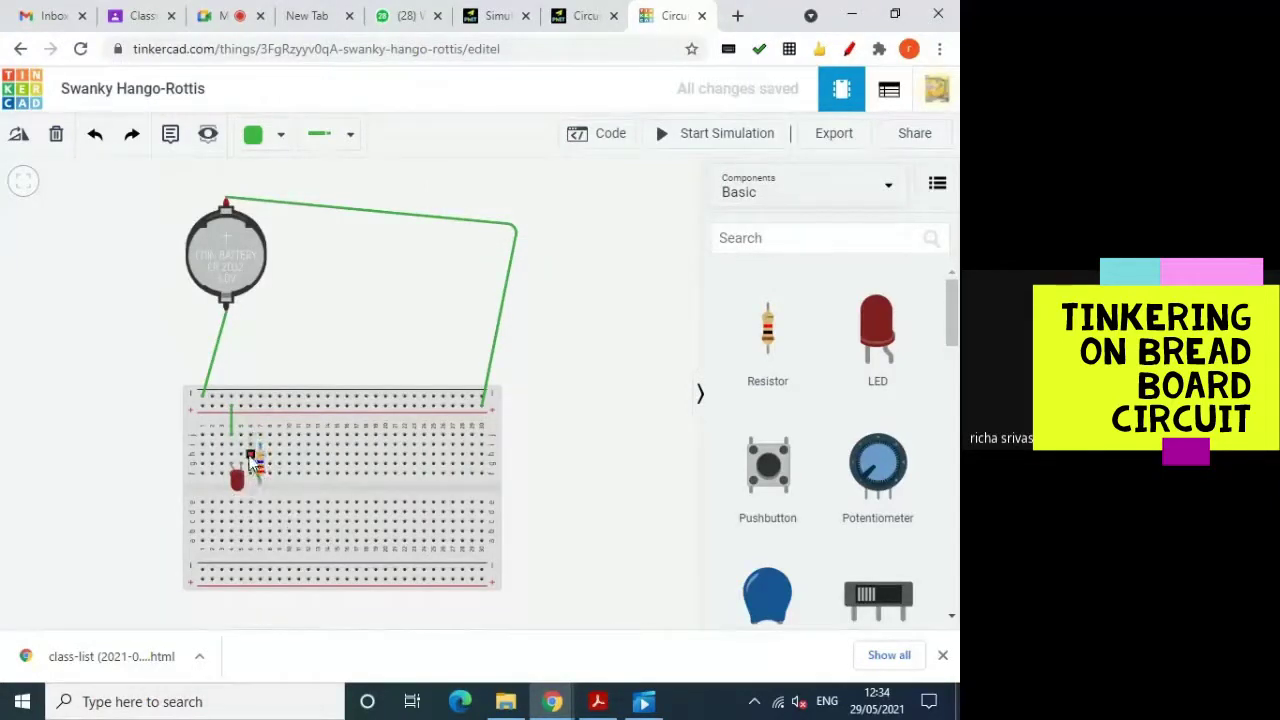
pyautogui.click(241, 456)
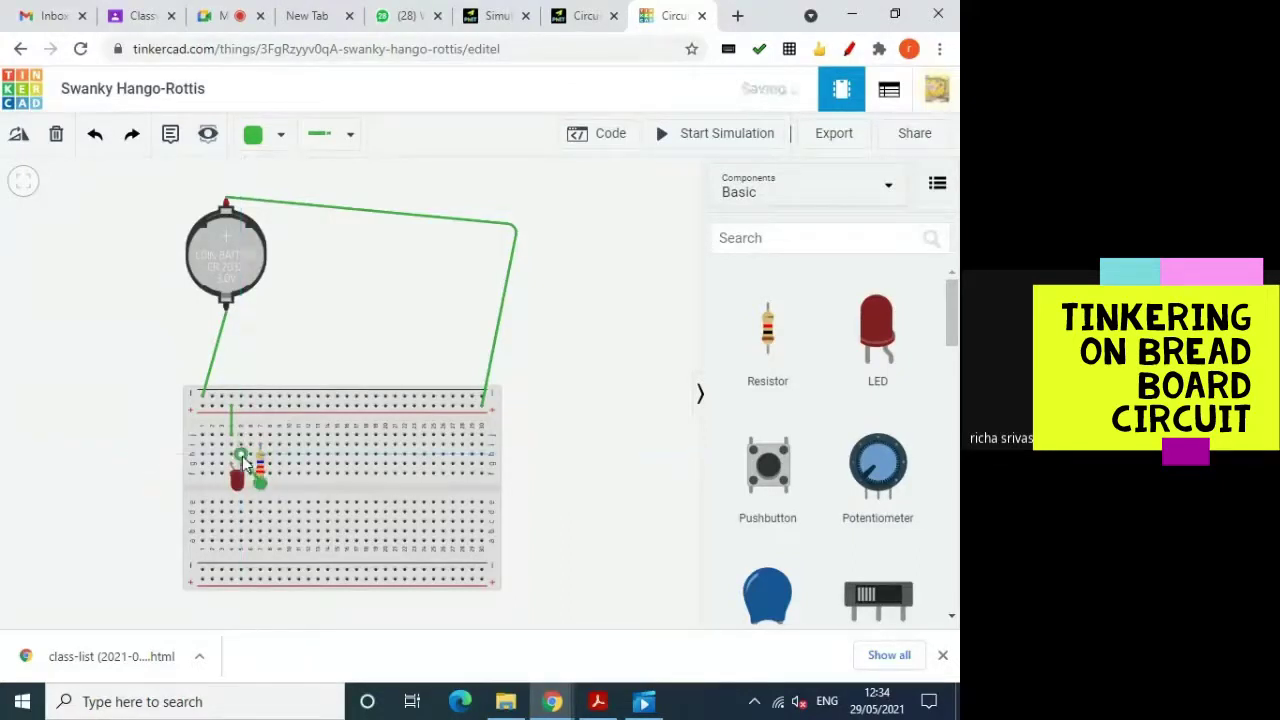
pyautogui.click(260, 480)
pyautogui.click(260, 400)
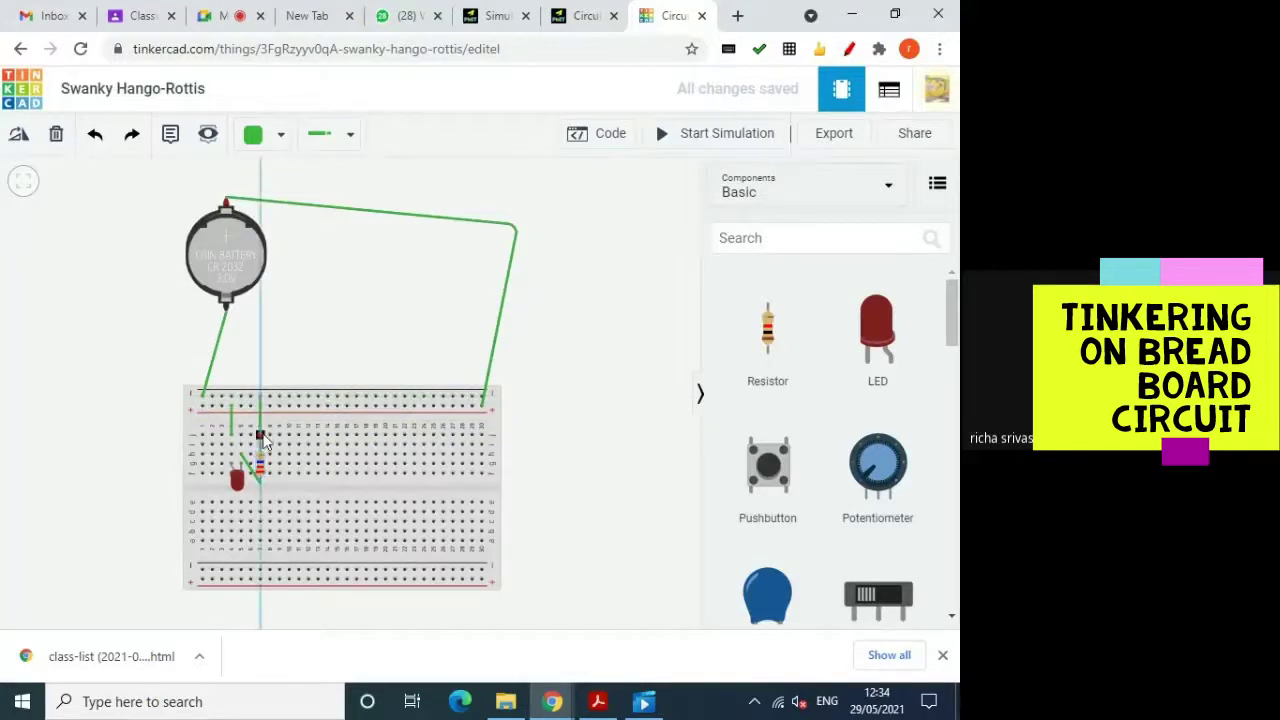
pyautogui.click(260, 434)
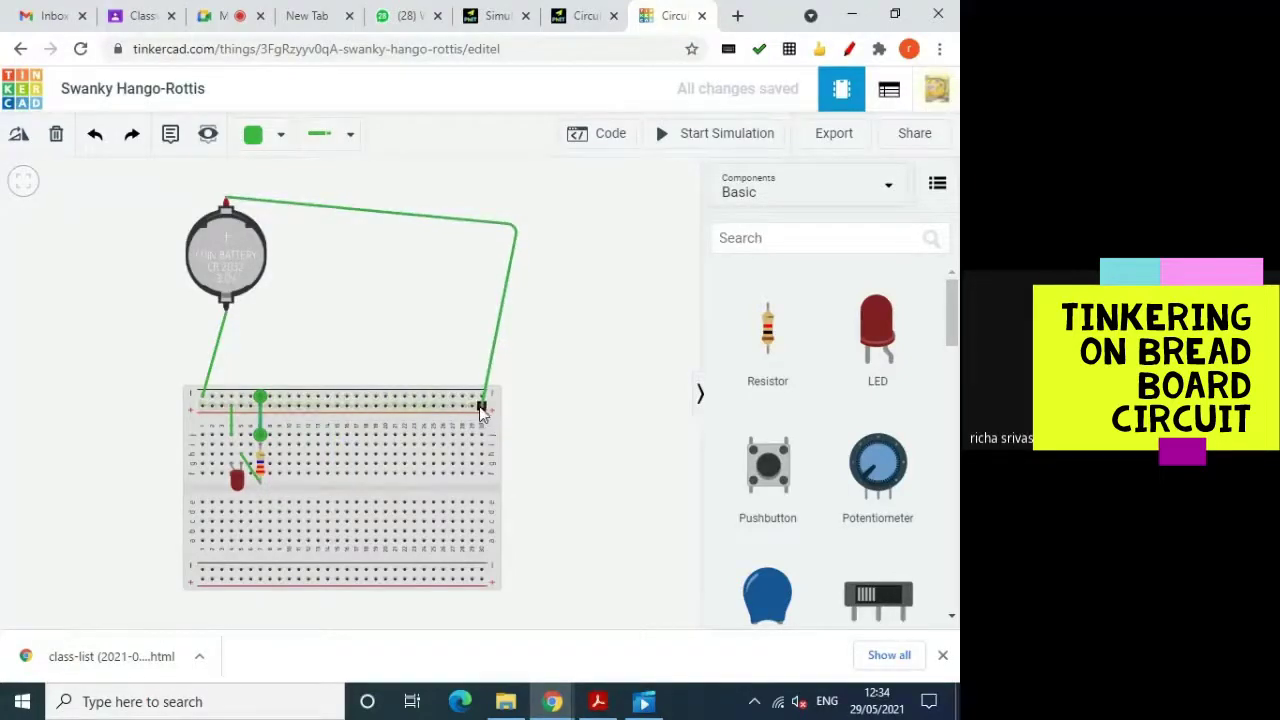
pyautogui.moveTo(480, 406); pyautogui.dragTo(385, 407)
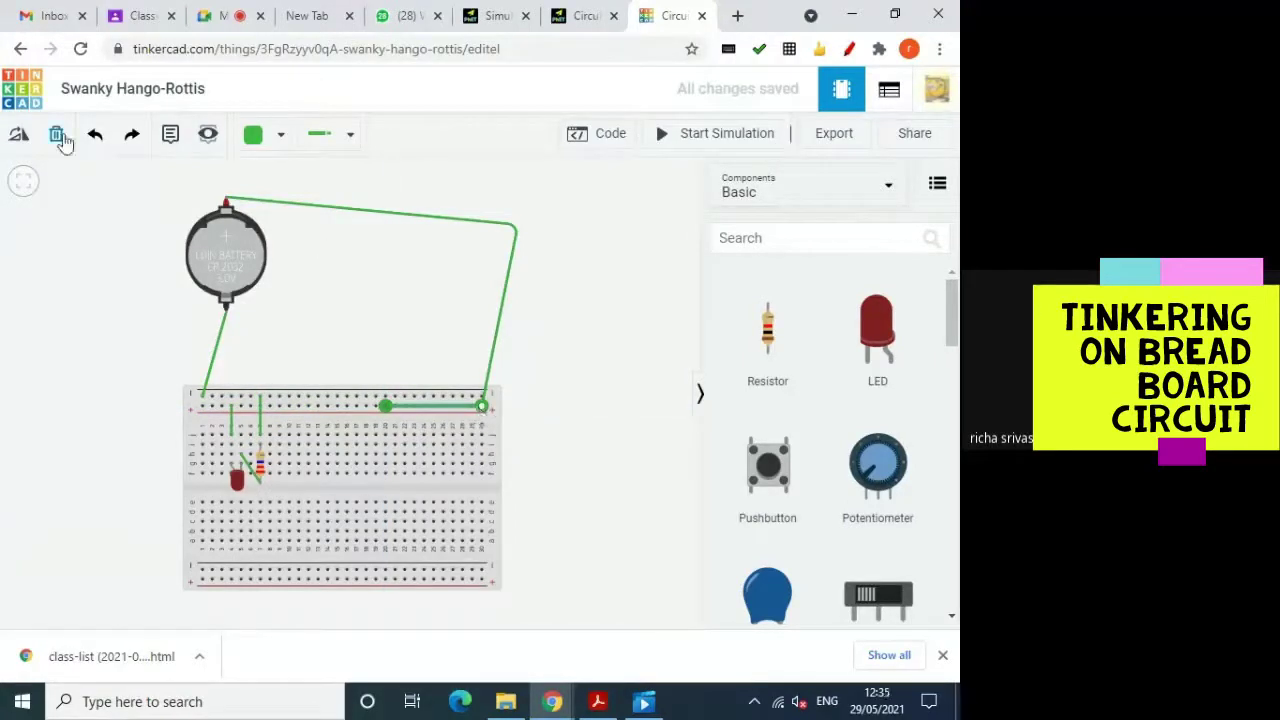
pyautogui.click(56, 135)
pyautogui.click(481, 408)
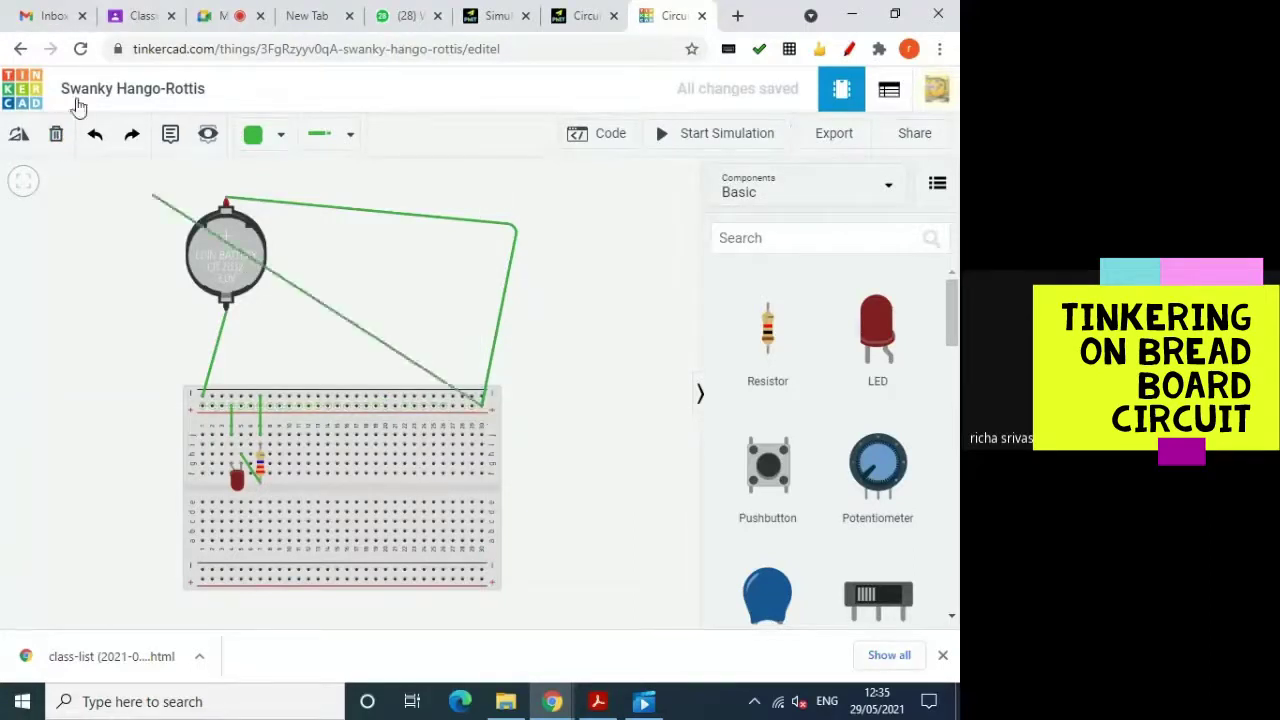
pyautogui.click(56, 142)
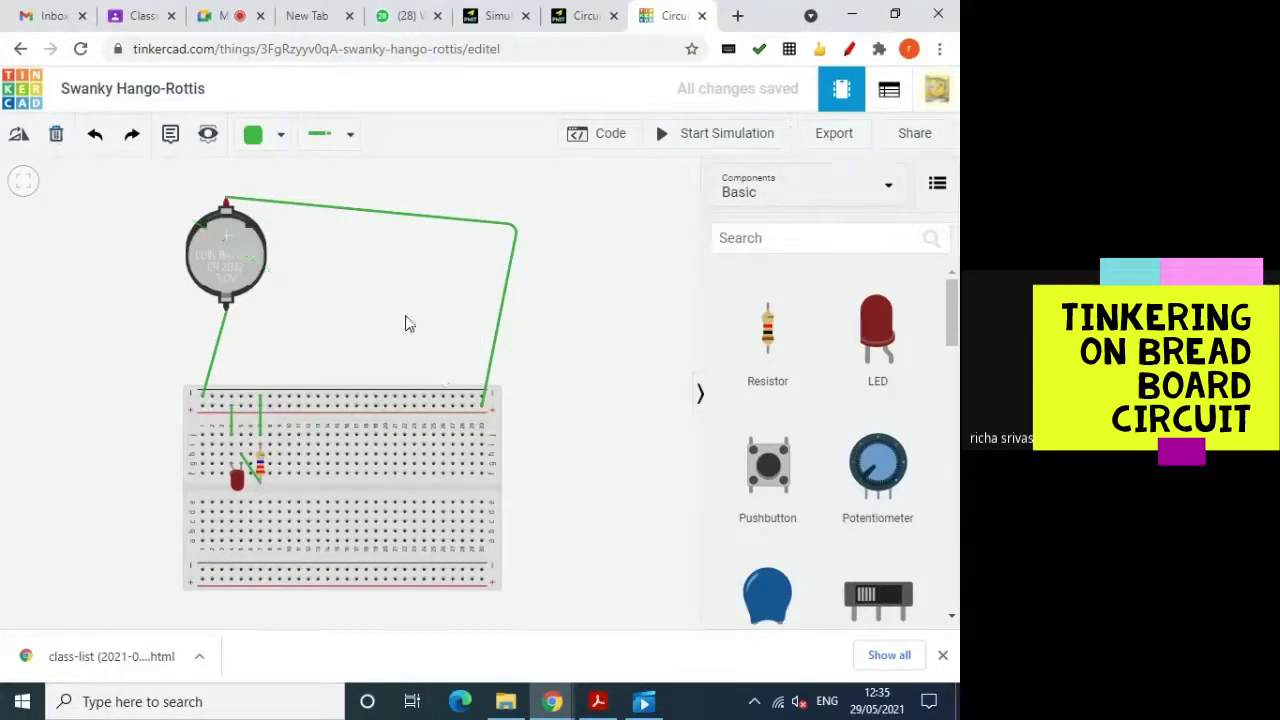
# Step: Replace the coin cell's positive-terminal wire with a new bent wire ending nearer the LED on the breadboard's upper positive rail
pyautogui.click(499, 336)
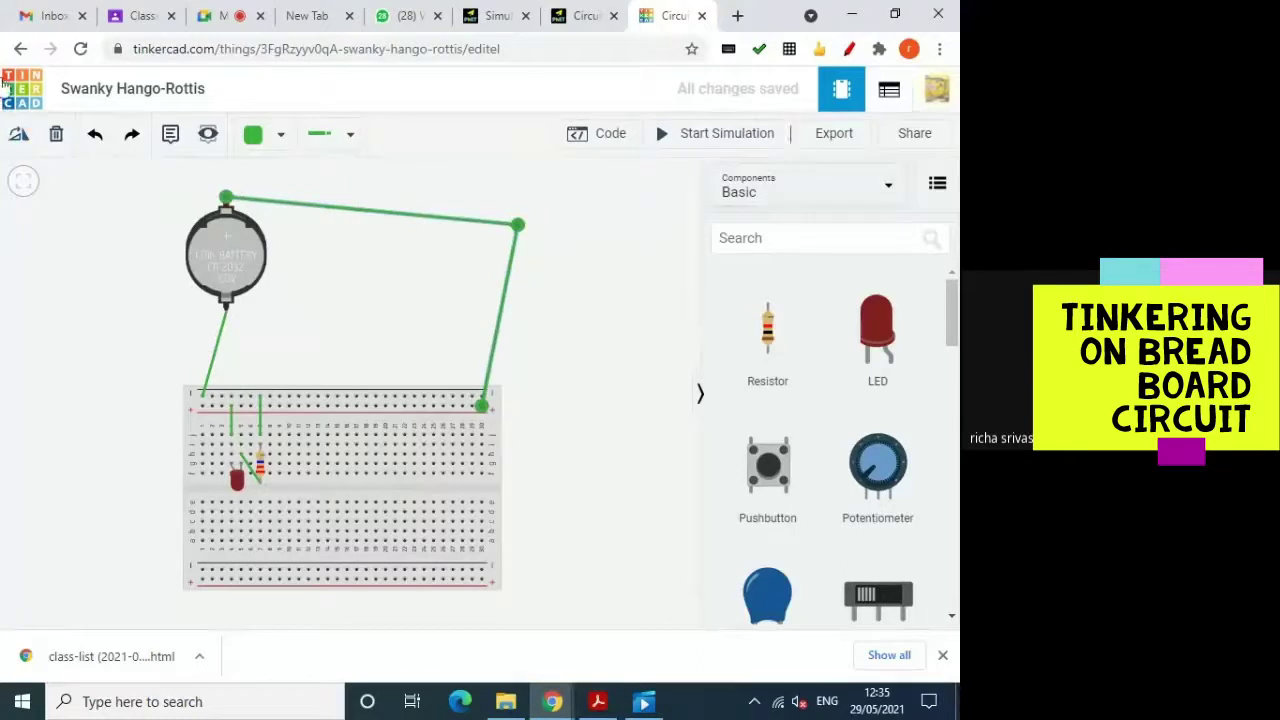
pyautogui.click(56, 134)
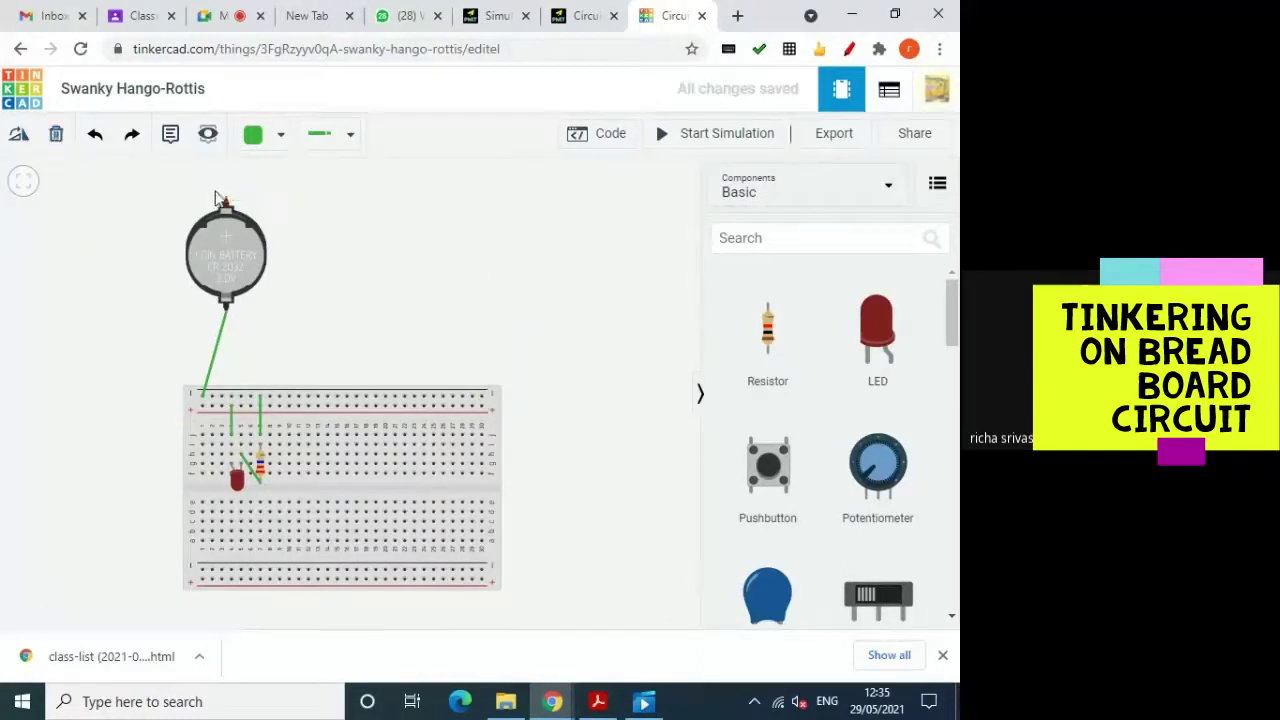
pyautogui.click(225, 202)
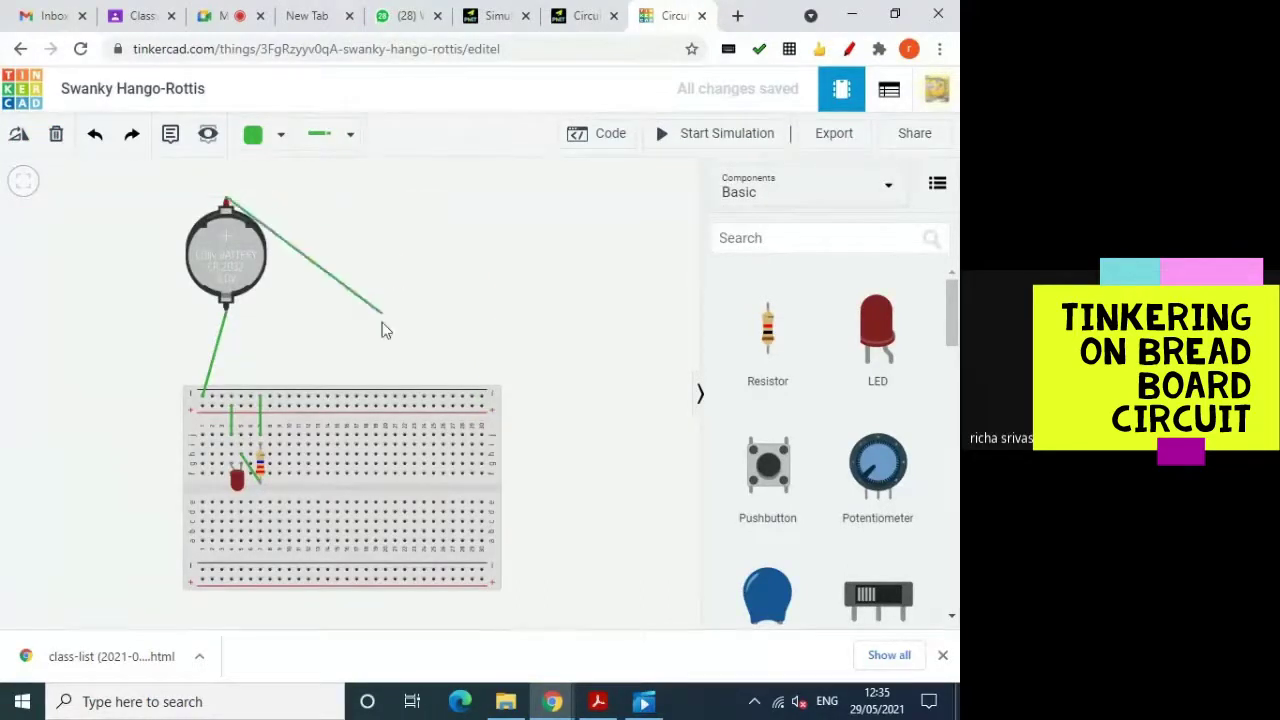
pyautogui.click(391, 237)
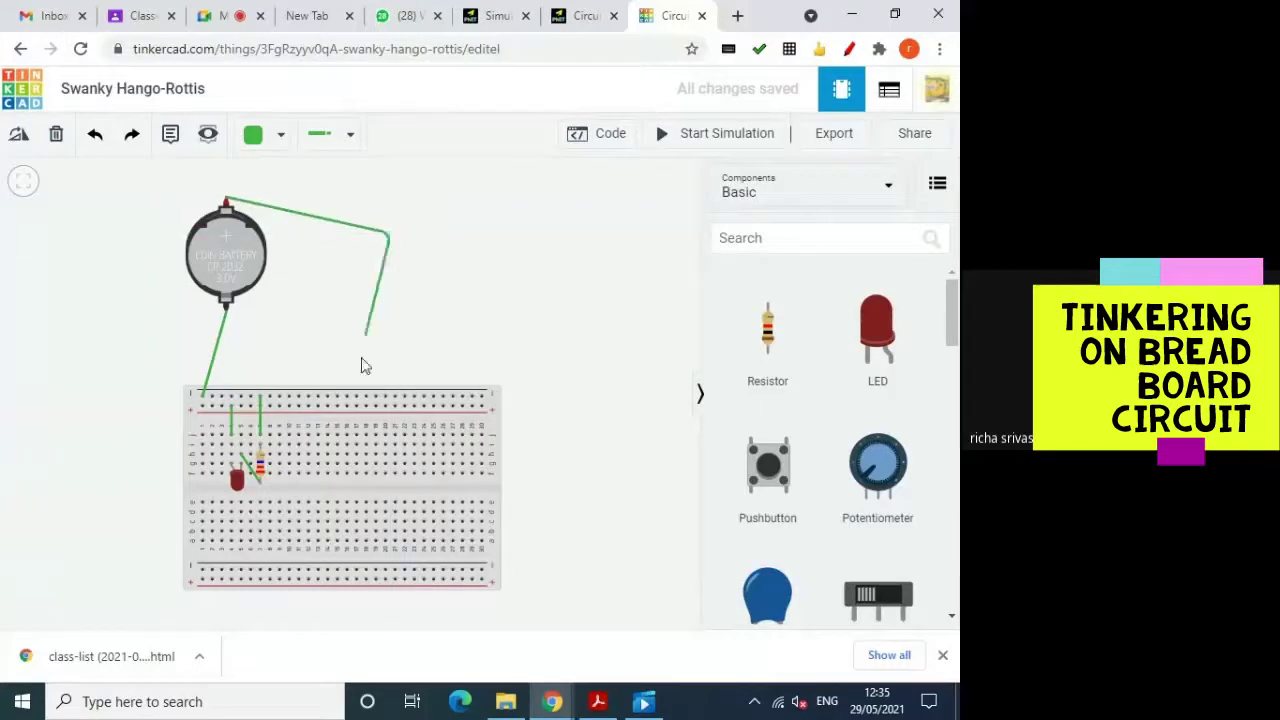
pyautogui.click(355, 400)
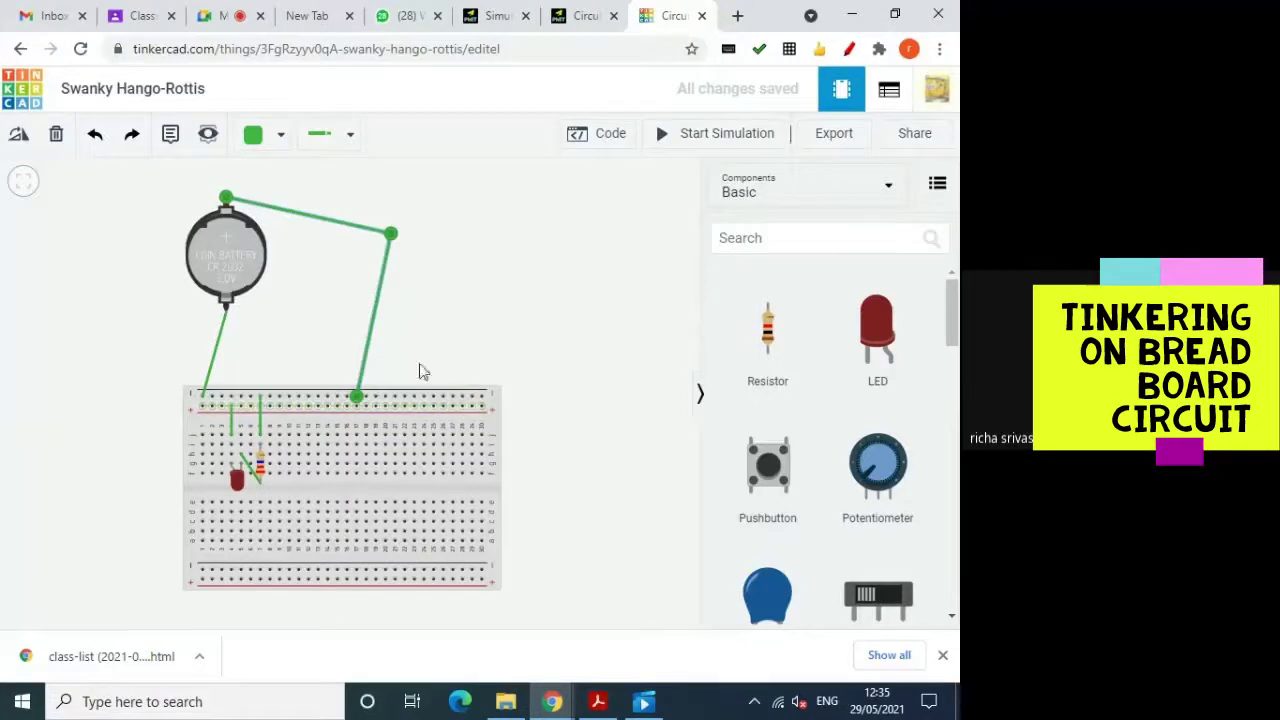
pyautogui.moveTo(357, 397); pyautogui.dragTo(394, 407)
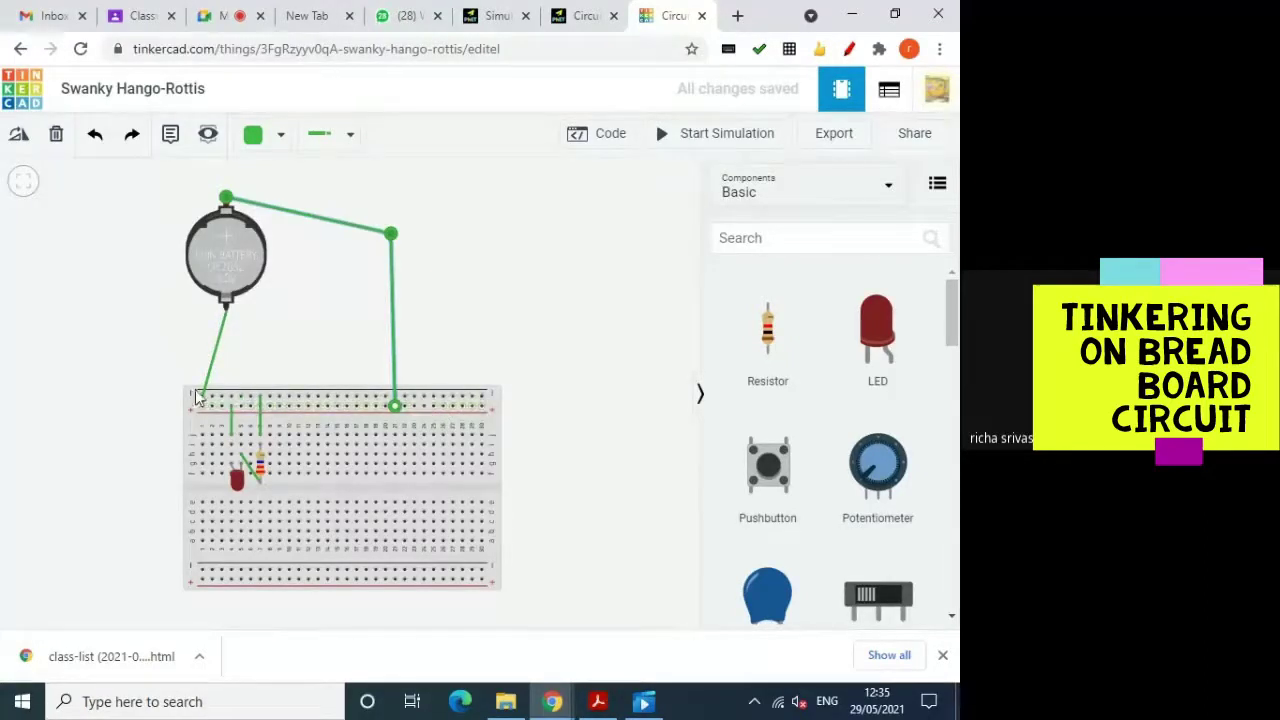
# Step: Leave the circuit for the dashboard's circuit designs, and look at the Circuits starters in Tinkercad's Learn section before going back
pyautogui.click(20, 49)
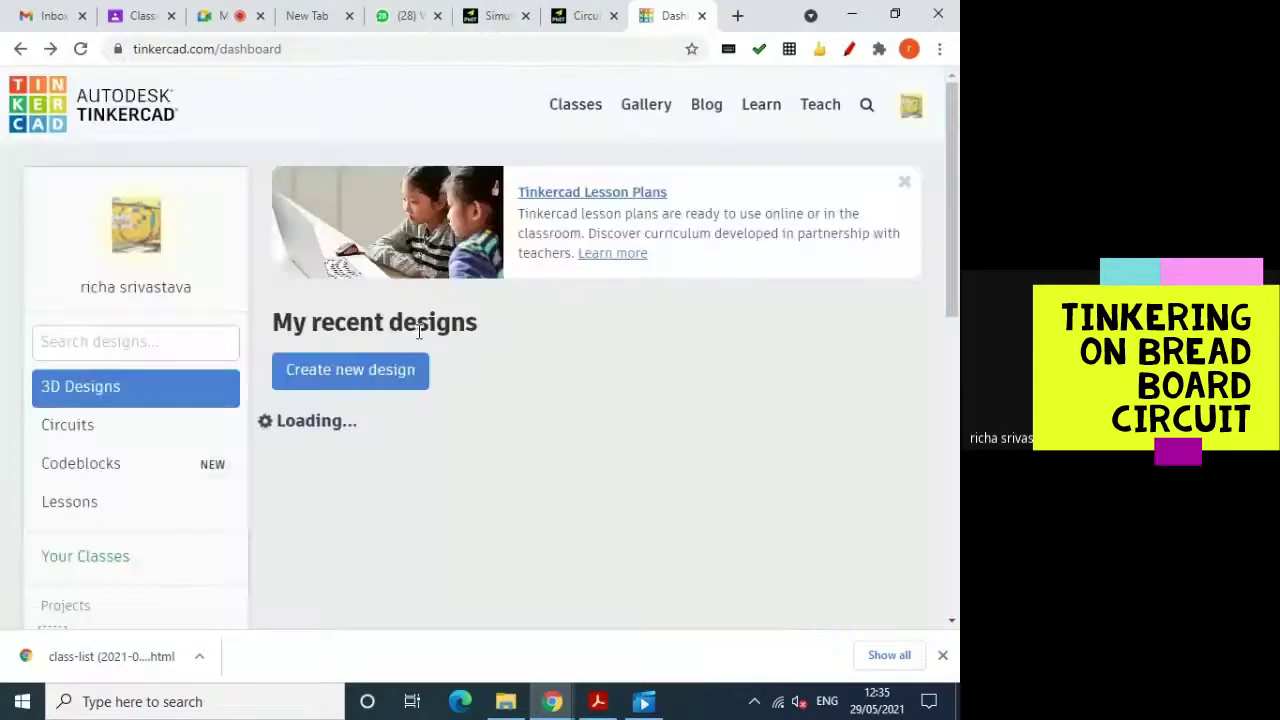
pyautogui.click(64, 426)
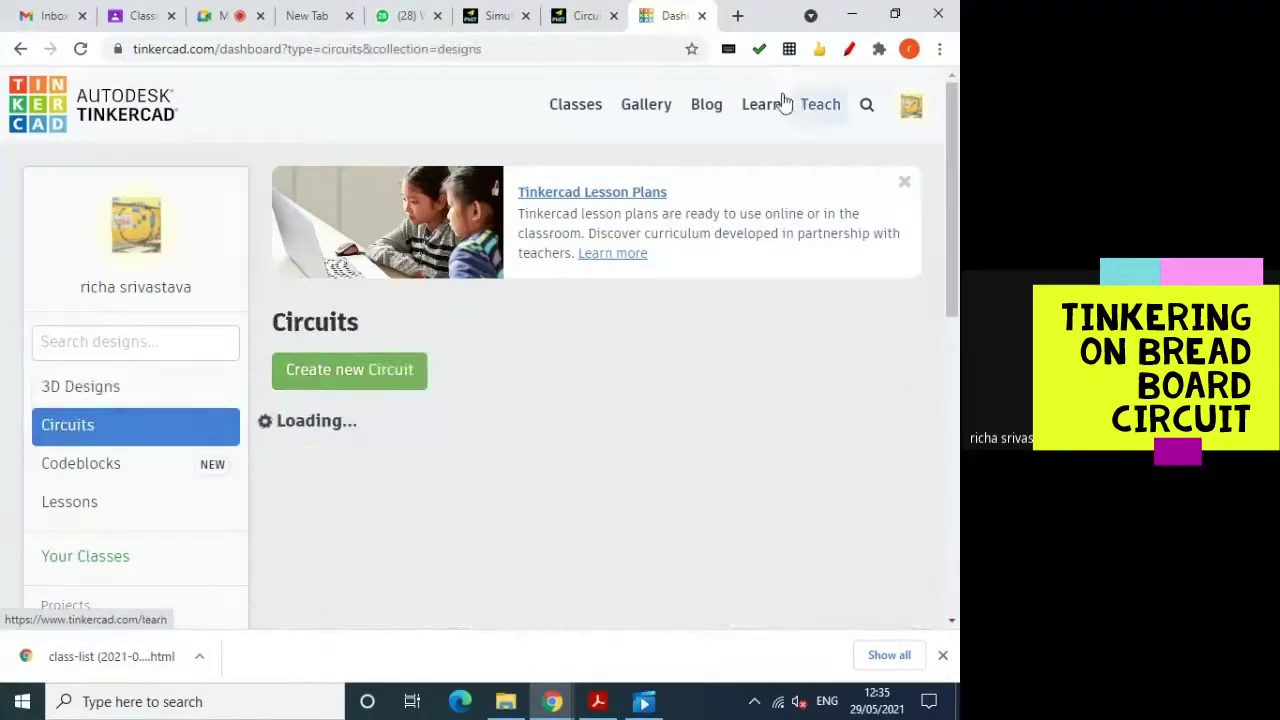
pyautogui.click(761, 105)
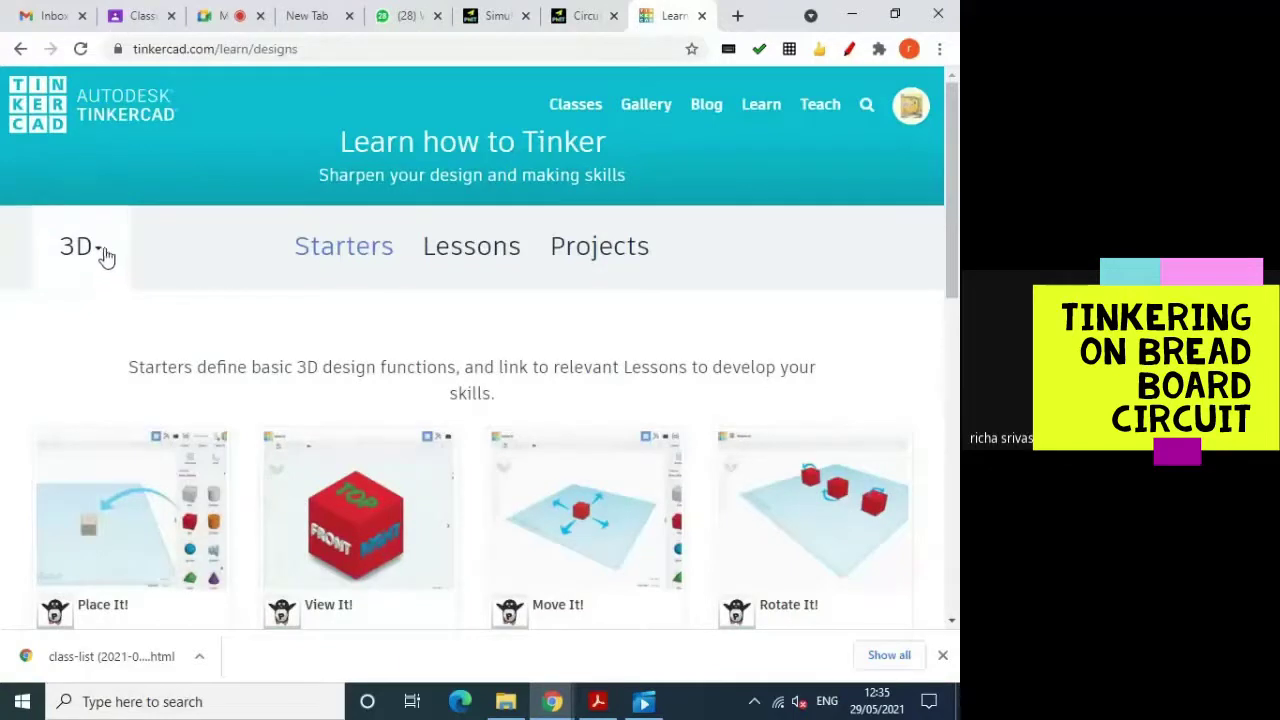
pyautogui.click(100, 257)
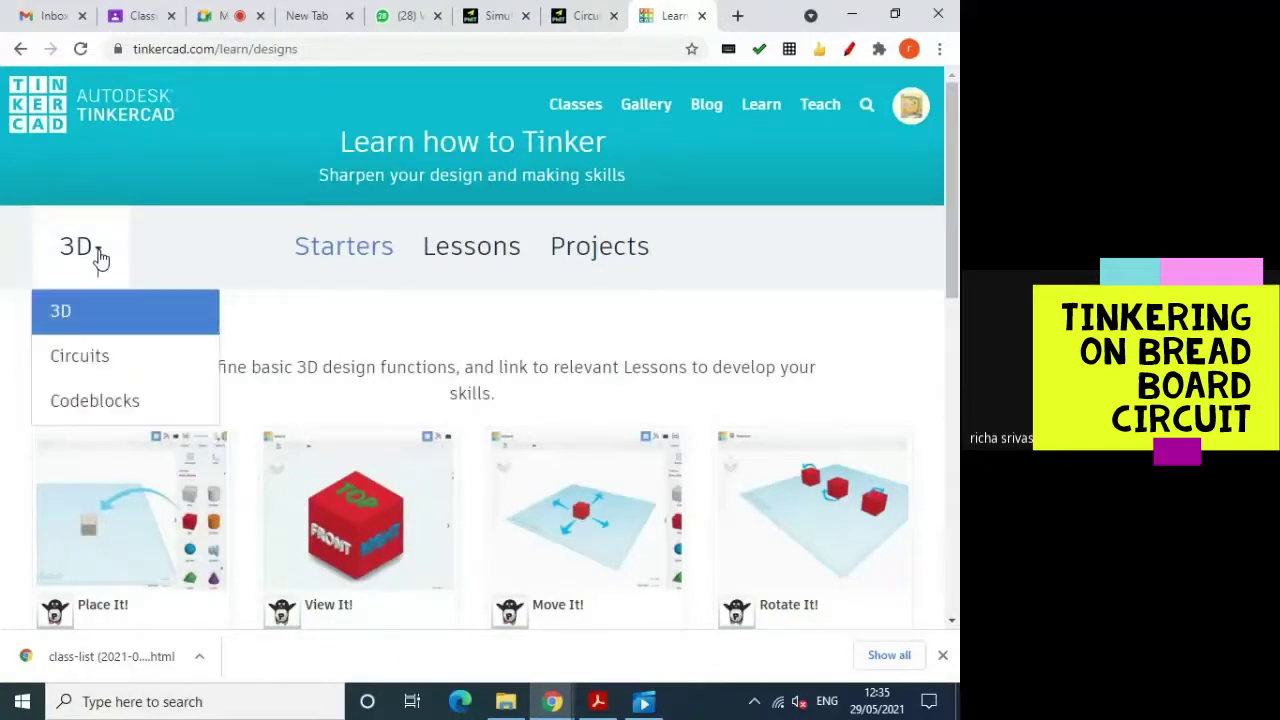
pyautogui.click(68, 362)
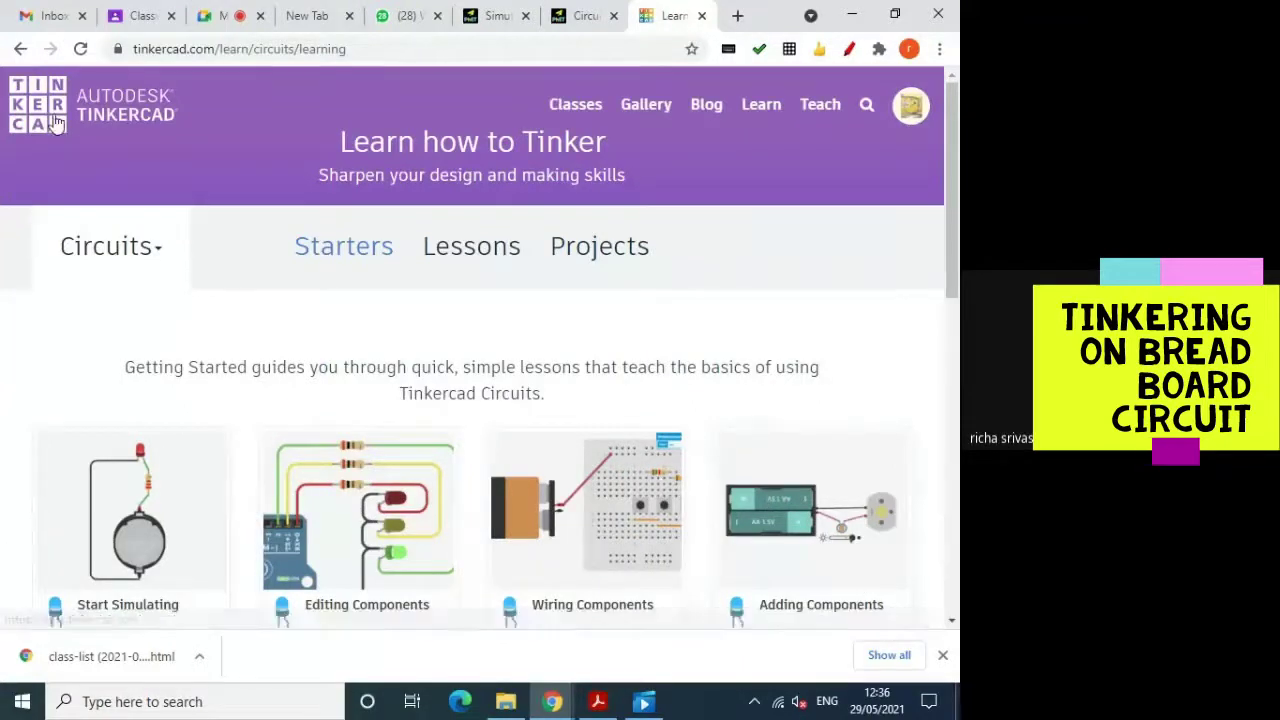
pyautogui.click(21, 49)
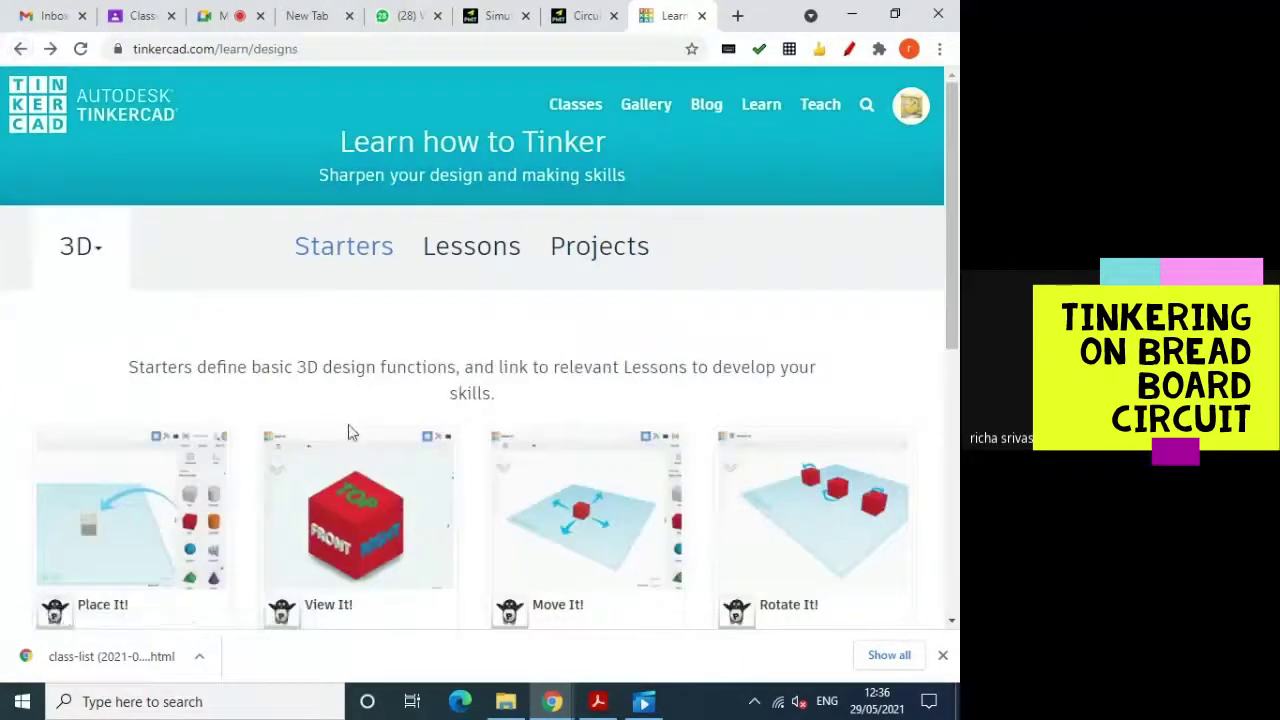
pyautogui.click(21, 49)
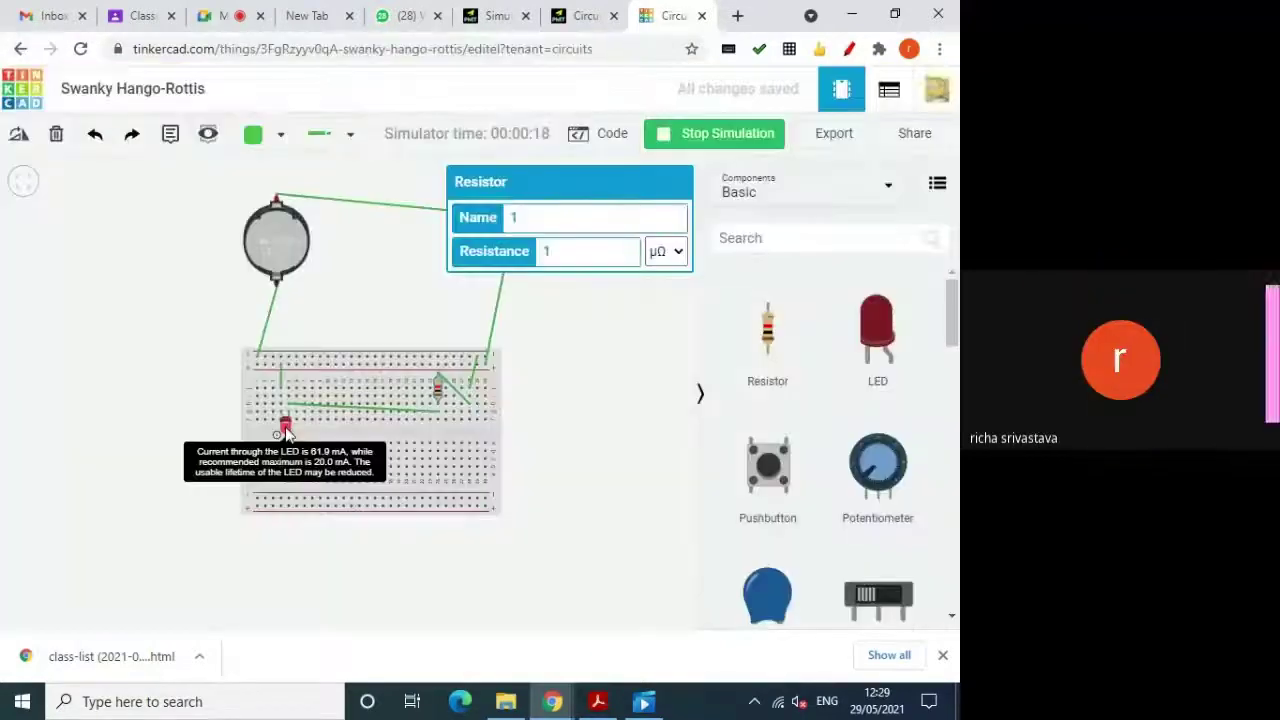